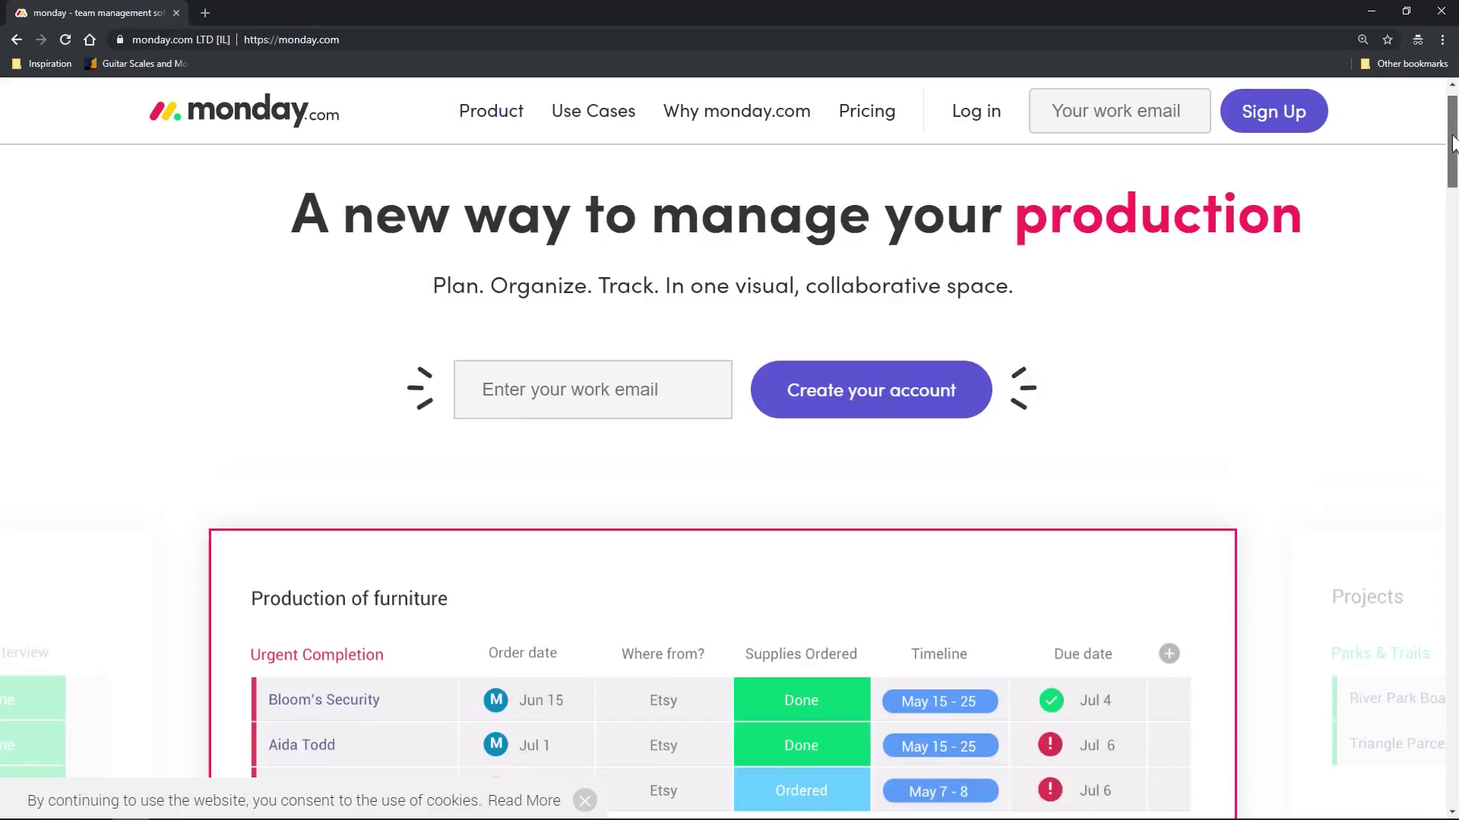
# Step: Scroll the monday.com homepage and go to the New Account sign-up page
pyautogui.scroll(-2, 1453, 151)
pyautogui.moveTo(1453, 152); pyautogui.dragTo(1383, 471)
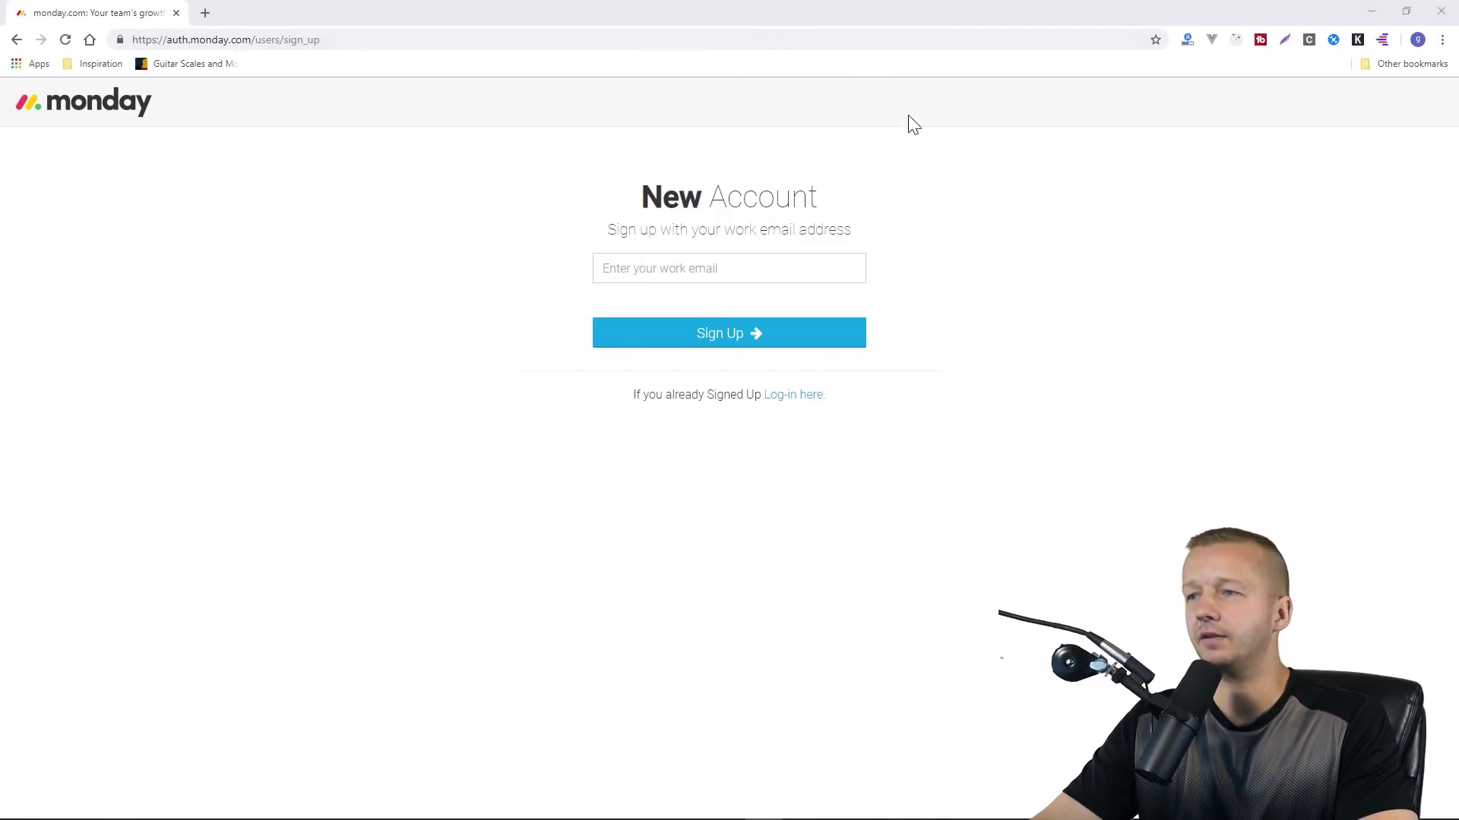
# Step: Sign up with the work email address and paste the emailed six-digit verification code
pyautogui.click(775, 255)
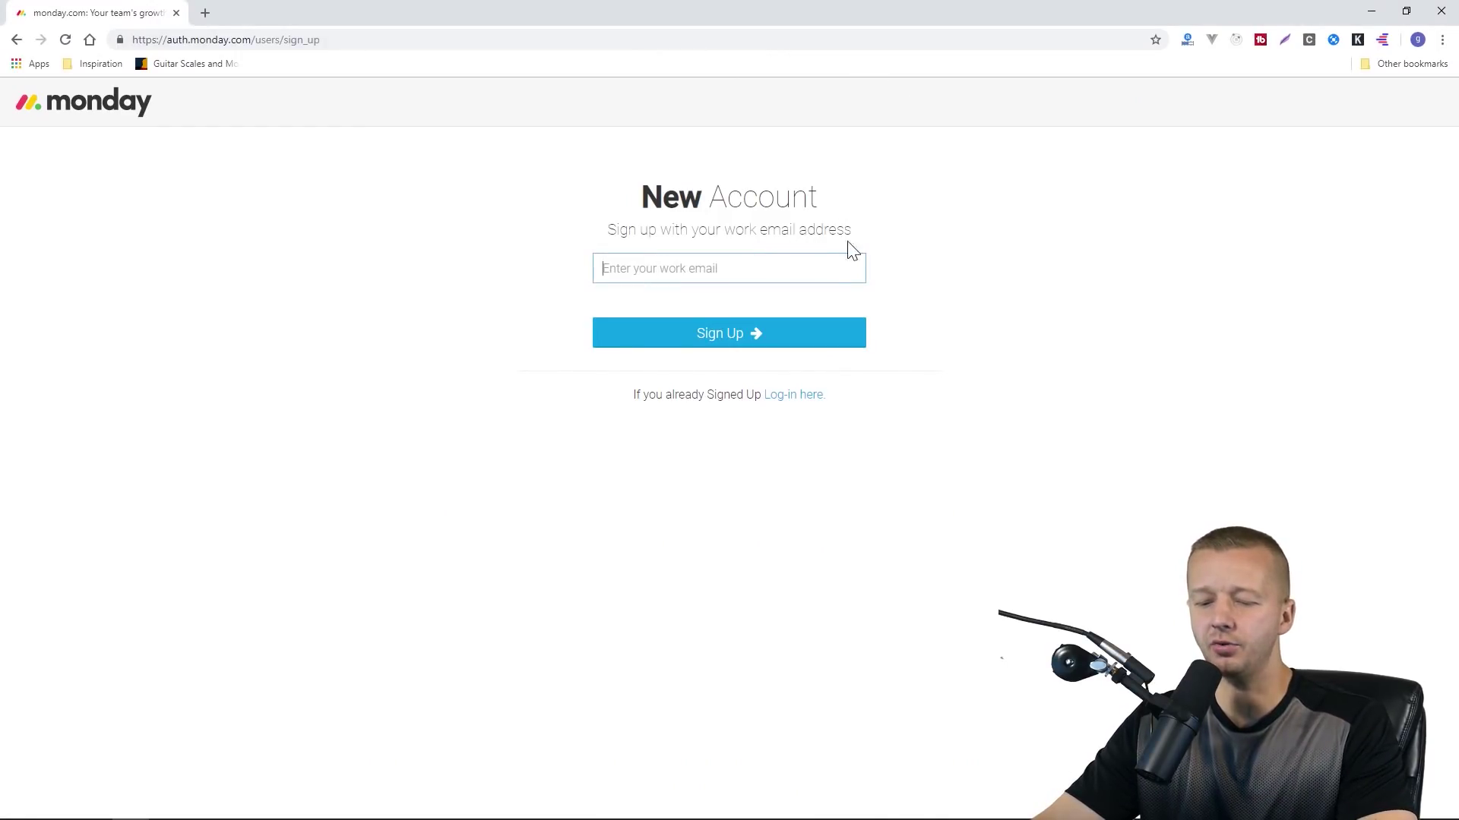
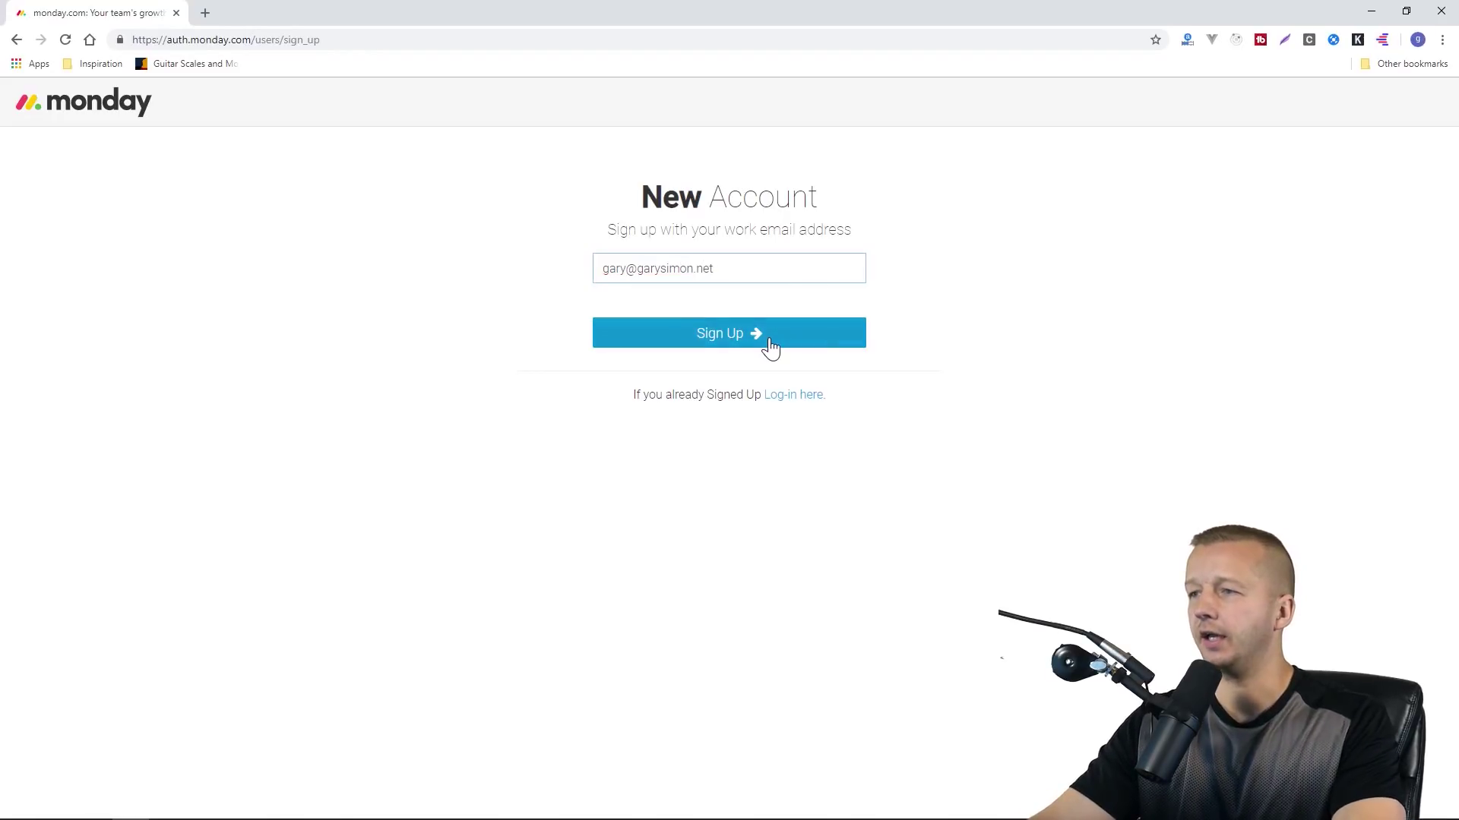
pyautogui.click(769, 342)
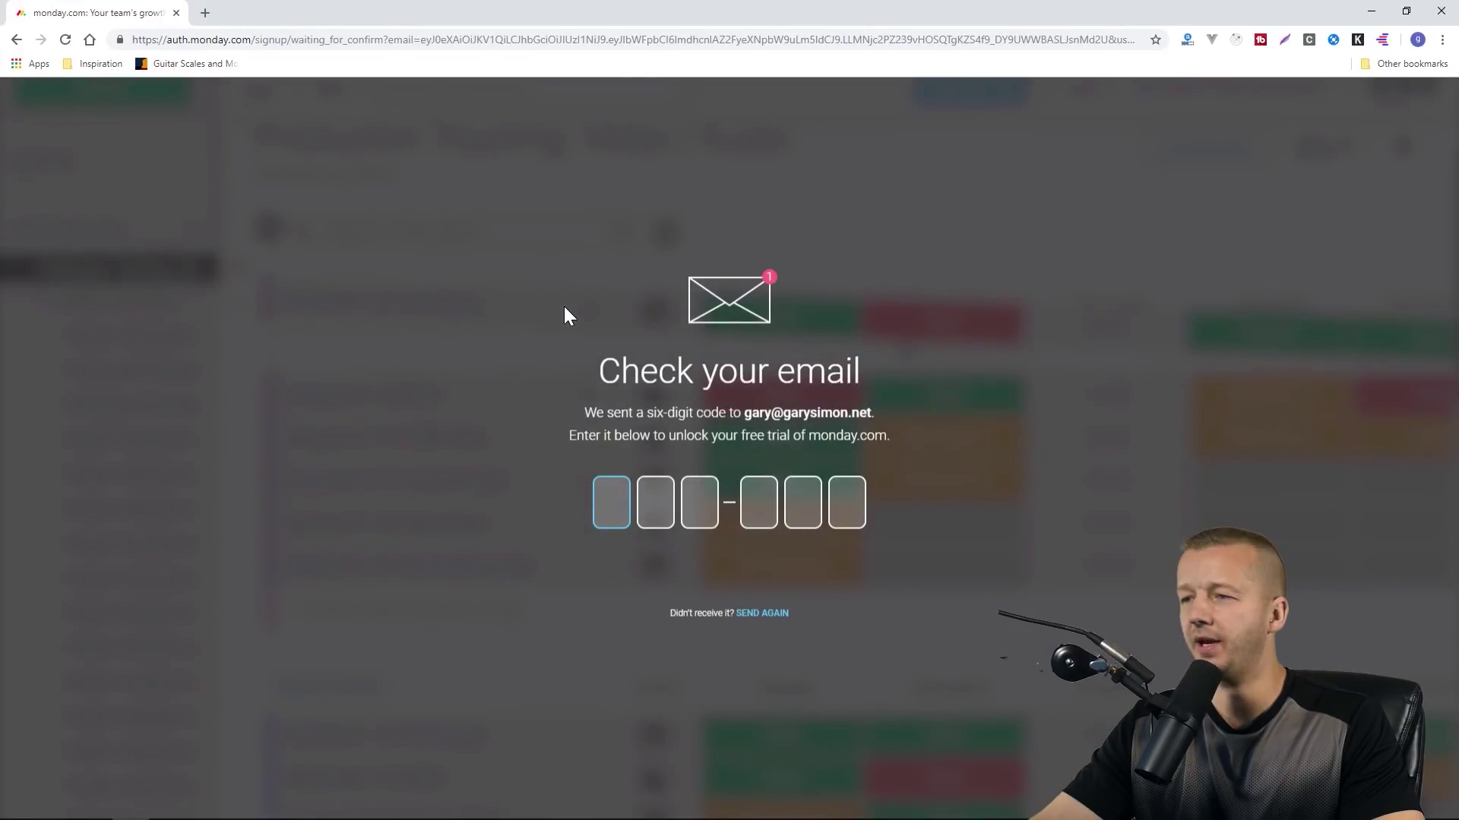
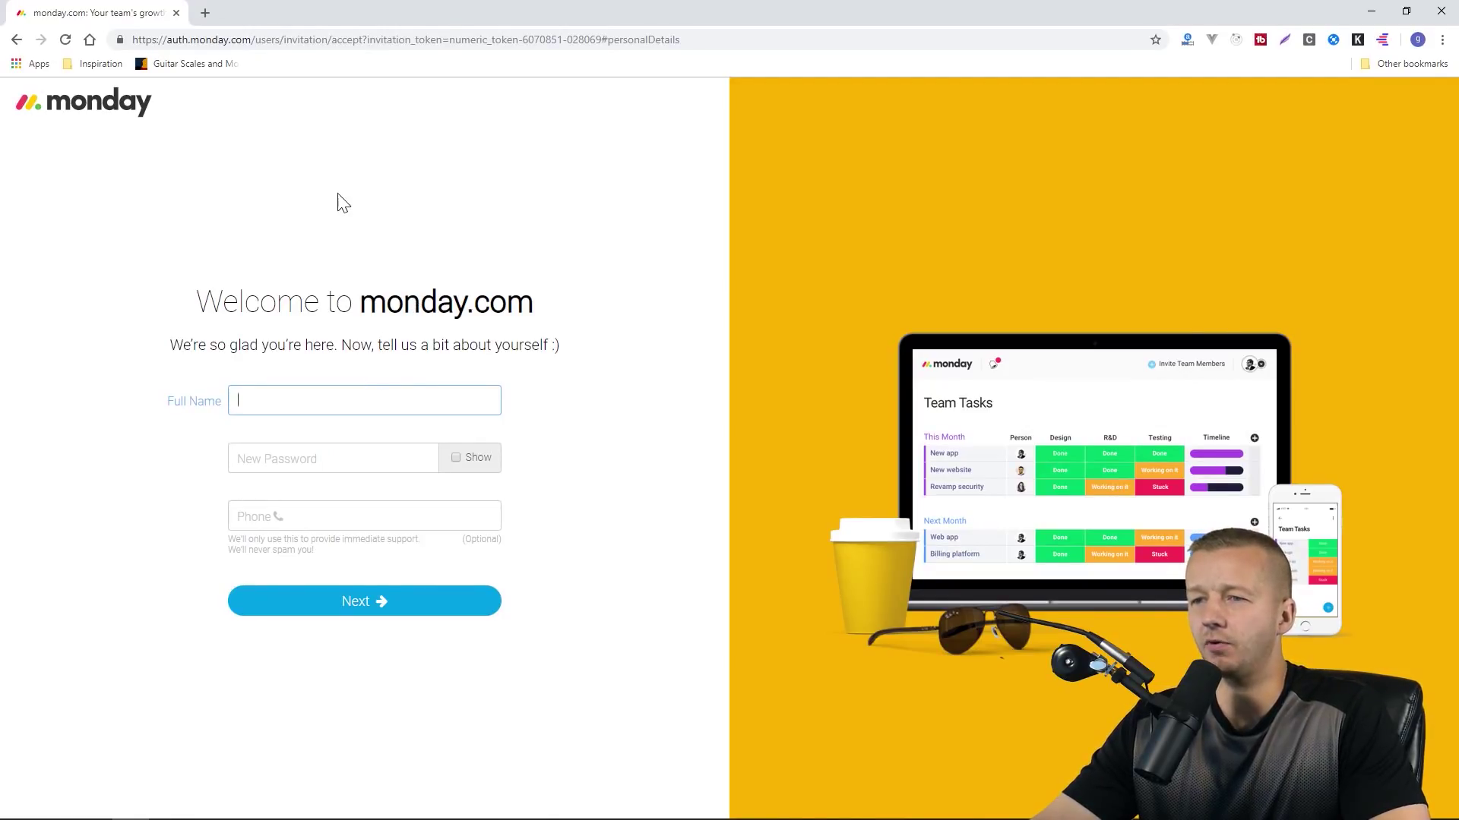
# Step: Enter the full name, a new password and the phone number, then submit the personal details
pyautogui.write('Gary Simon')
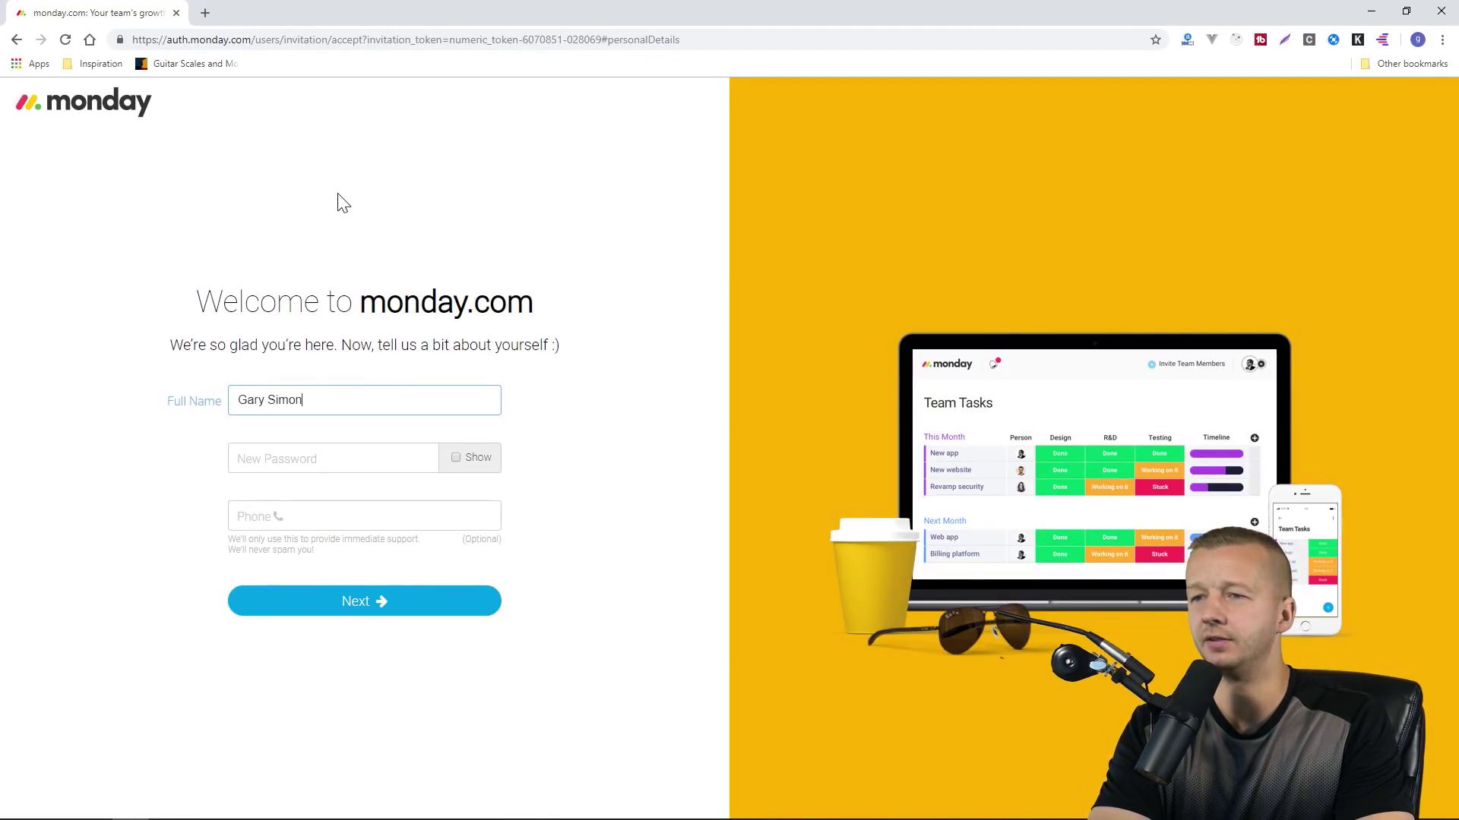
pyautogui.press('Tab')
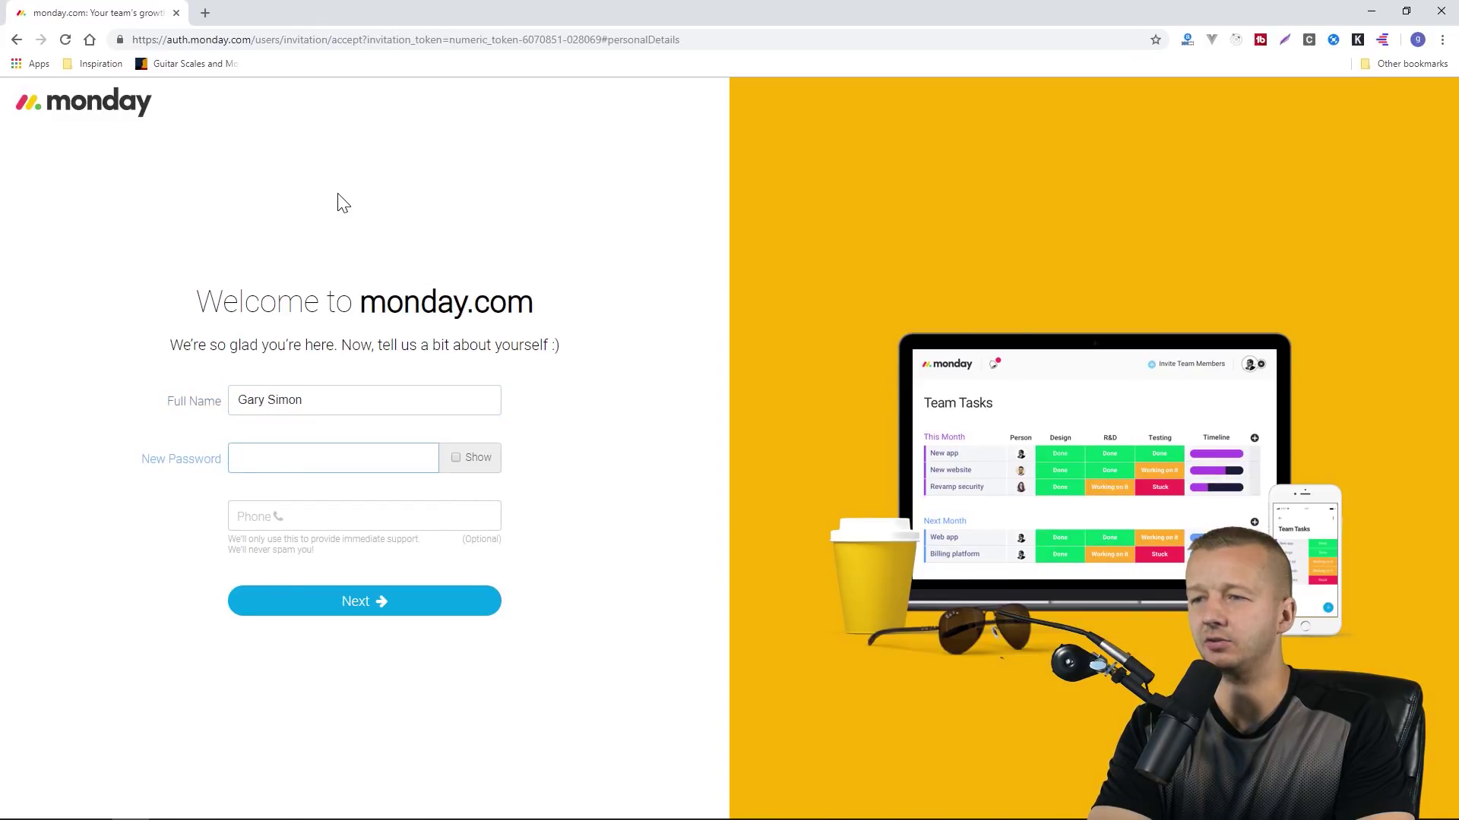
pyautogui.write('••••••••••')
pyautogui.press('Tab')
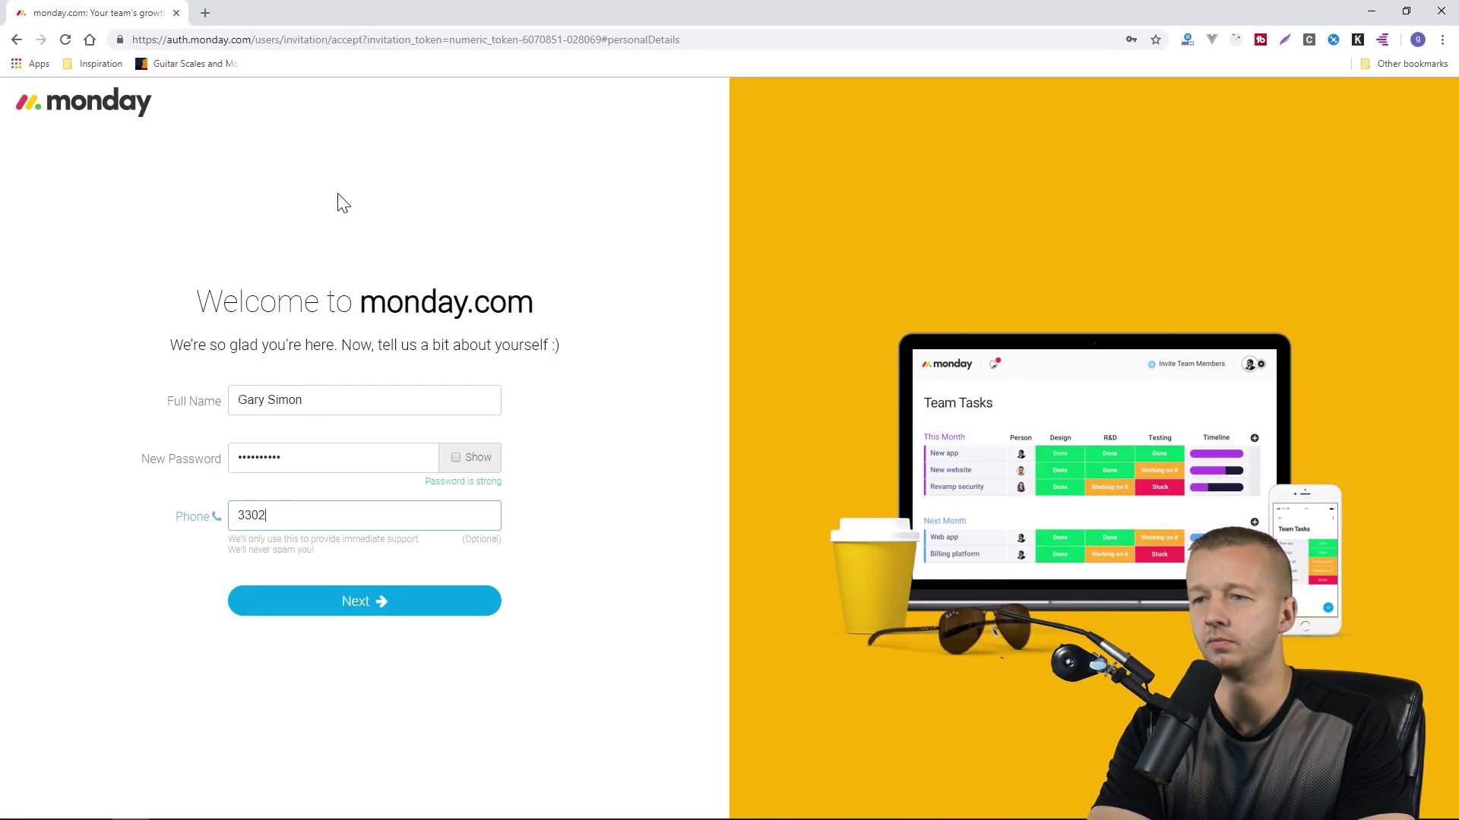
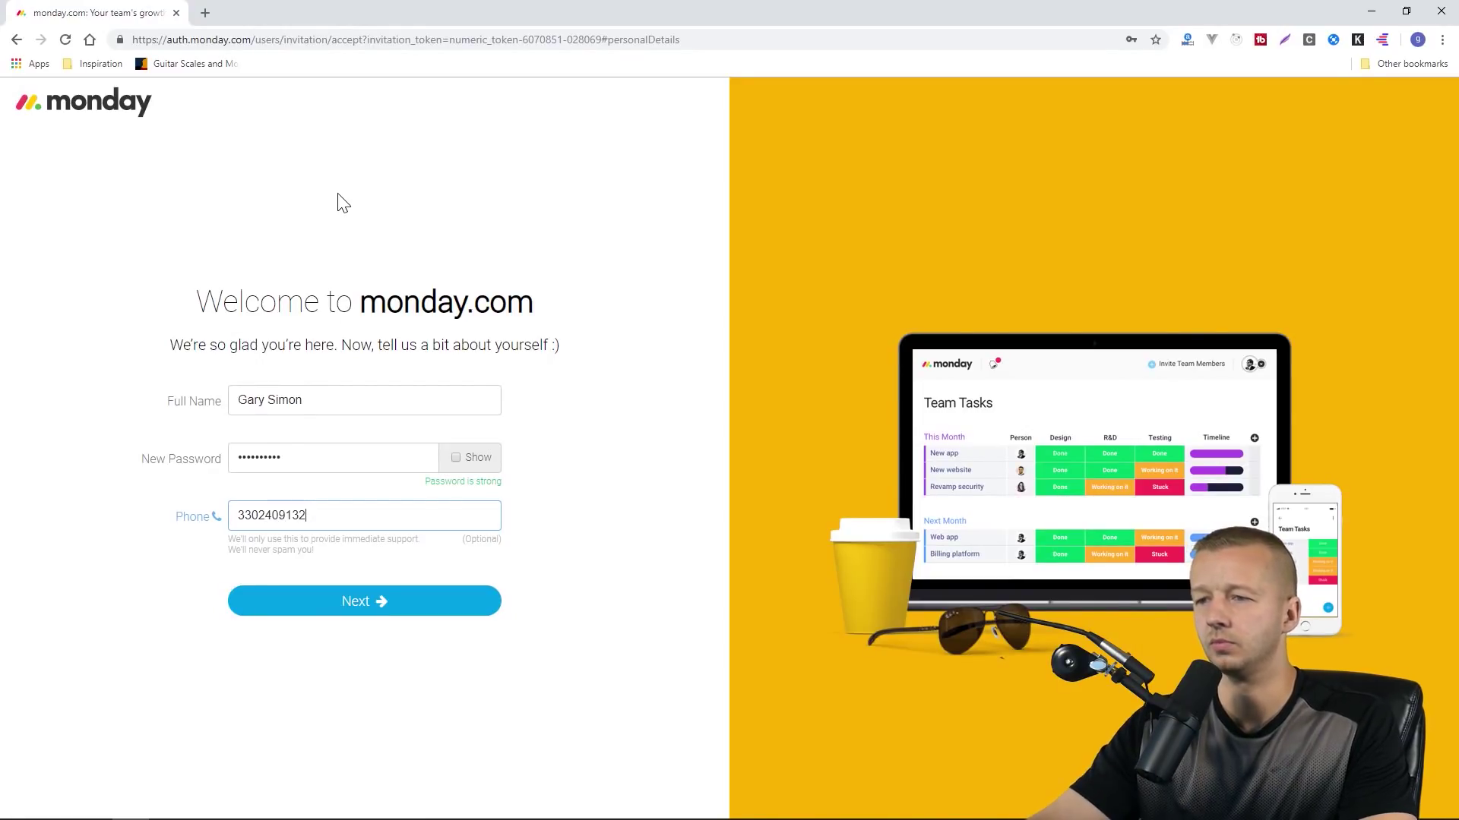
pyautogui.click(375, 608)
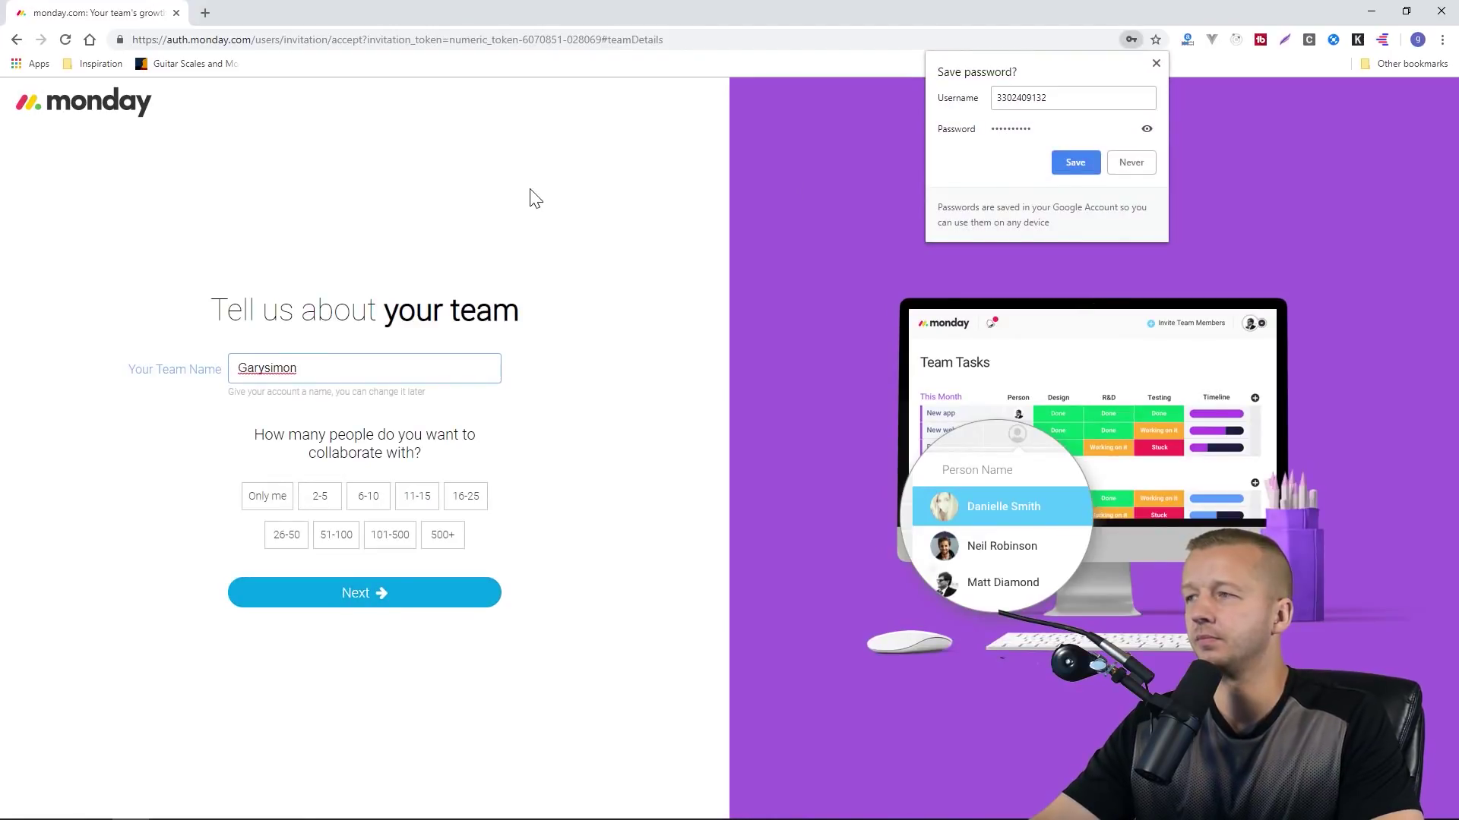
# Step: Save the password in the browser and name the team DesignCourse with 2-5 people
pyautogui.click(1076, 163)
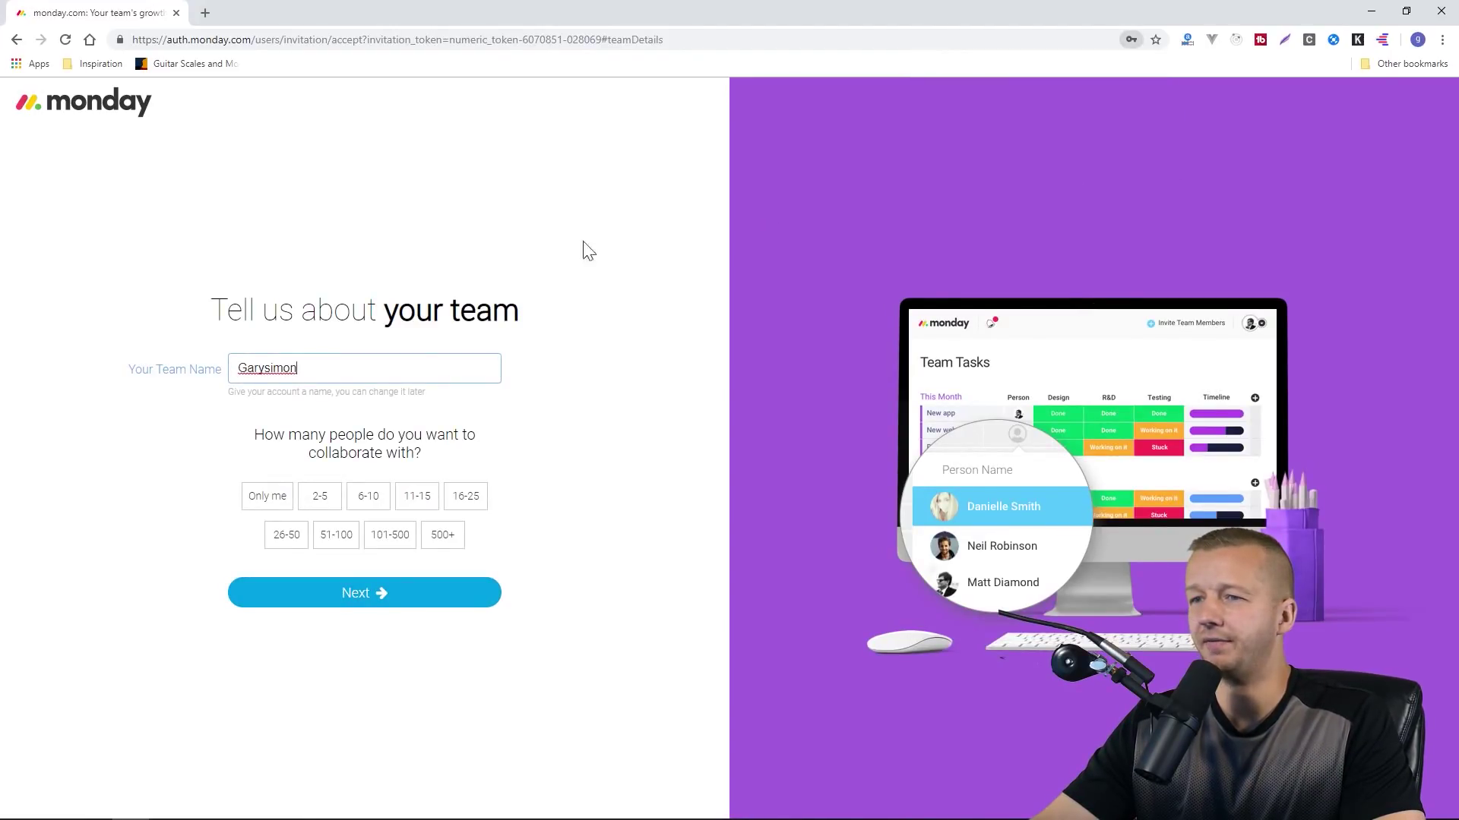
pyautogui.moveTo(332, 369); pyautogui.dragTo(212, 378)
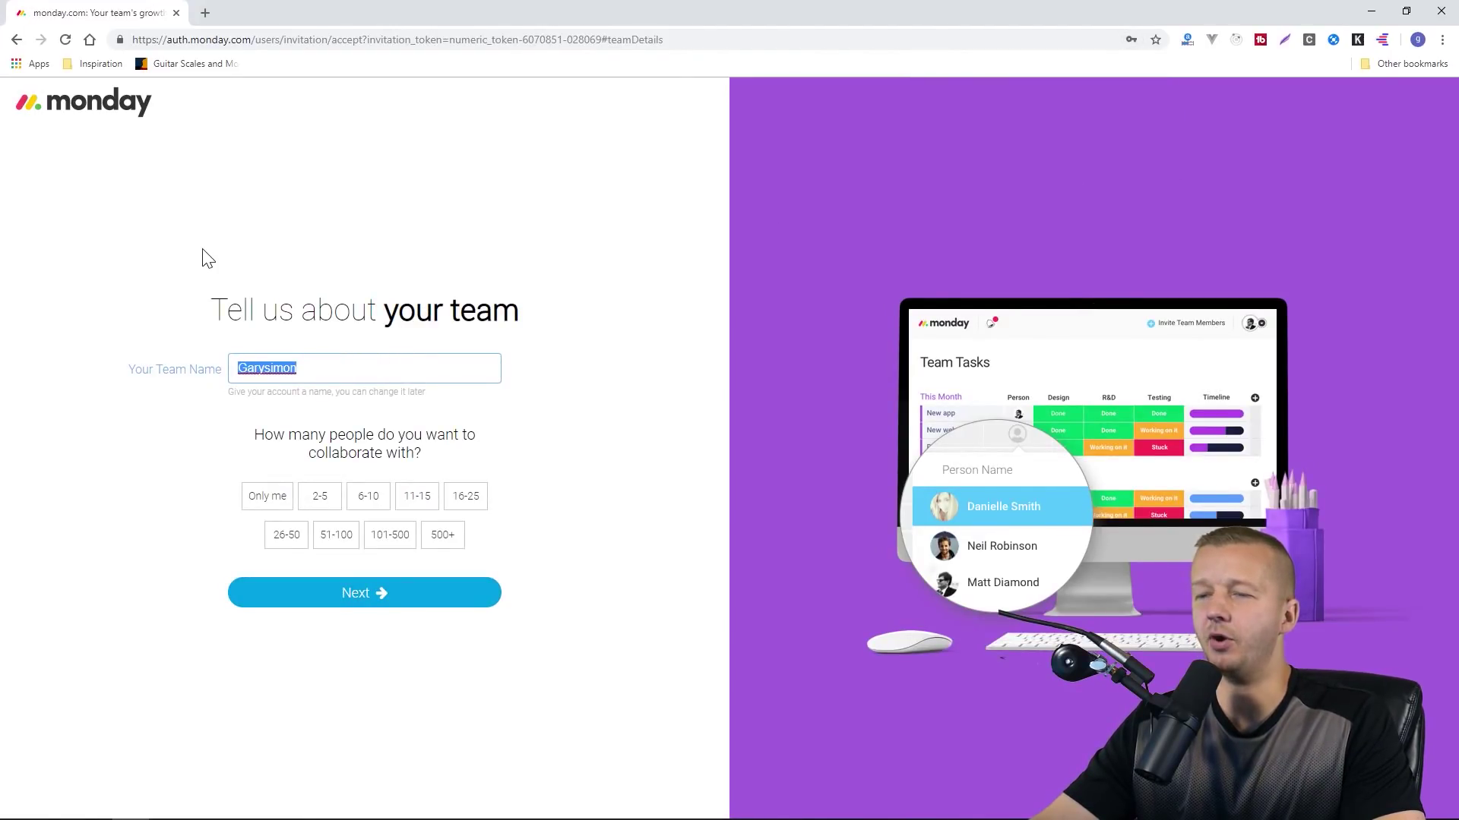
pyautogui.write('DesignC')
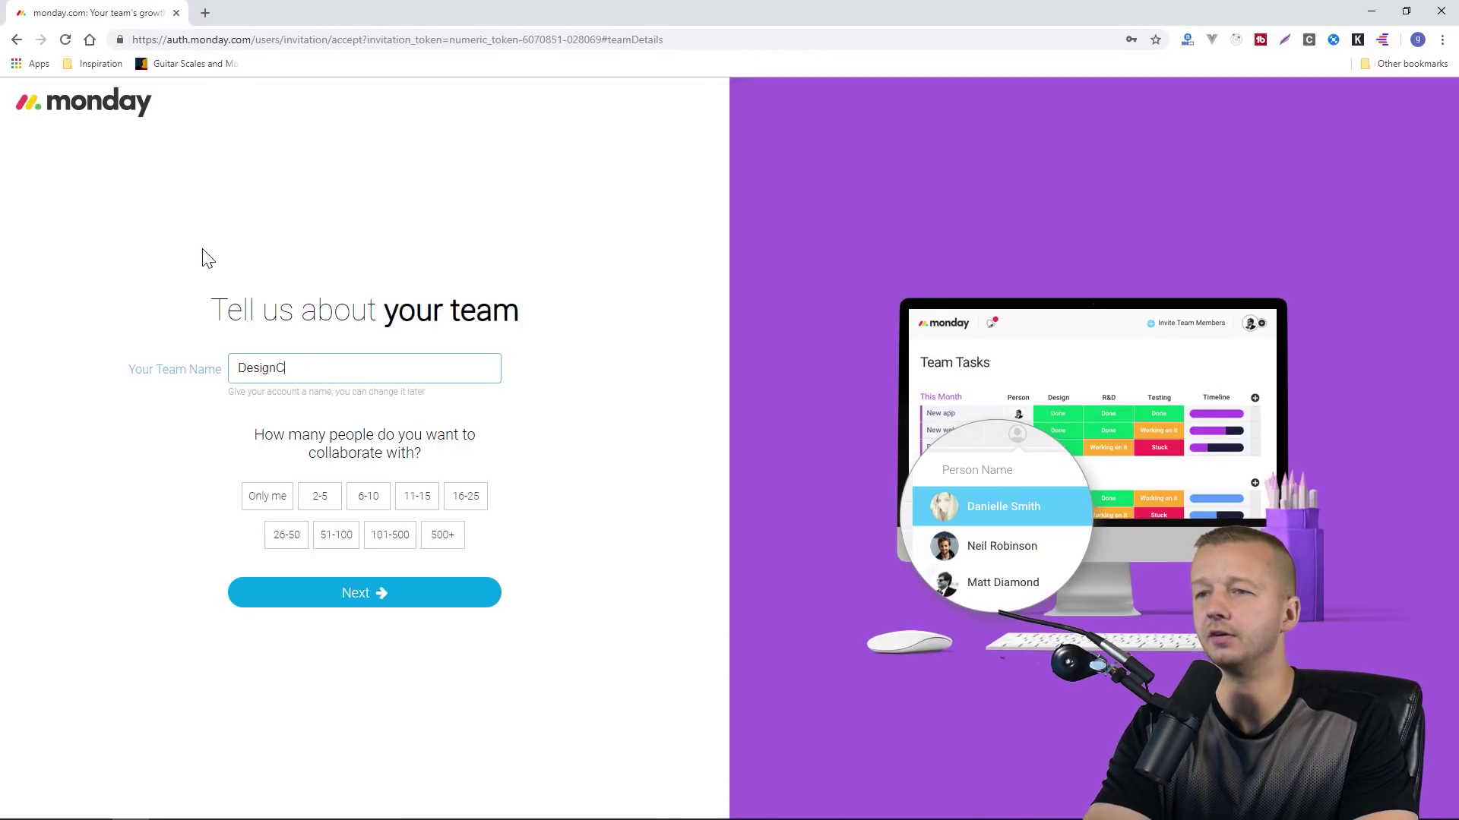
pyautogui.write('ourse')
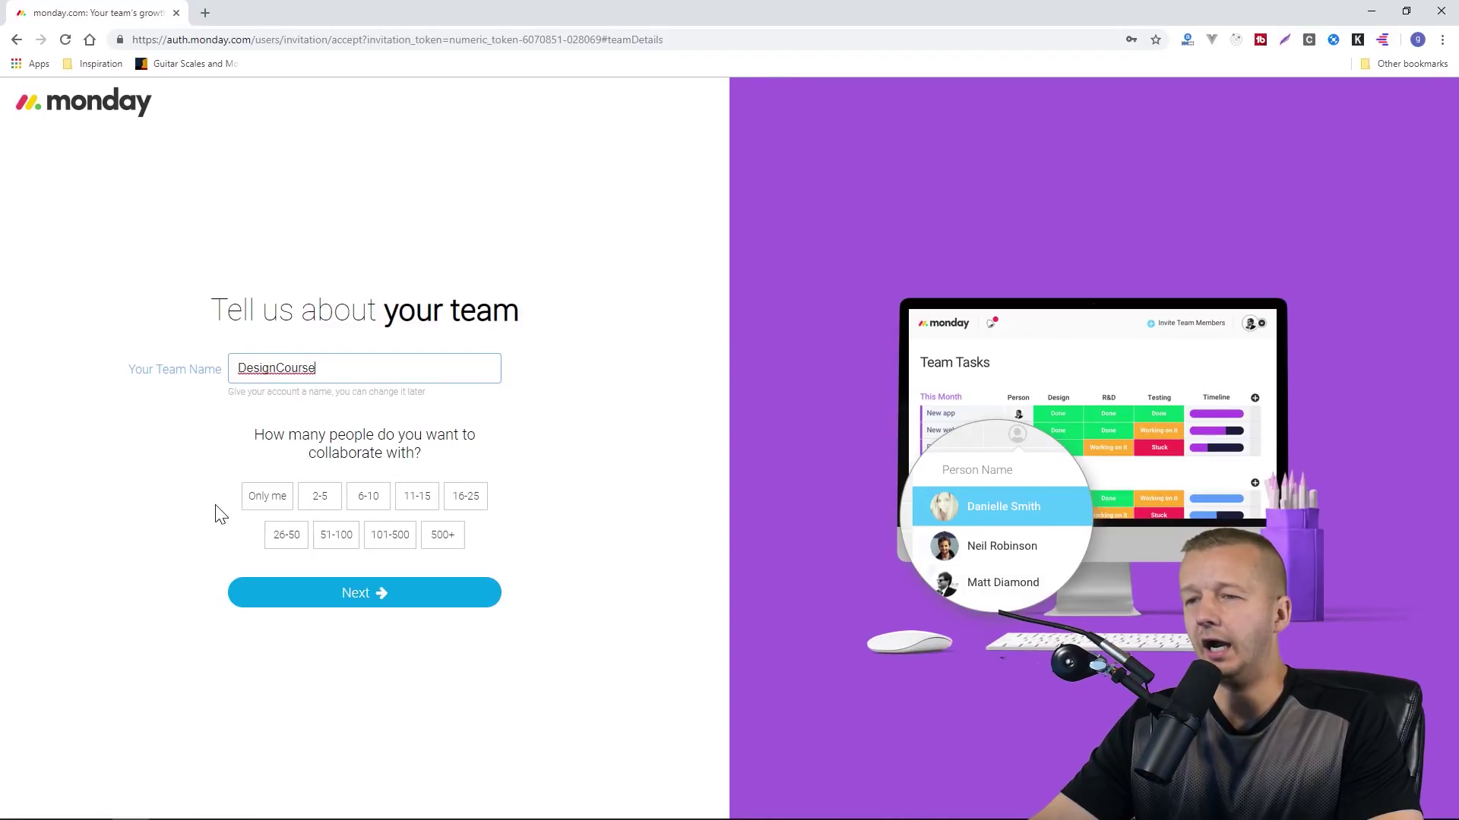
pyautogui.click(319, 503)
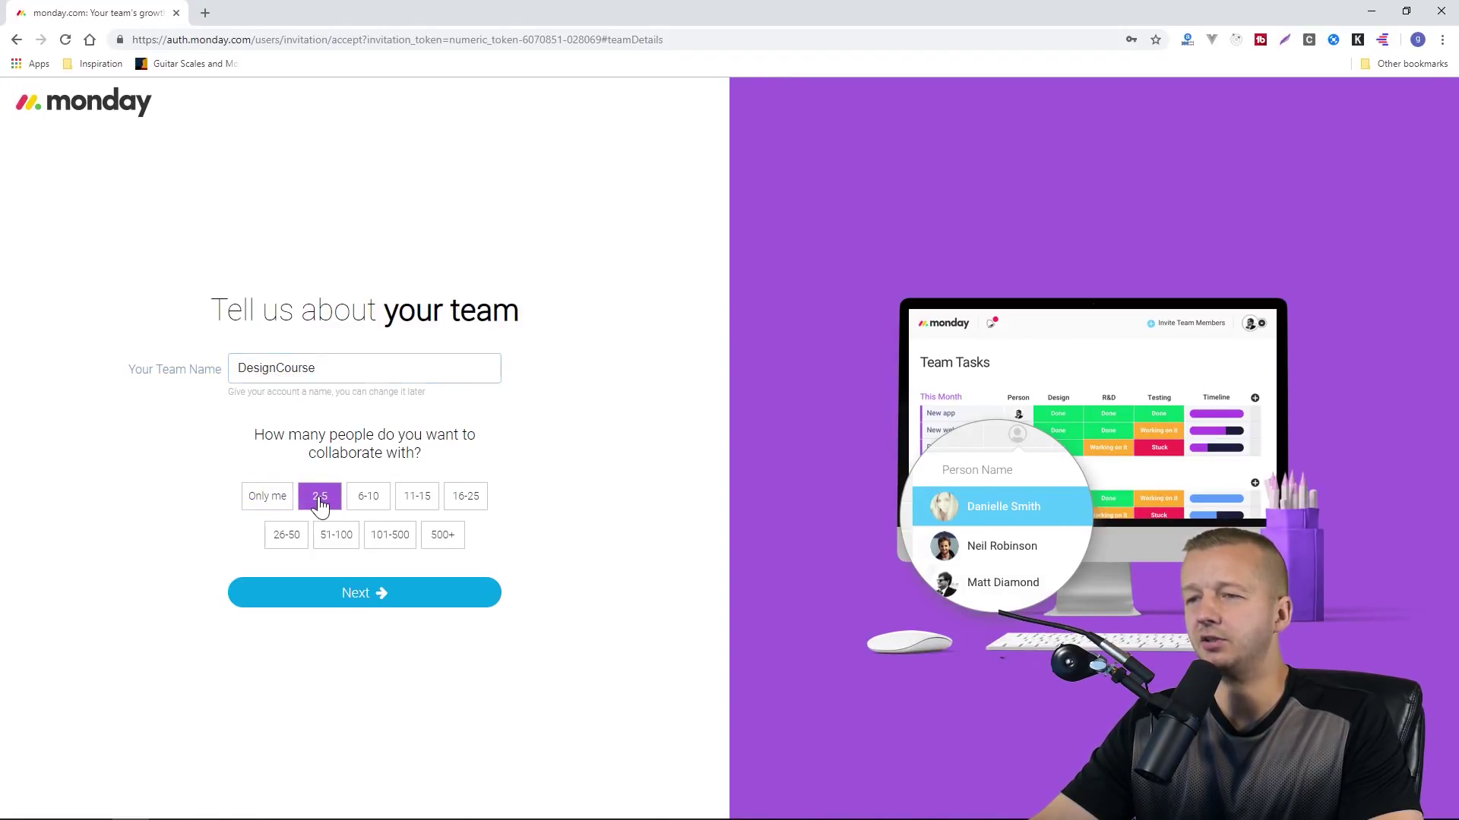
pyautogui.click(389, 600)
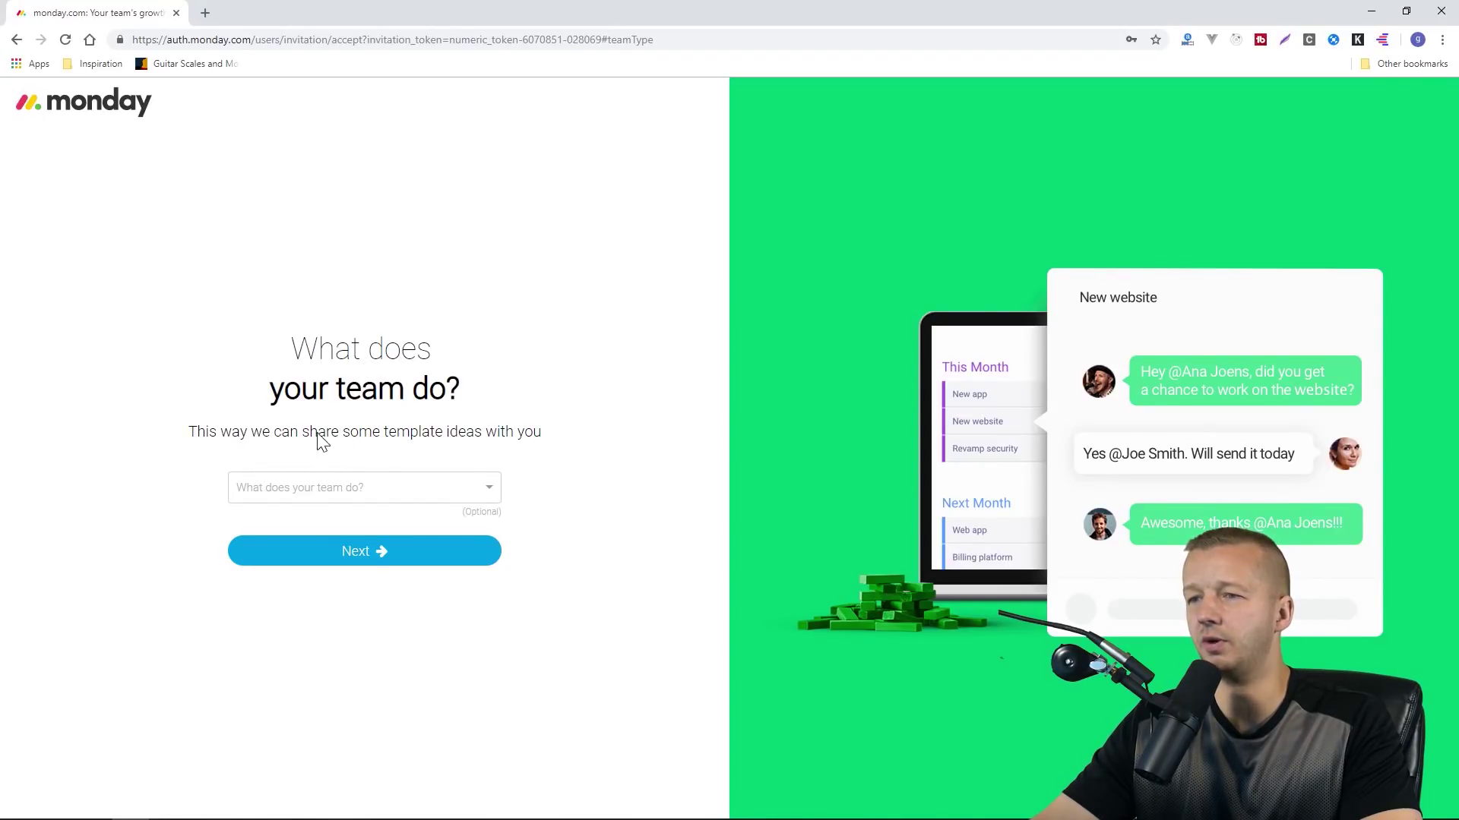
# Step: Choose Education as the team's field of work and continue
pyautogui.click(402, 489)
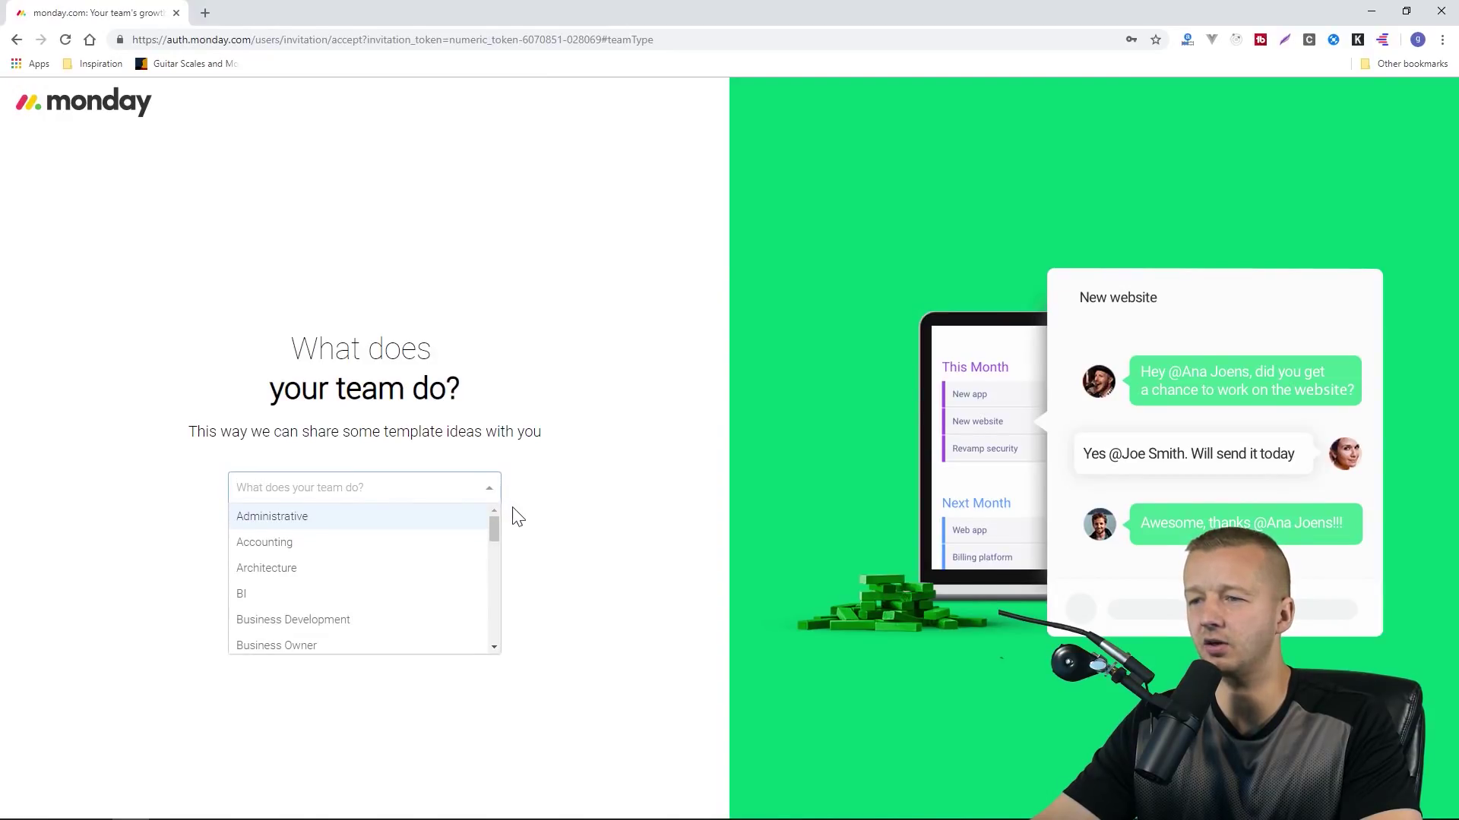
pyautogui.moveTo(492, 524); pyautogui.dragTo(490, 553)
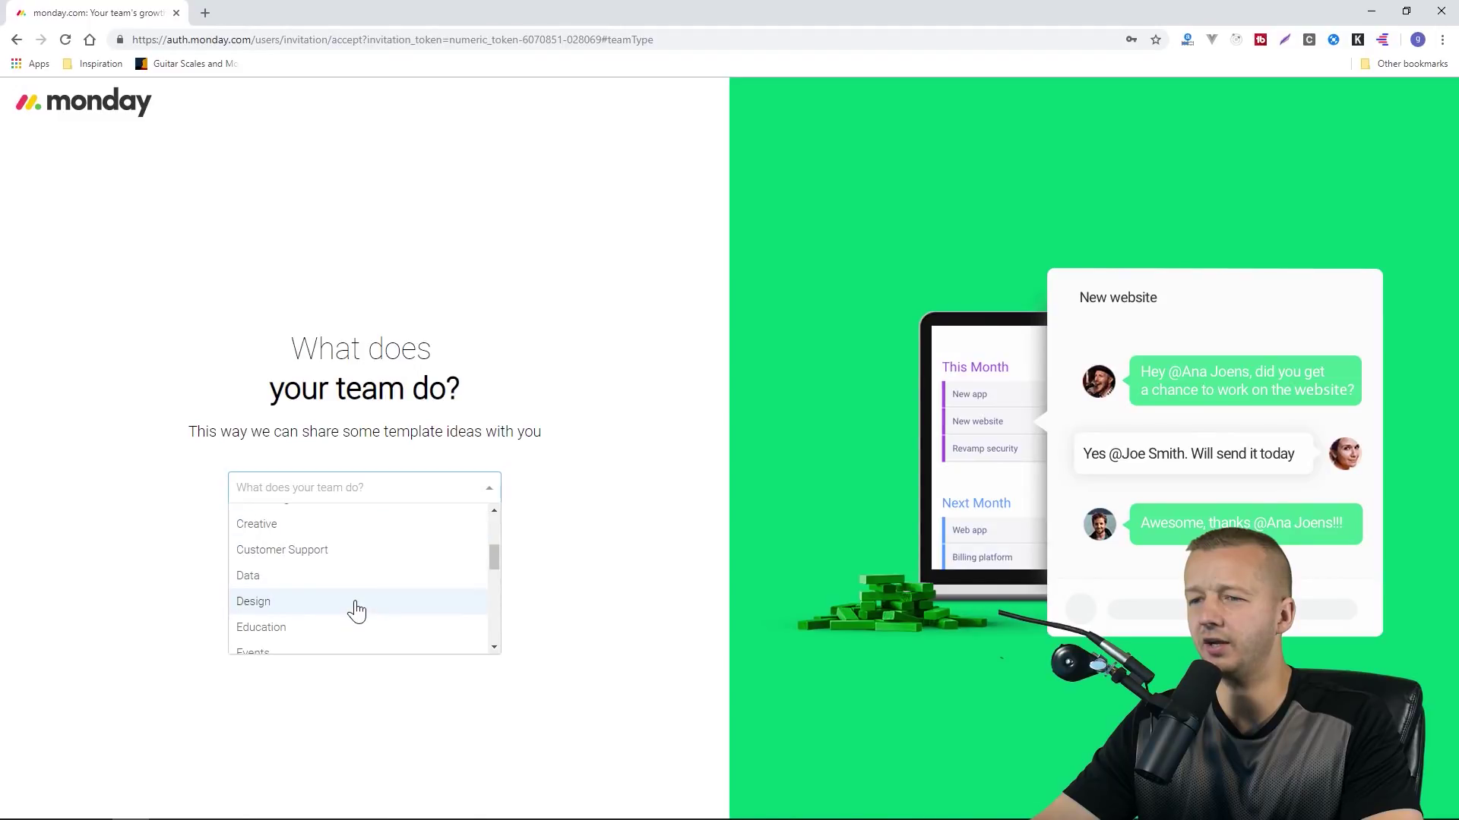
pyautogui.moveTo(494, 557); pyautogui.dragTo(491, 576)
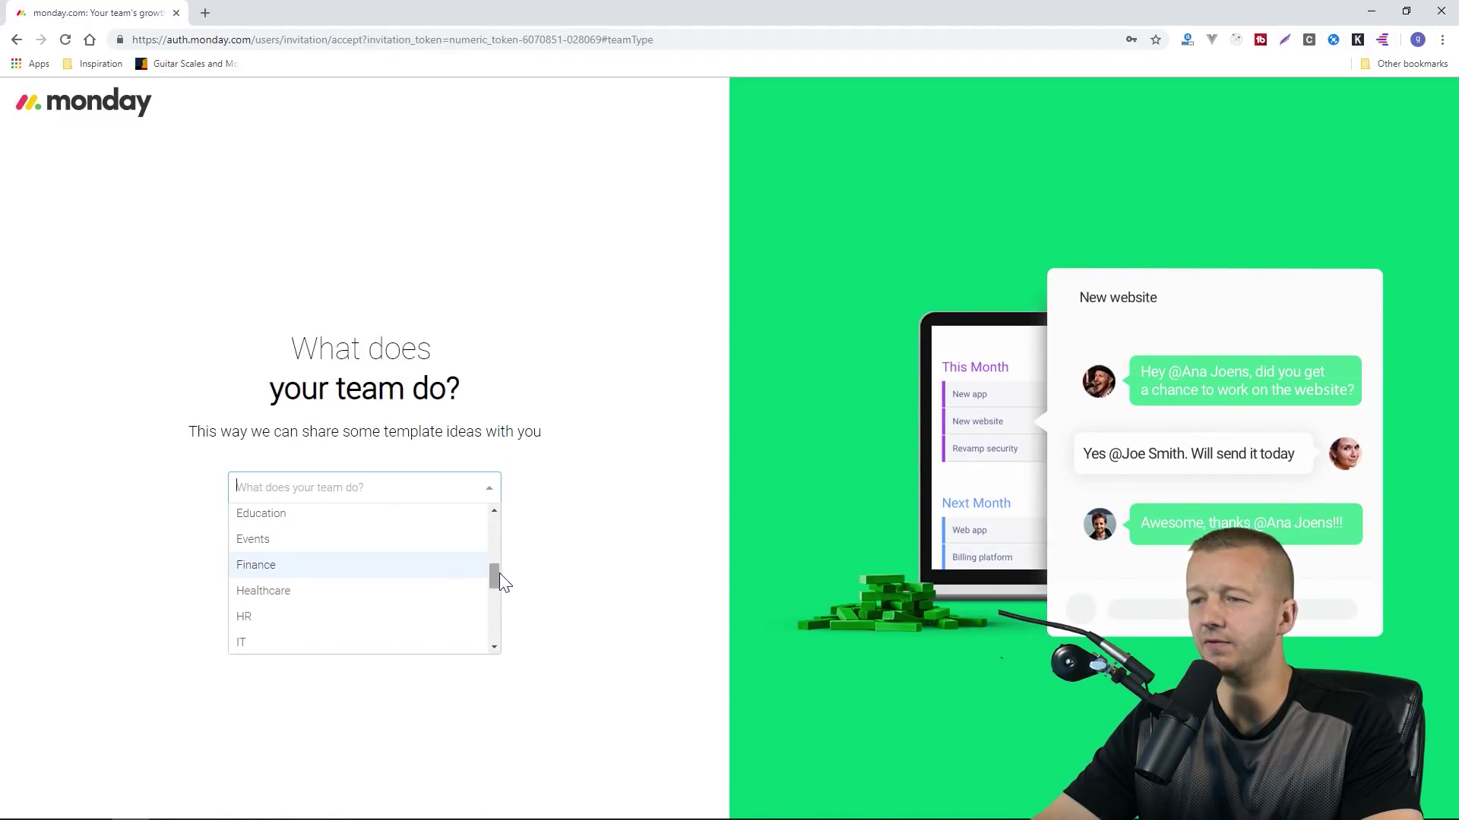
pyautogui.moveTo(495, 575)
pyautogui.mouseDown()
pyautogui.moveTo(488, 631)
pyautogui.moveTo(497, 545)
pyautogui.moveTo(502, 581)
pyautogui.mouseUp()
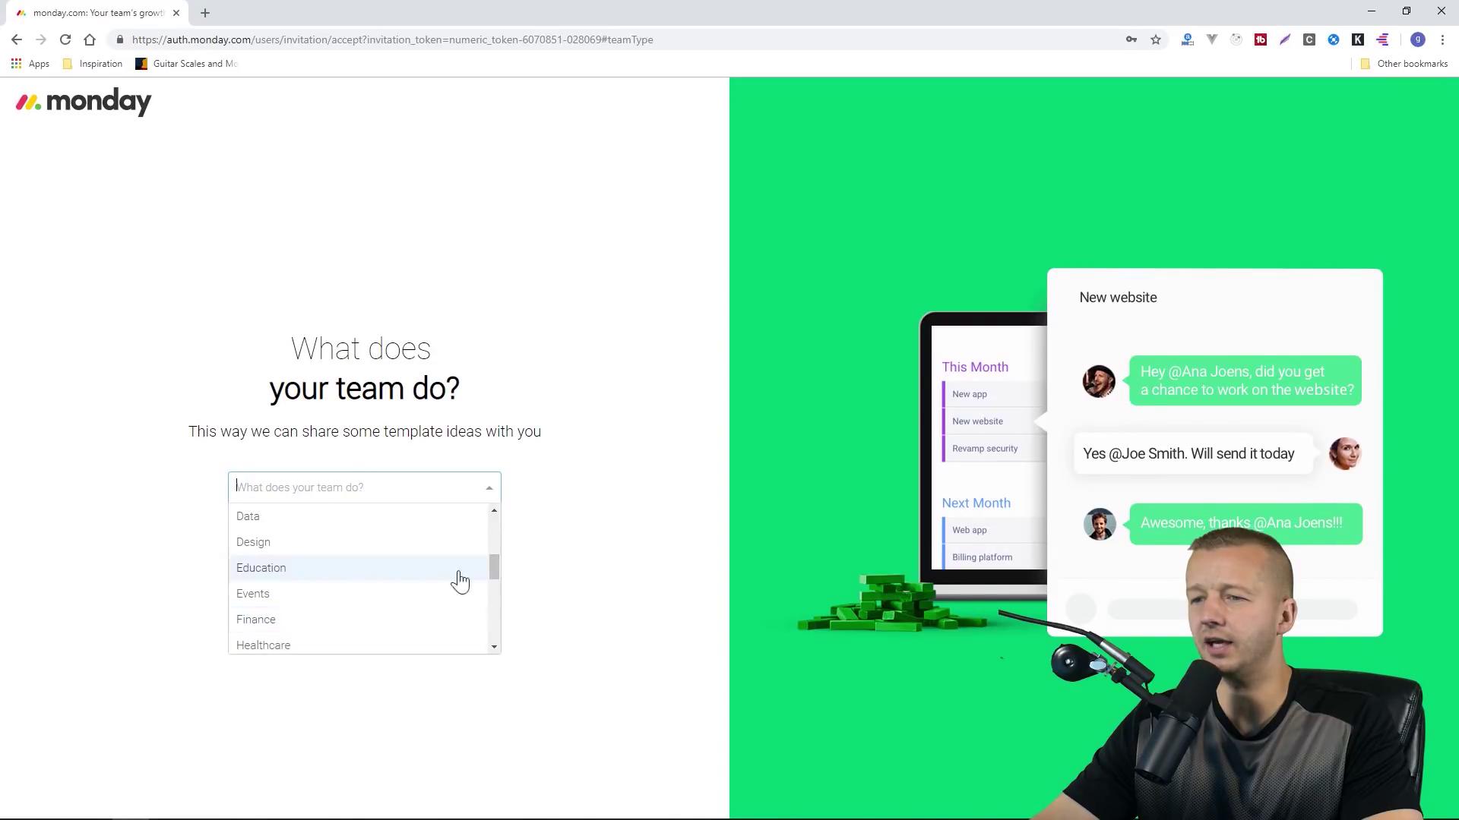
pyautogui.click(282, 588)
pyautogui.click(367, 554)
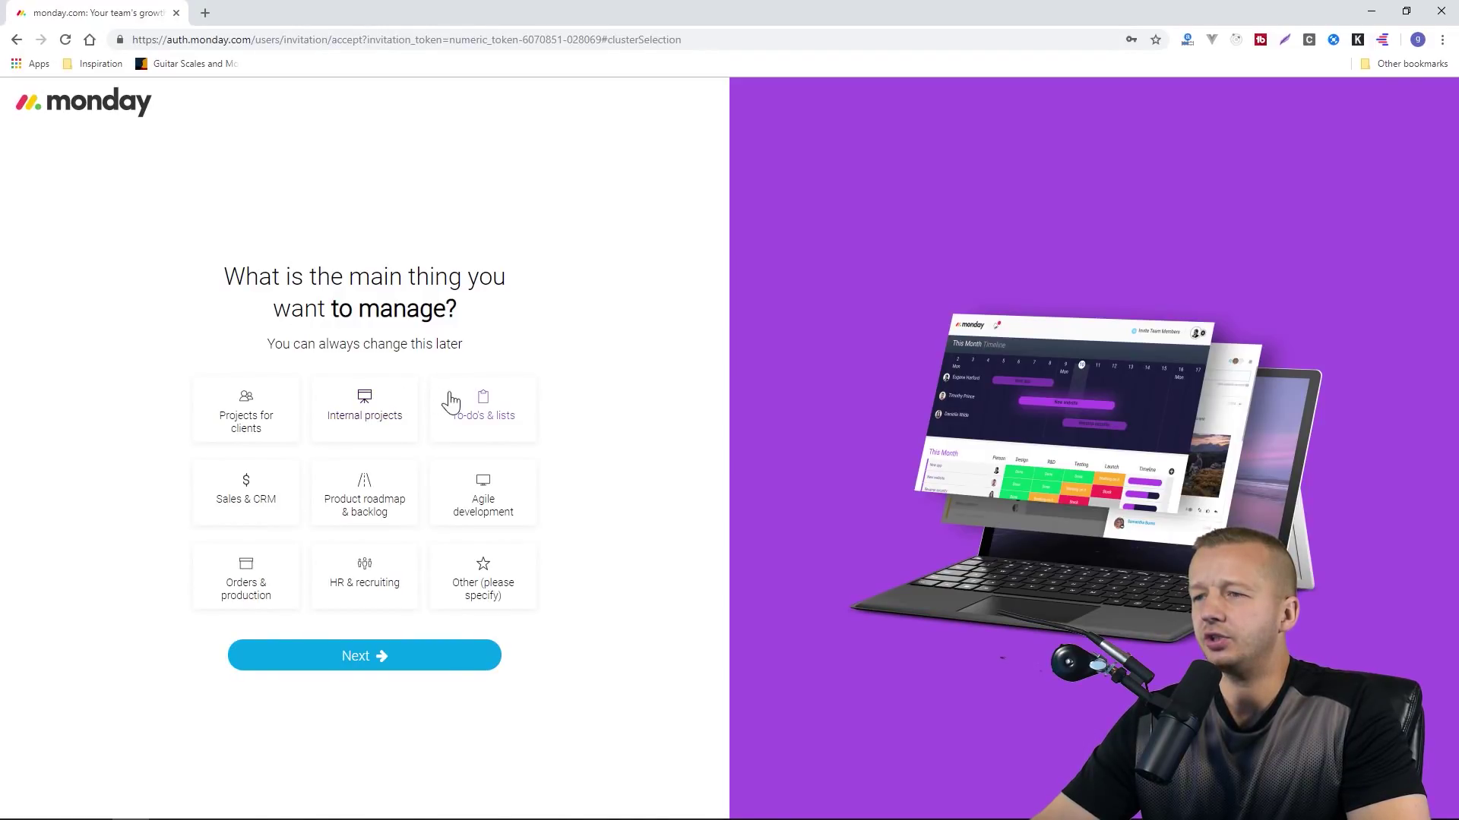
# Step: Pick To-do's & lists as the main thing to manage and continue to the account URL
pyautogui.click(486, 405)
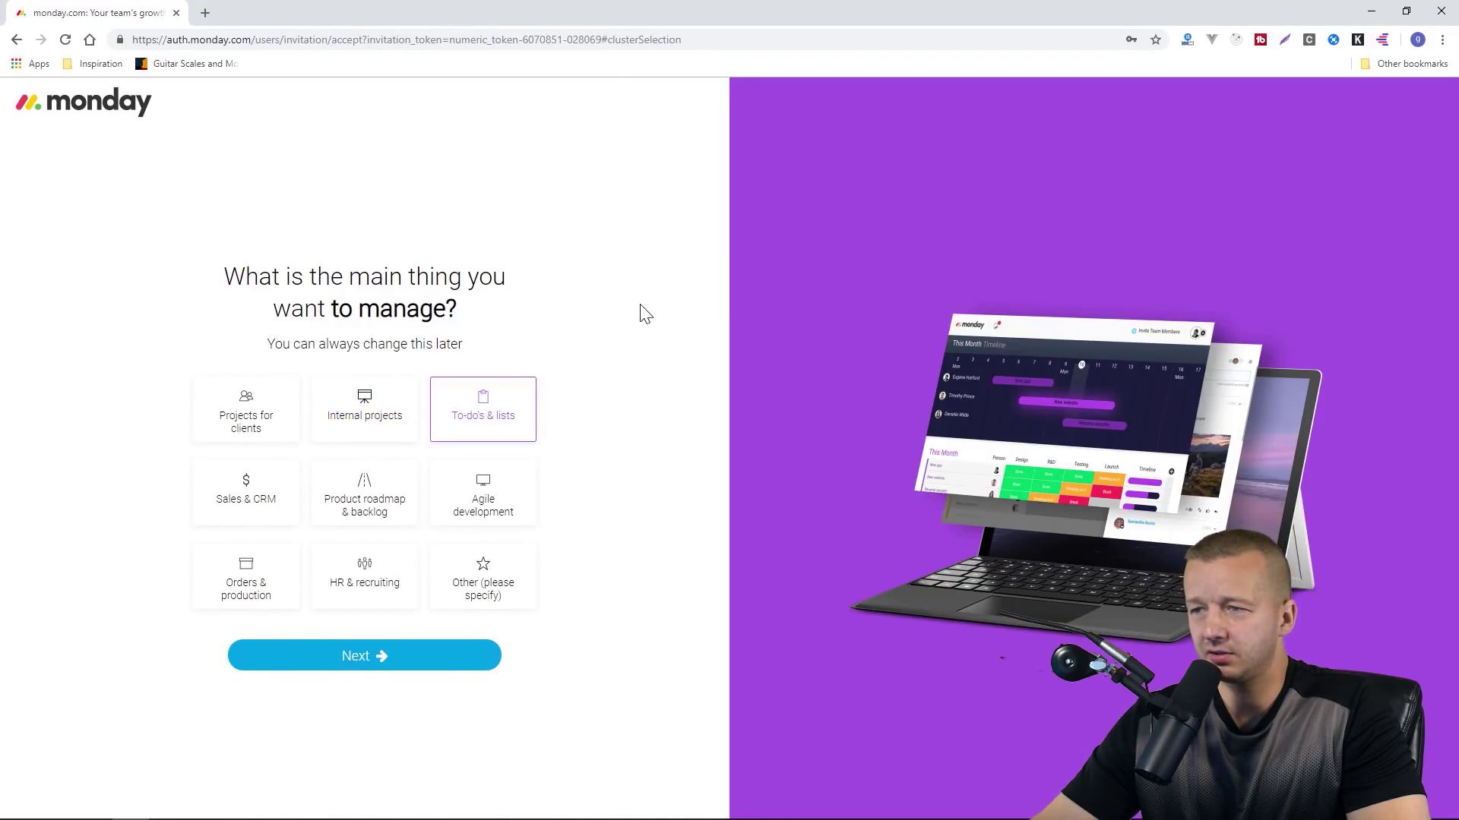
pyautogui.click(435, 656)
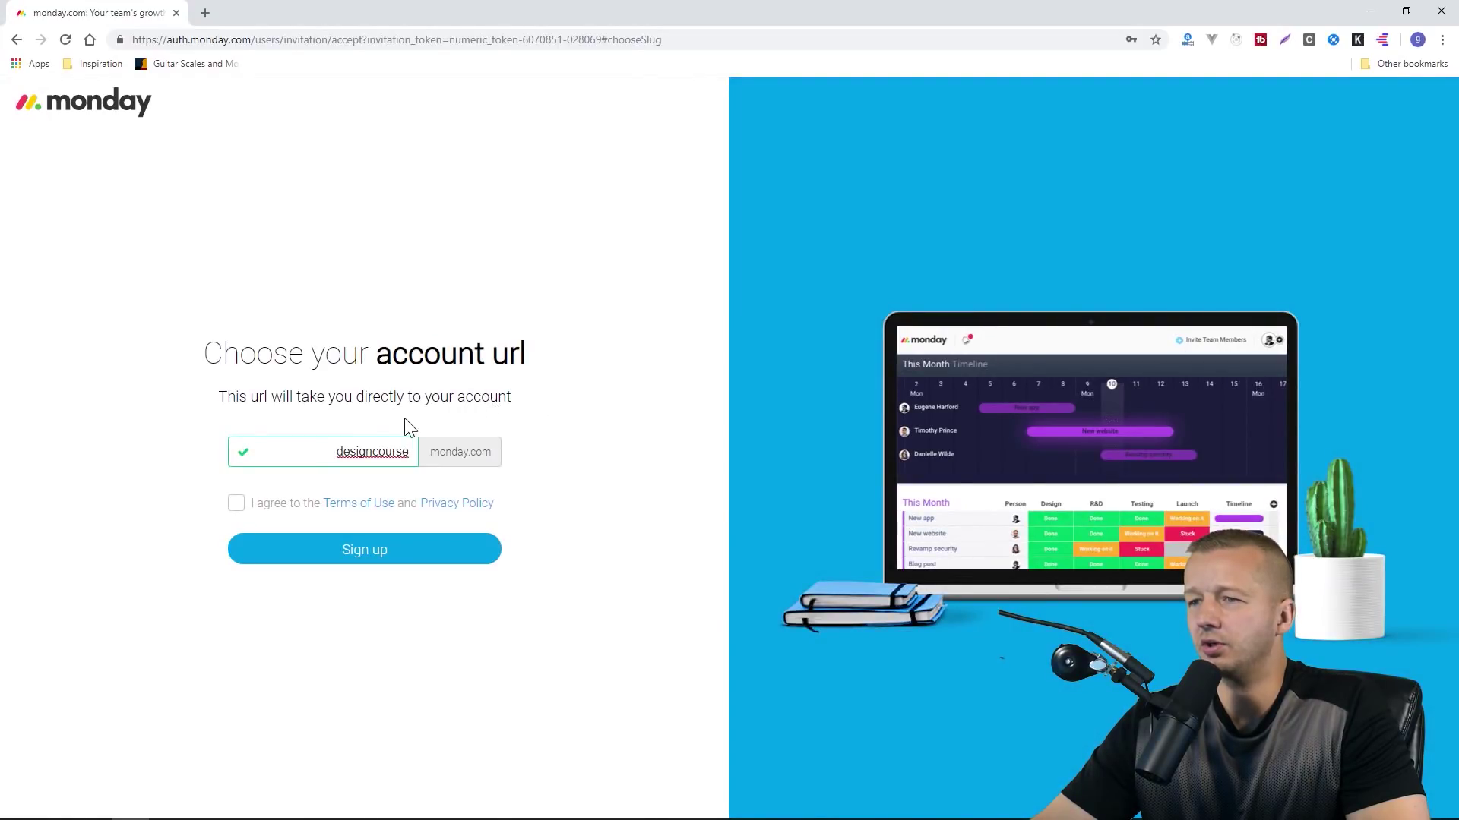
# Step: Accept the Terms of Use, complete the designcourse sign-up, and skip inviting teammates
pyautogui.click(239, 505)
pyautogui.click(344, 553)
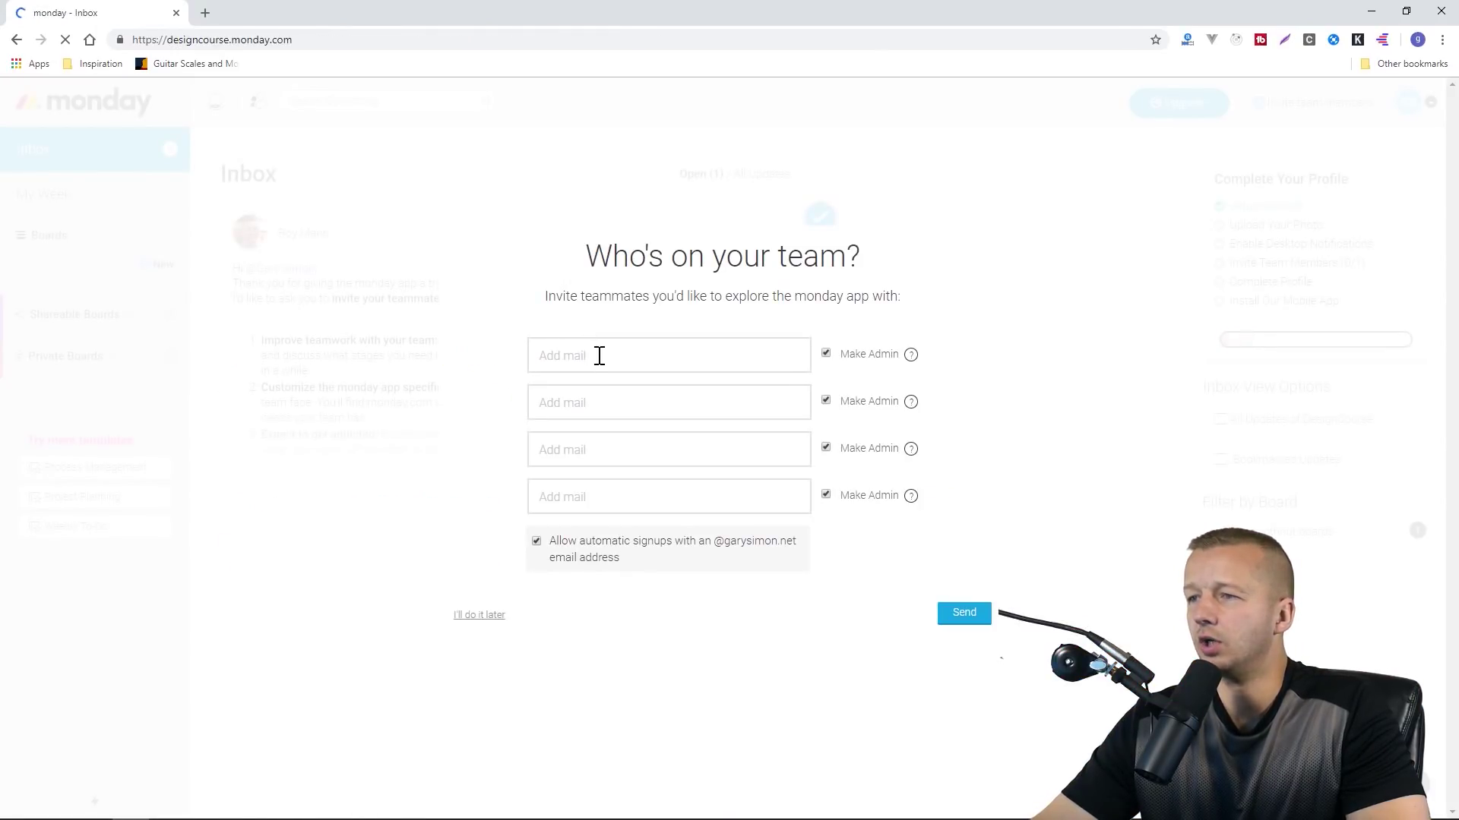
pyautogui.click(616, 364)
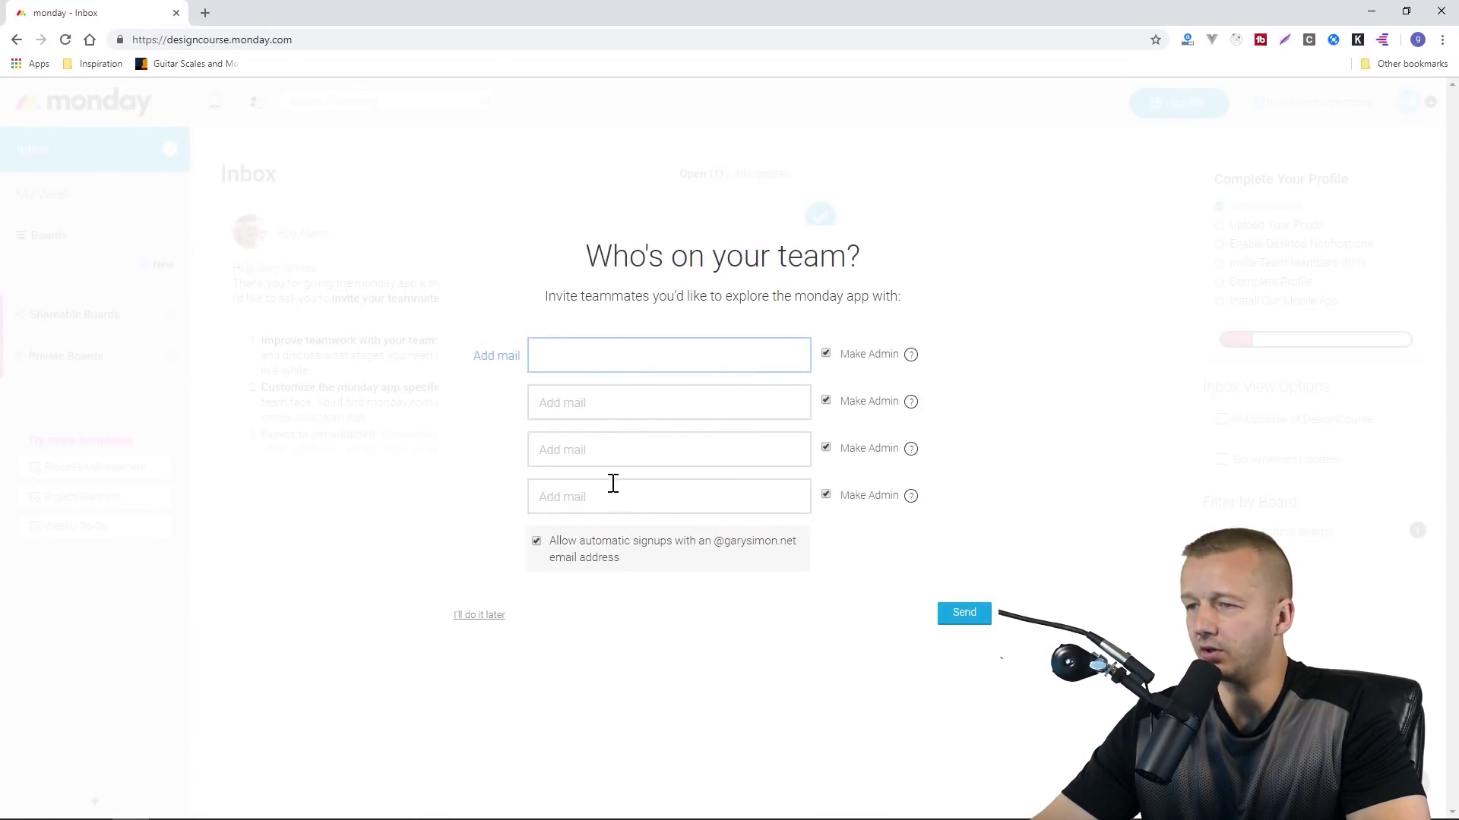
pyautogui.click(481, 616)
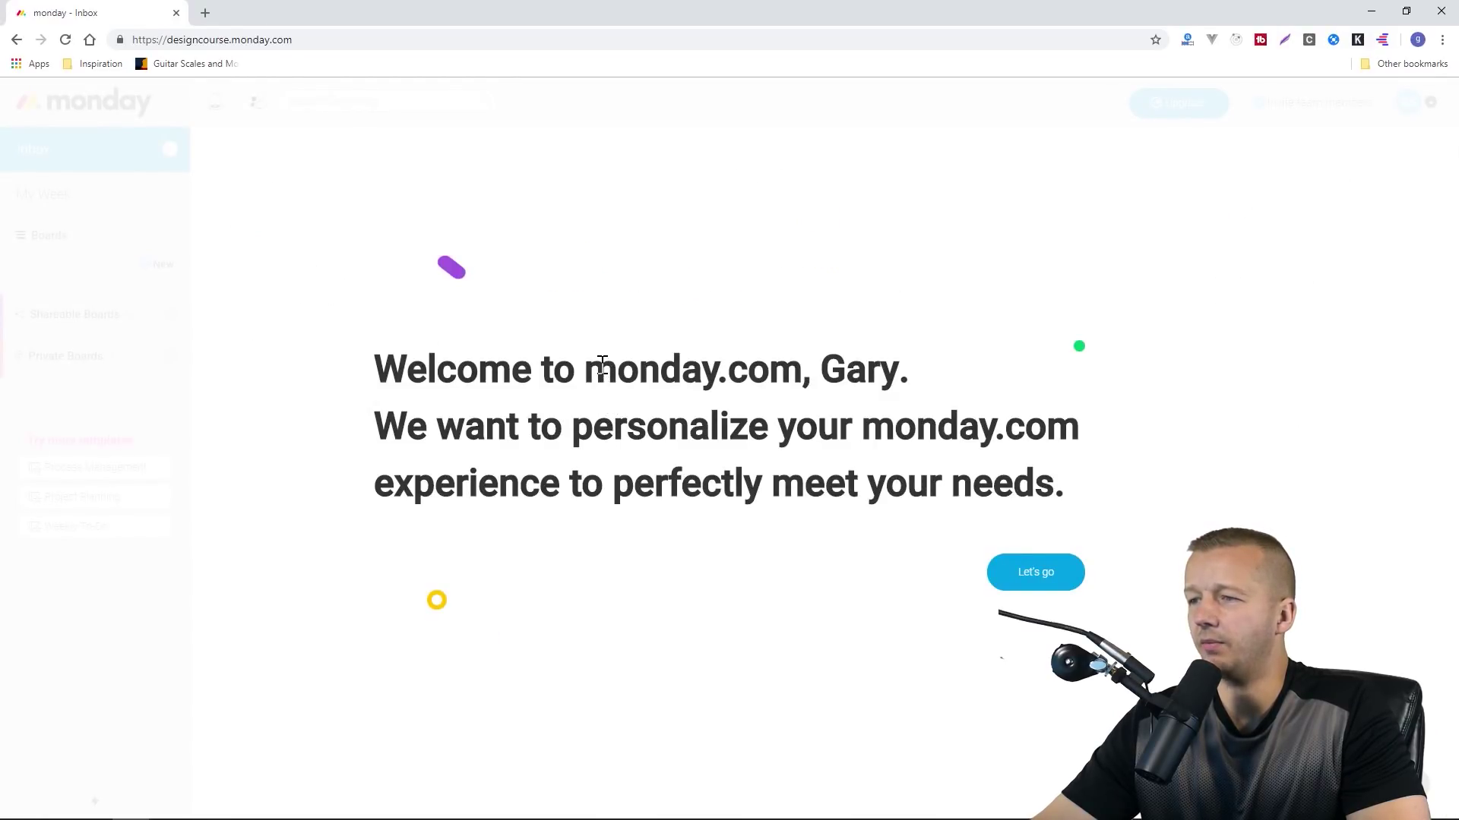
# Step: Personalize the board with priority, due date and progress tracking, then build it
pyautogui.click(1038, 577)
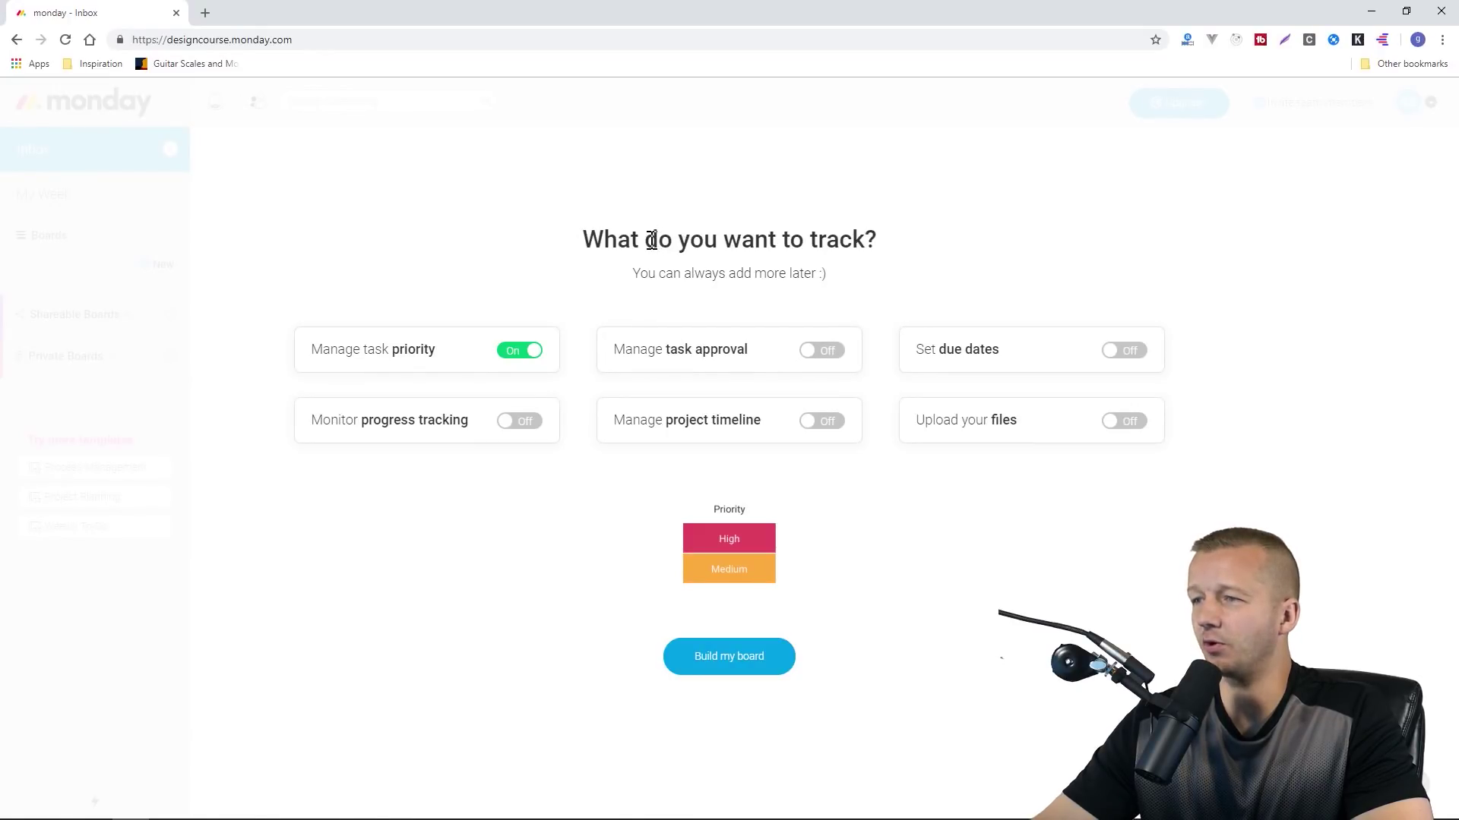
pyautogui.moveTo(604, 240); pyautogui.dragTo(859, 271)
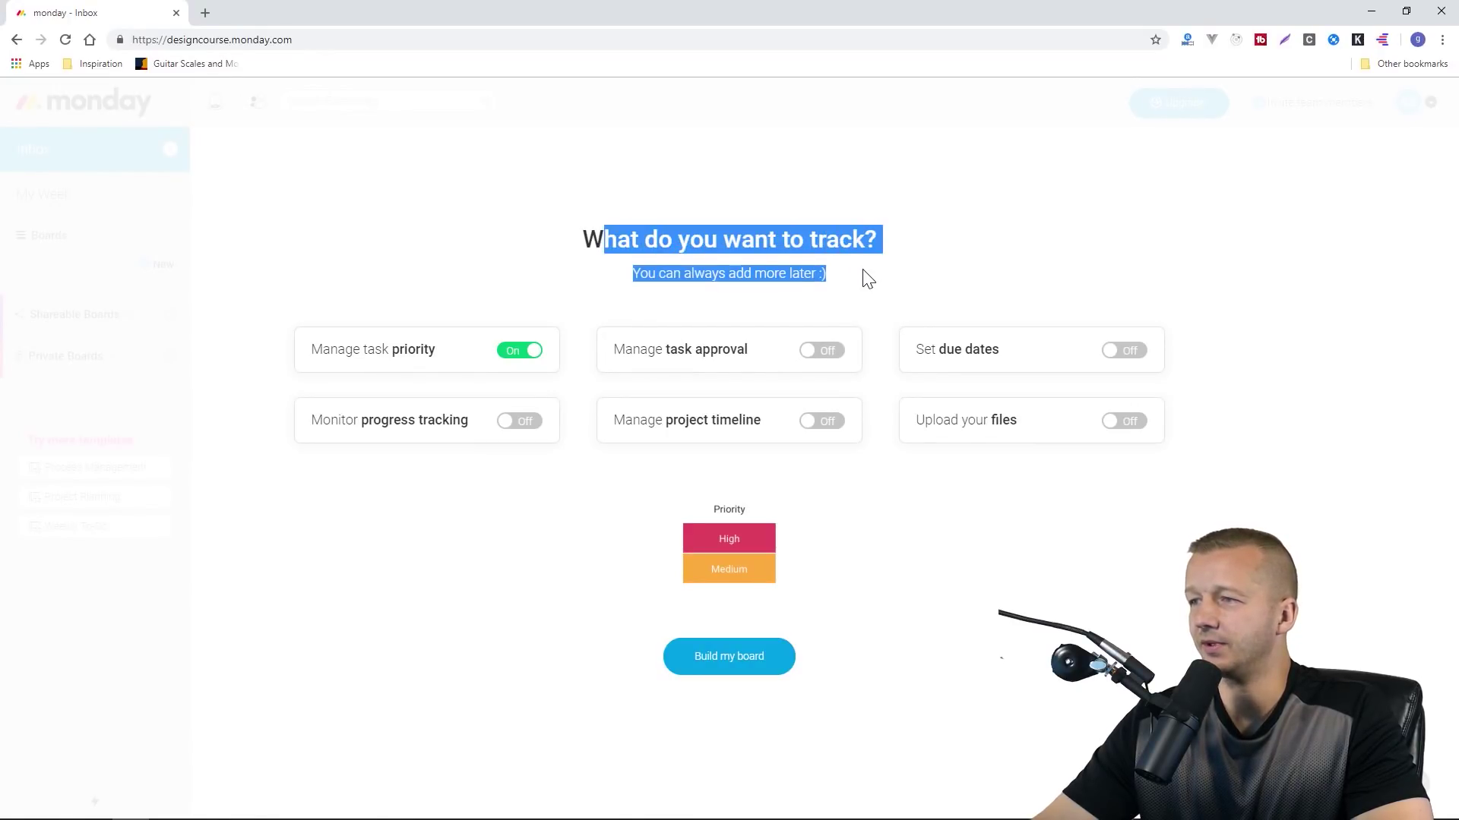
pyautogui.click(857, 279)
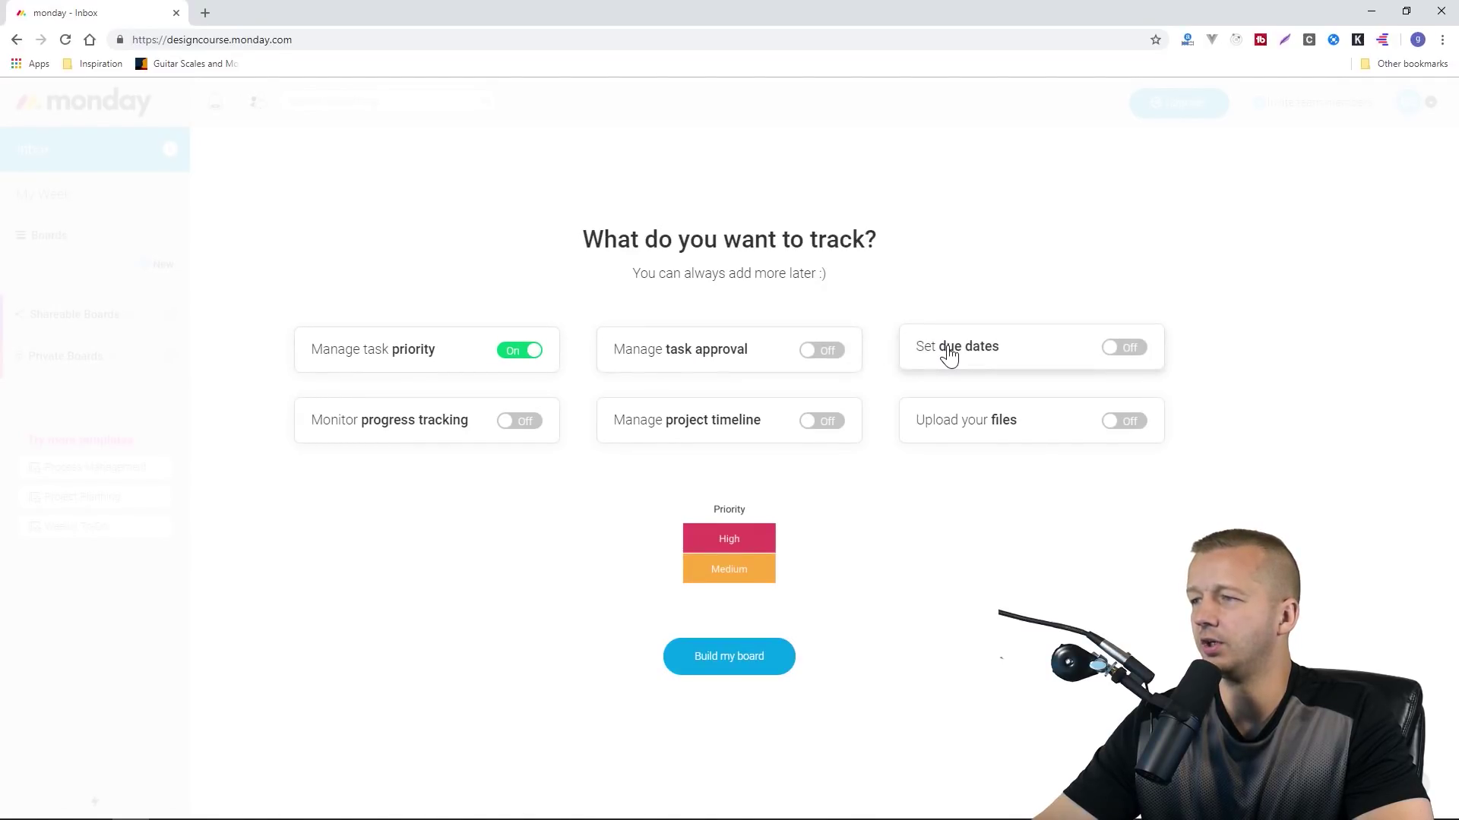
pyautogui.click(1125, 349)
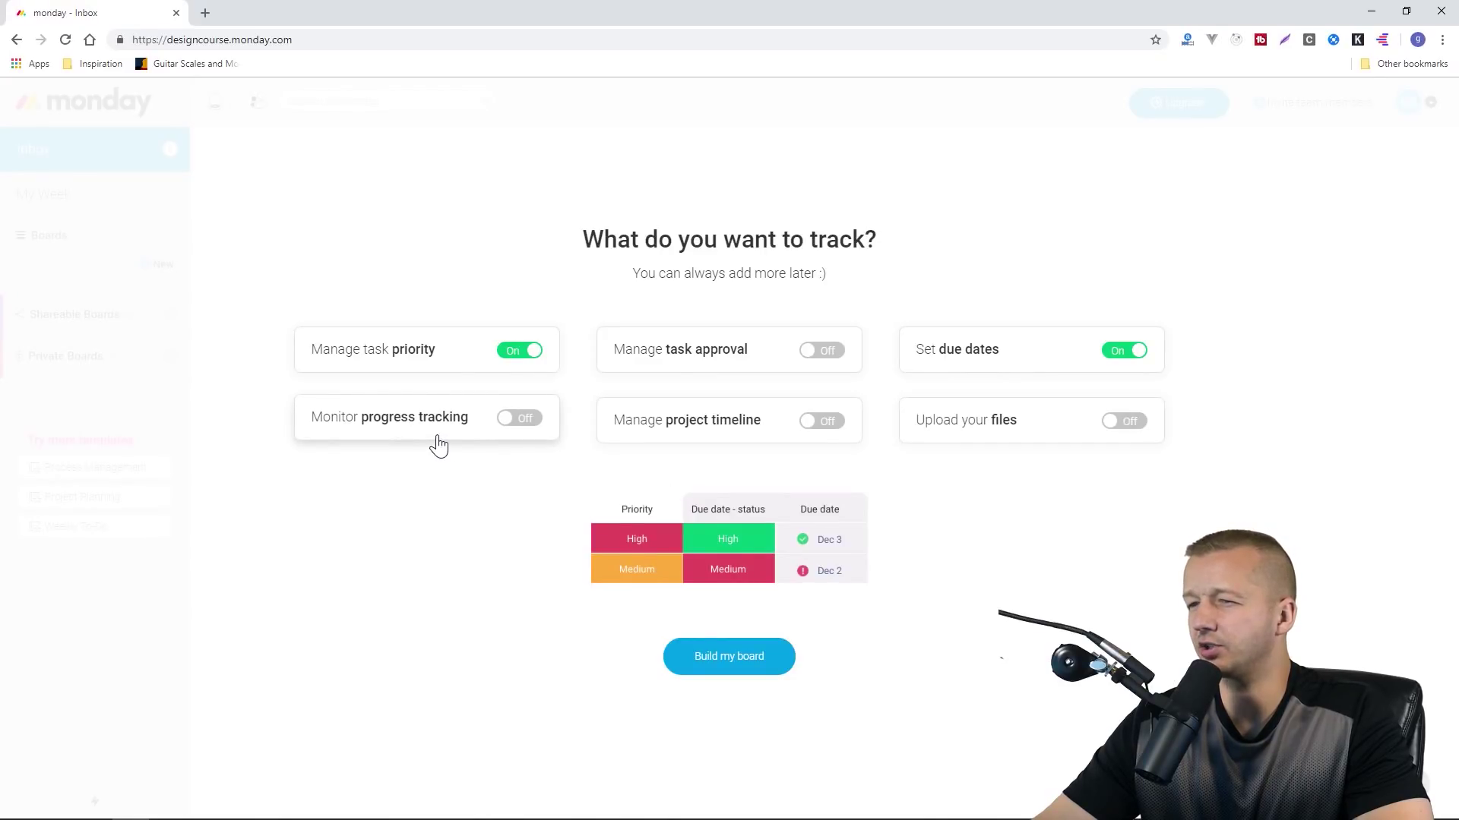
pyautogui.click(529, 419)
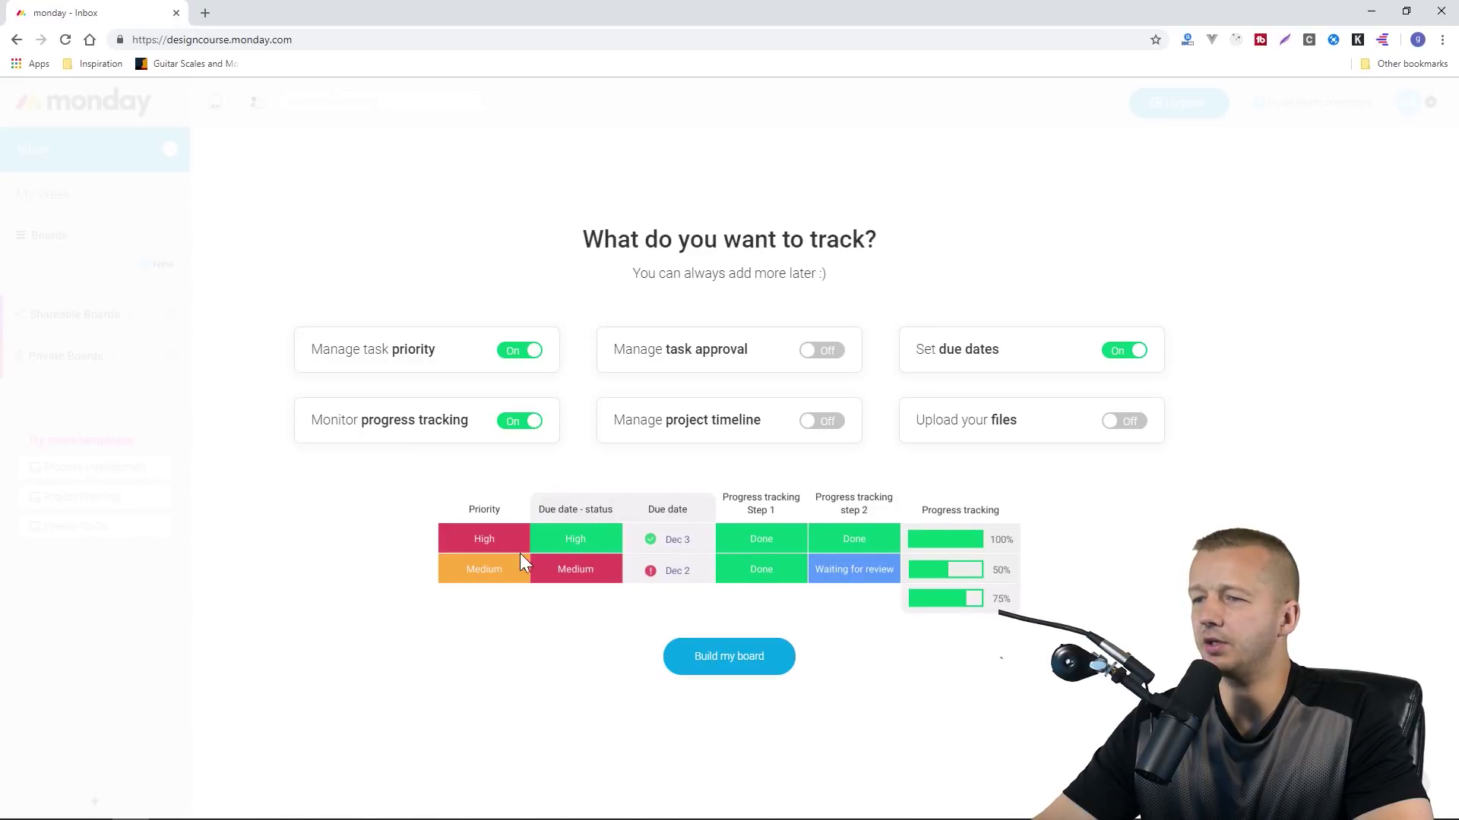
pyautogui.click(516, 427)
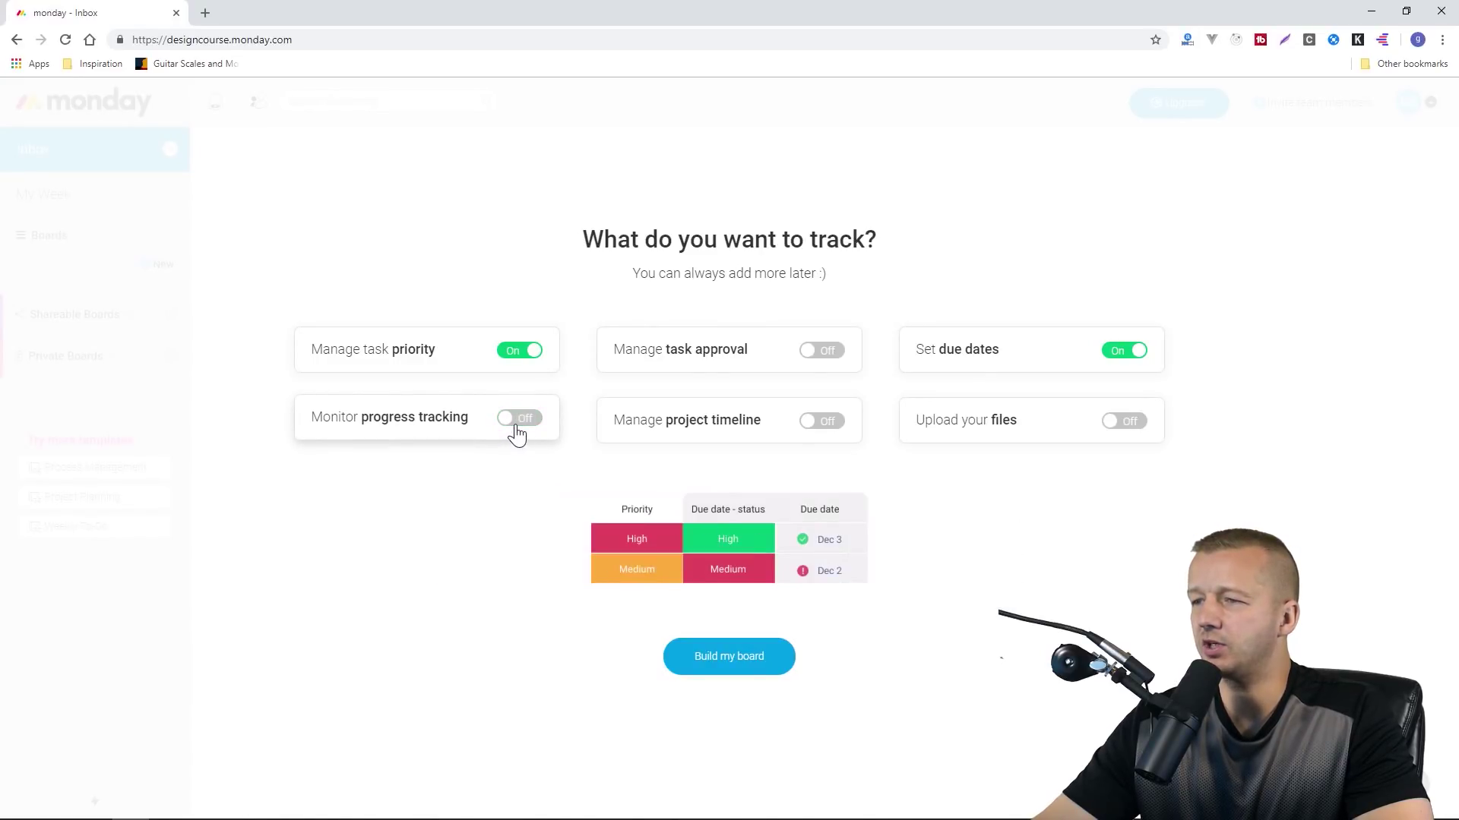
pyautogui.click(515, 433)
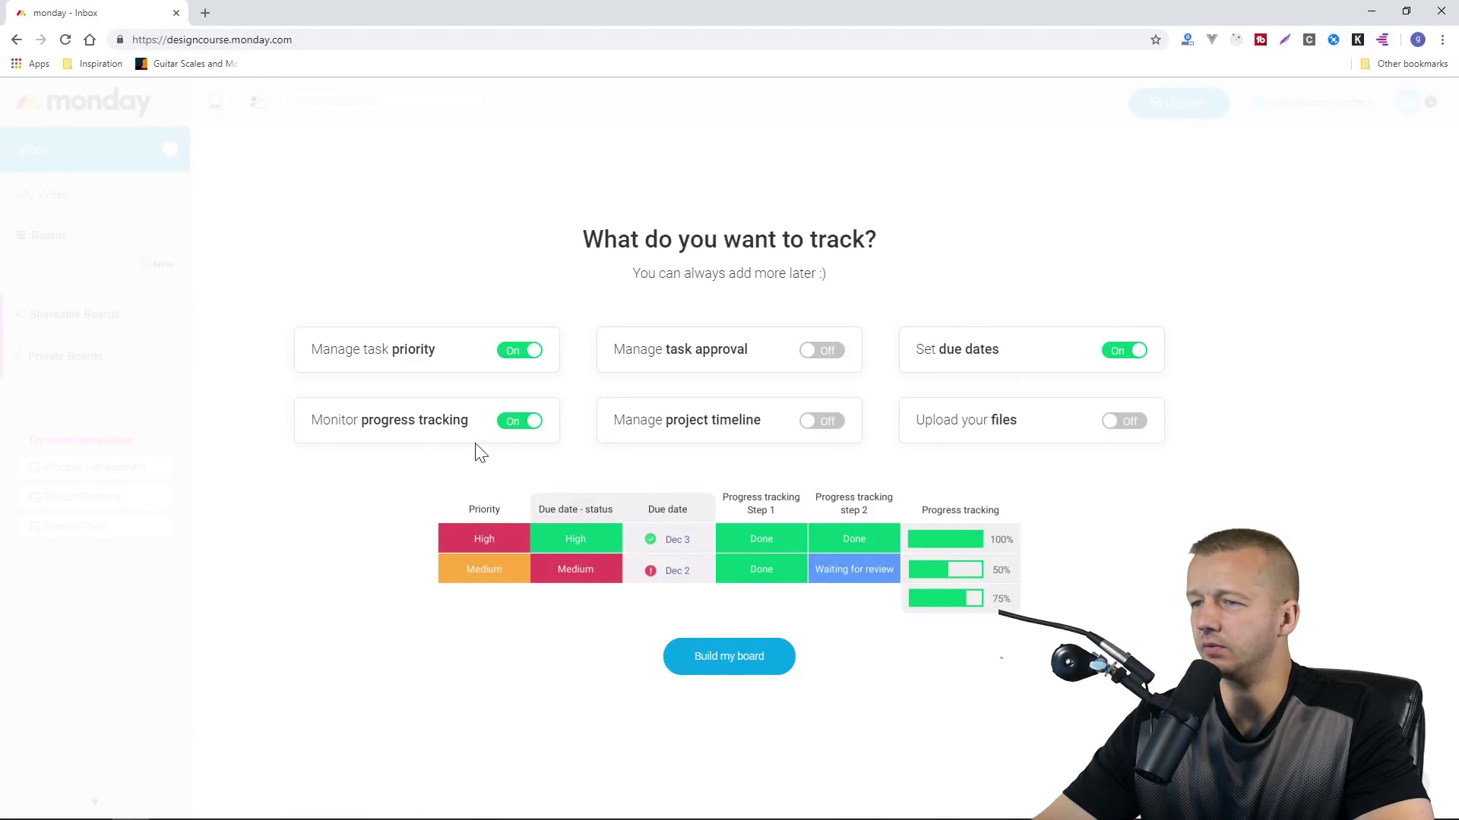
pyautogui.click(768, 658)
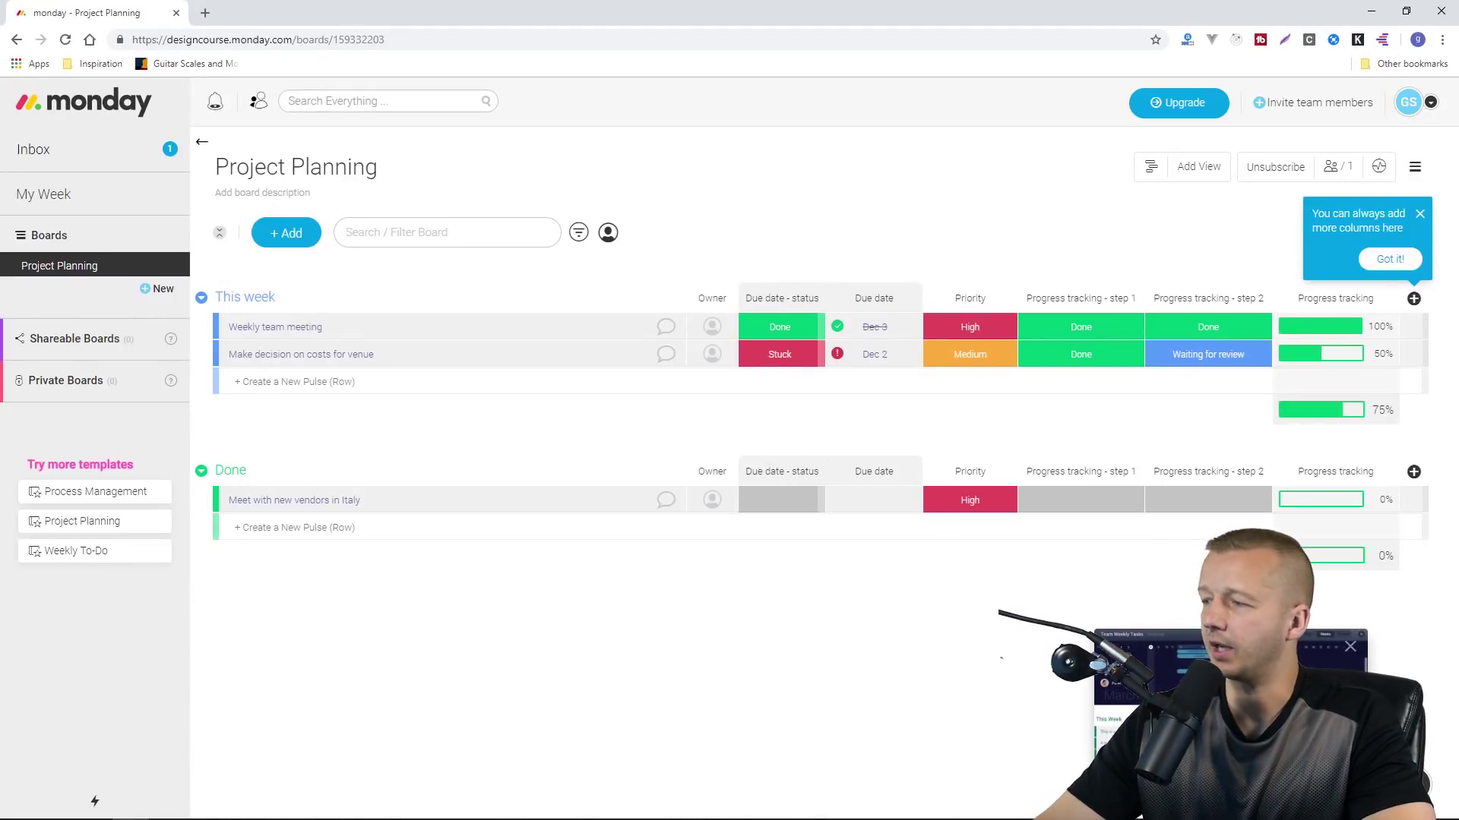
# Step: Close the Team Weekly Tasks preview and the columns tip, and zoom the browser to 125%
pyautogui.click(1350, 648)
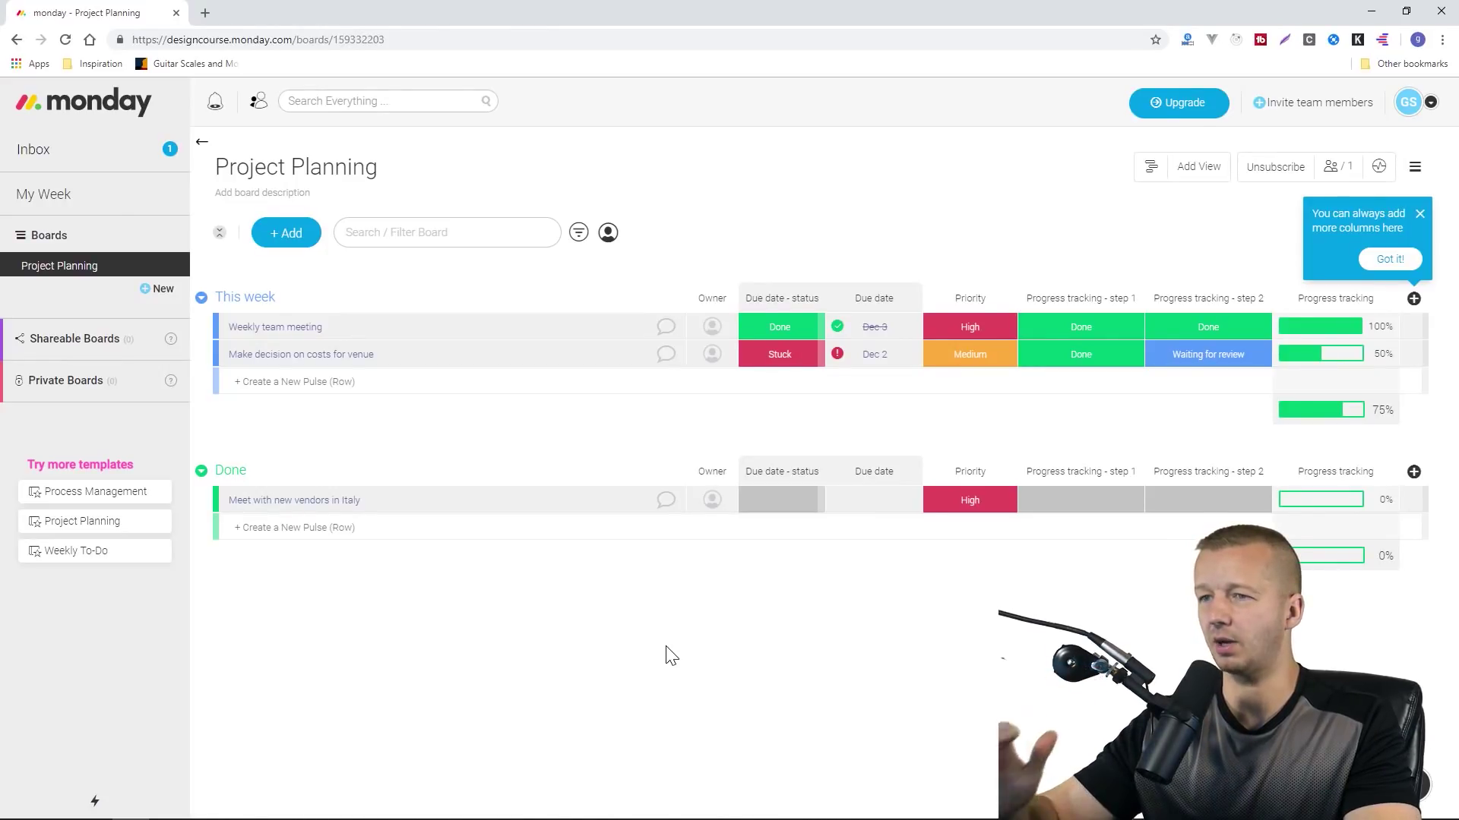
pyautogui.click(1419, 215)
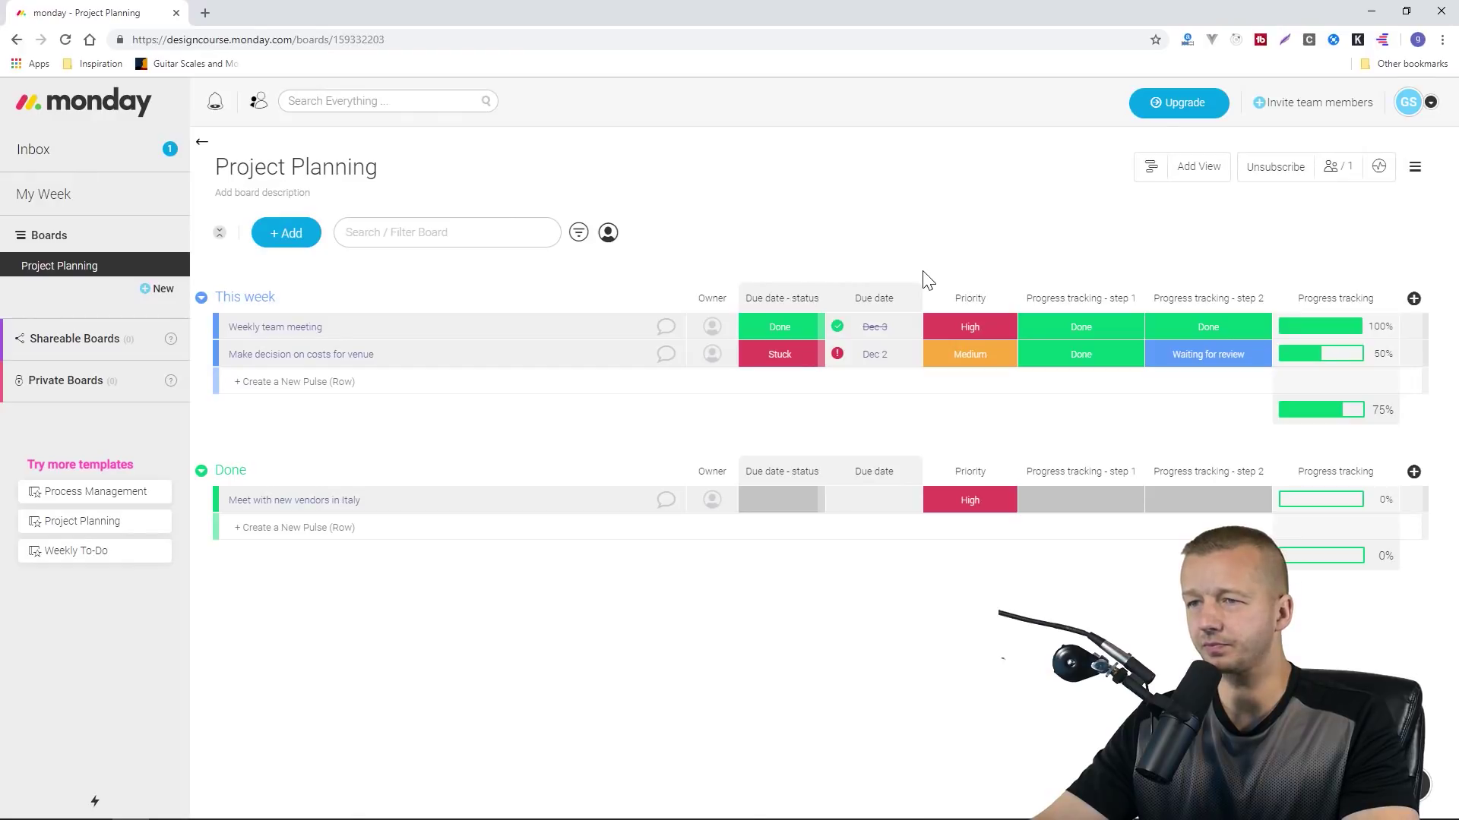
pyautogui.hotkey('ctrl', '+')
pyautogui.hotkey('ctrl', '+')
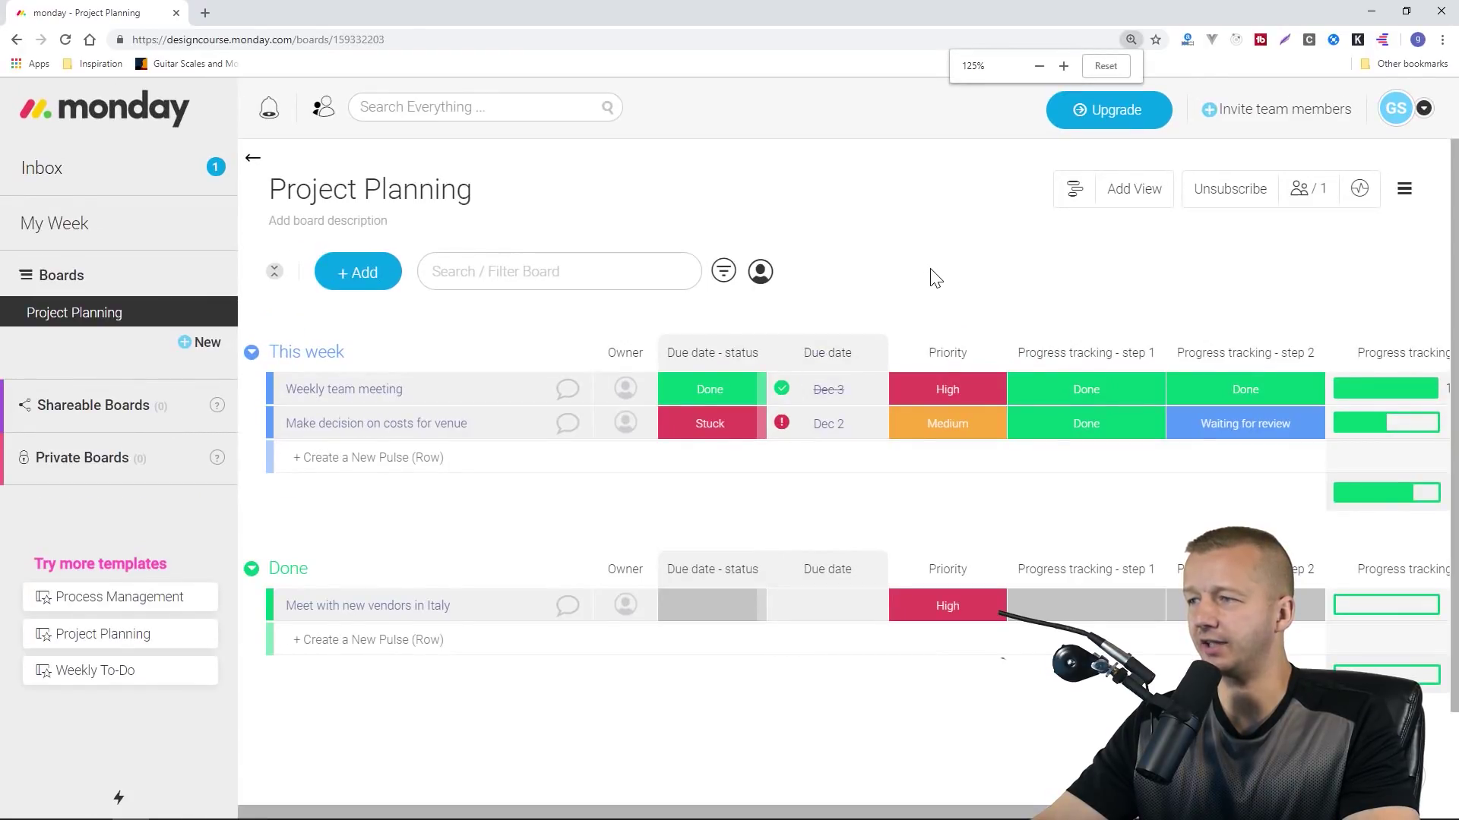
pyautogui.scroll(-1, 932, 275)
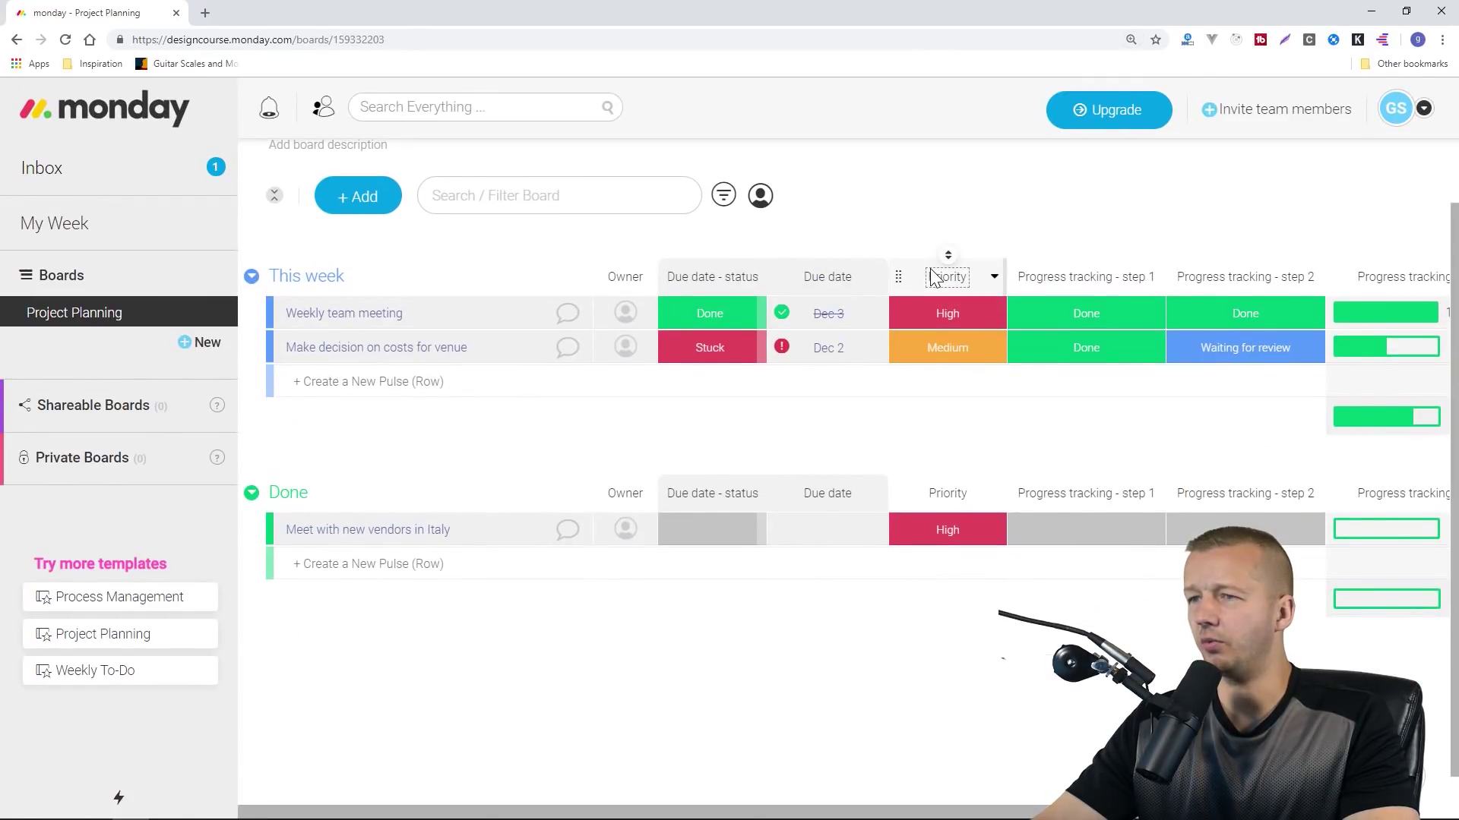
pyautogui.scroll(1, 933, 275)
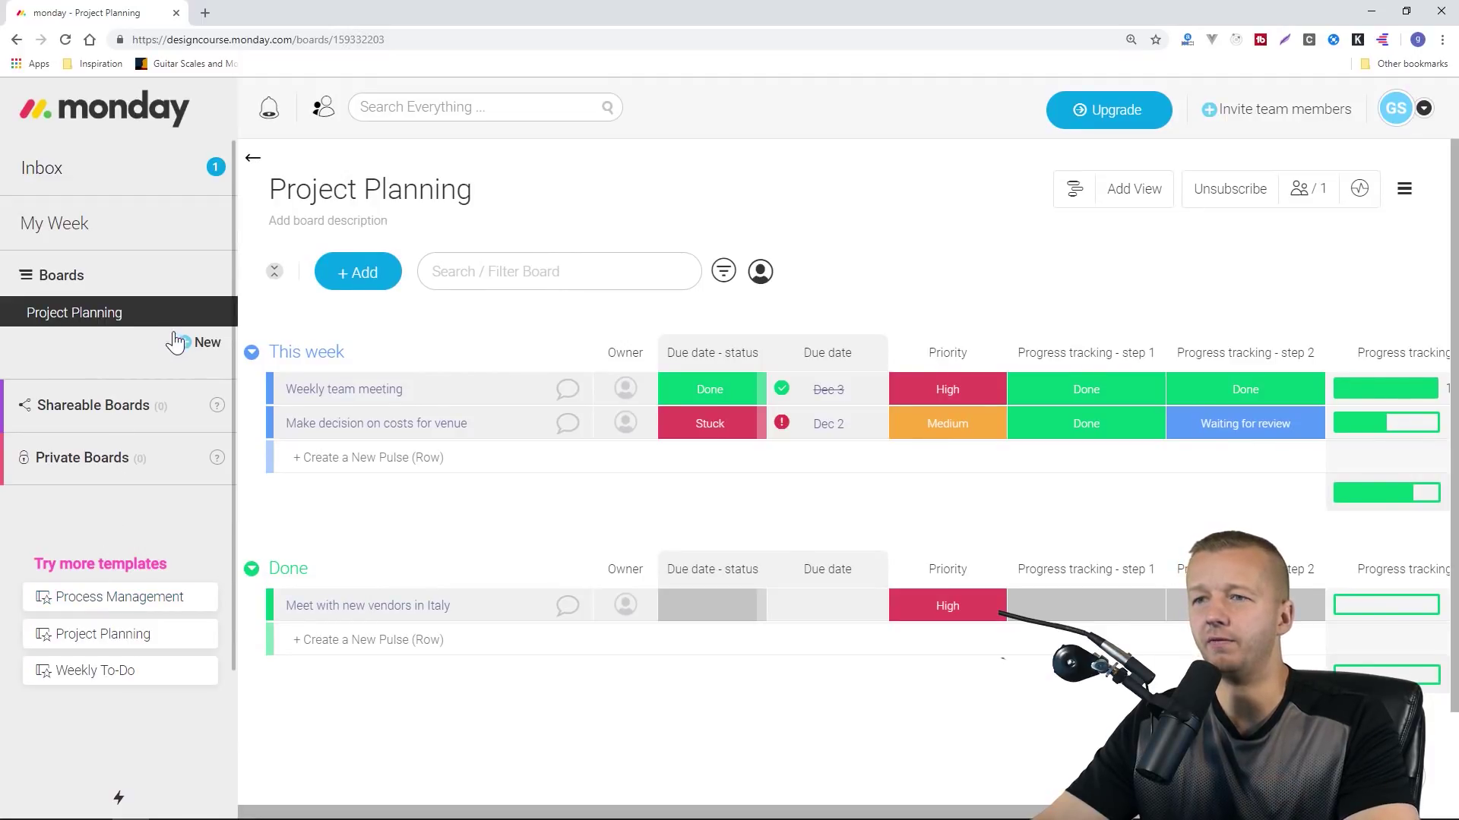
# Step: Create a new board named DesignCourse Videos
pyautogui.click(196, 342)
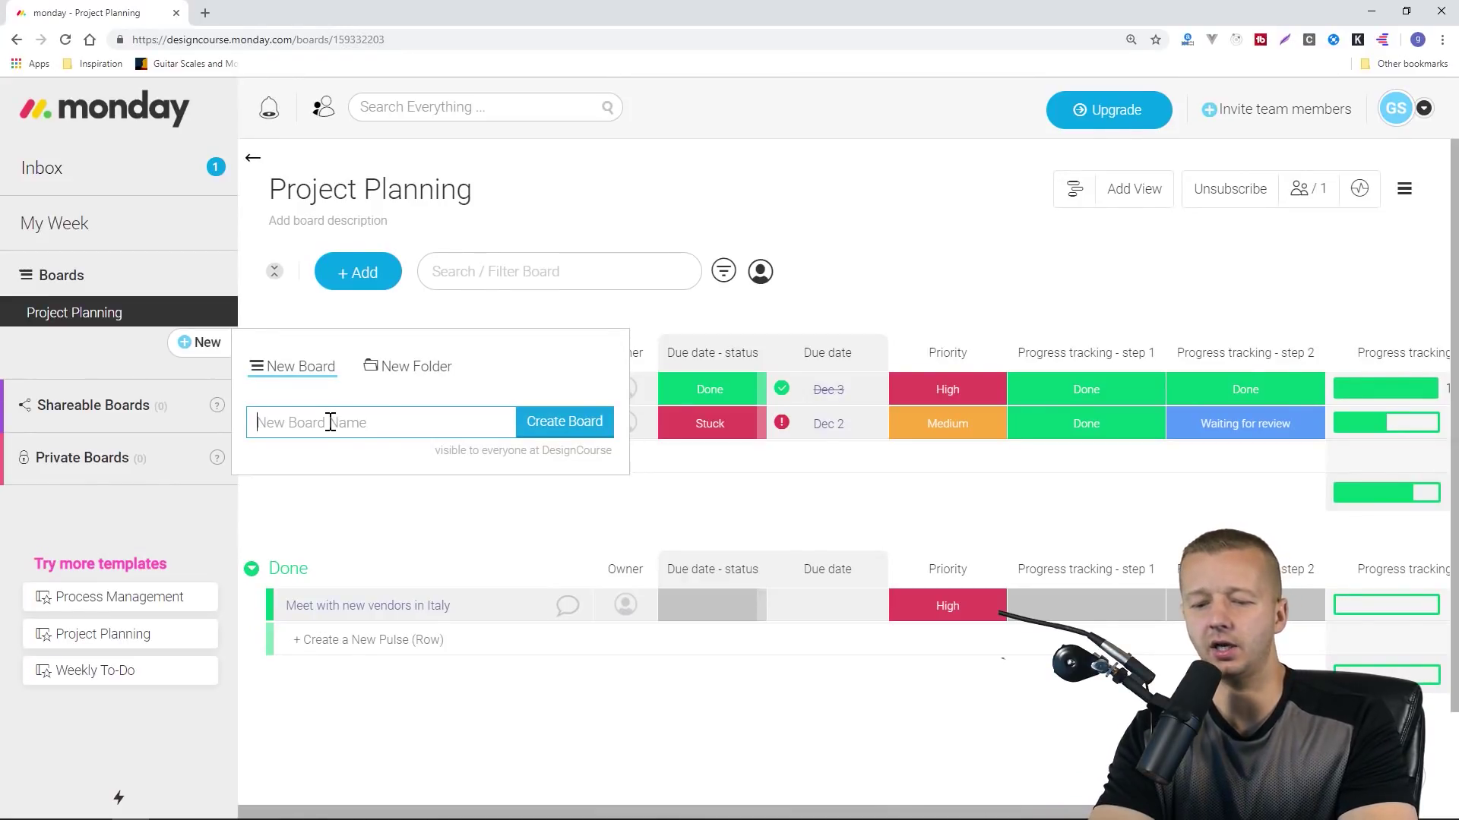
pyautogui.write('DesignCourse Videos')
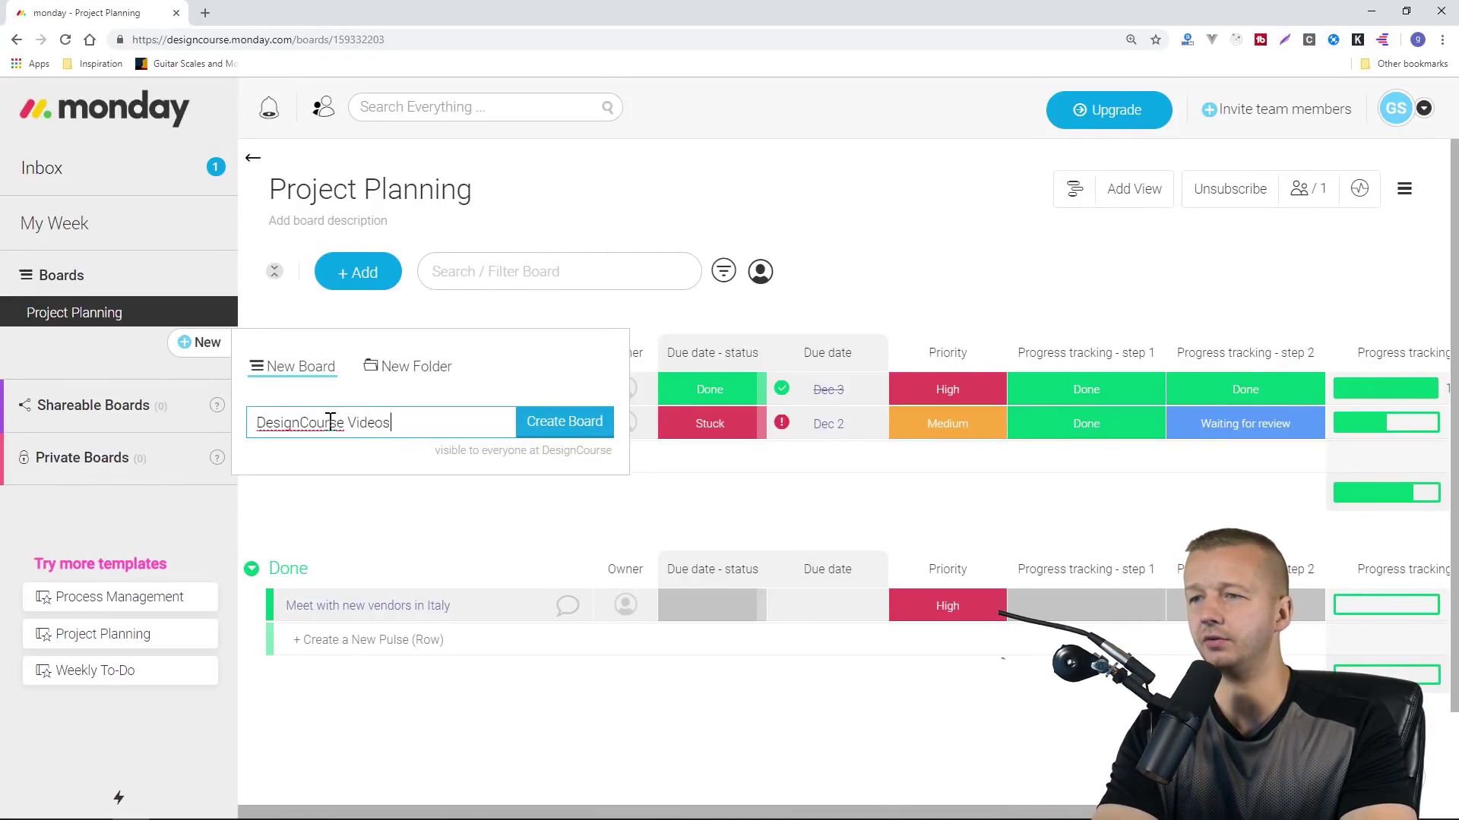
pyautogui.click(562, 421)
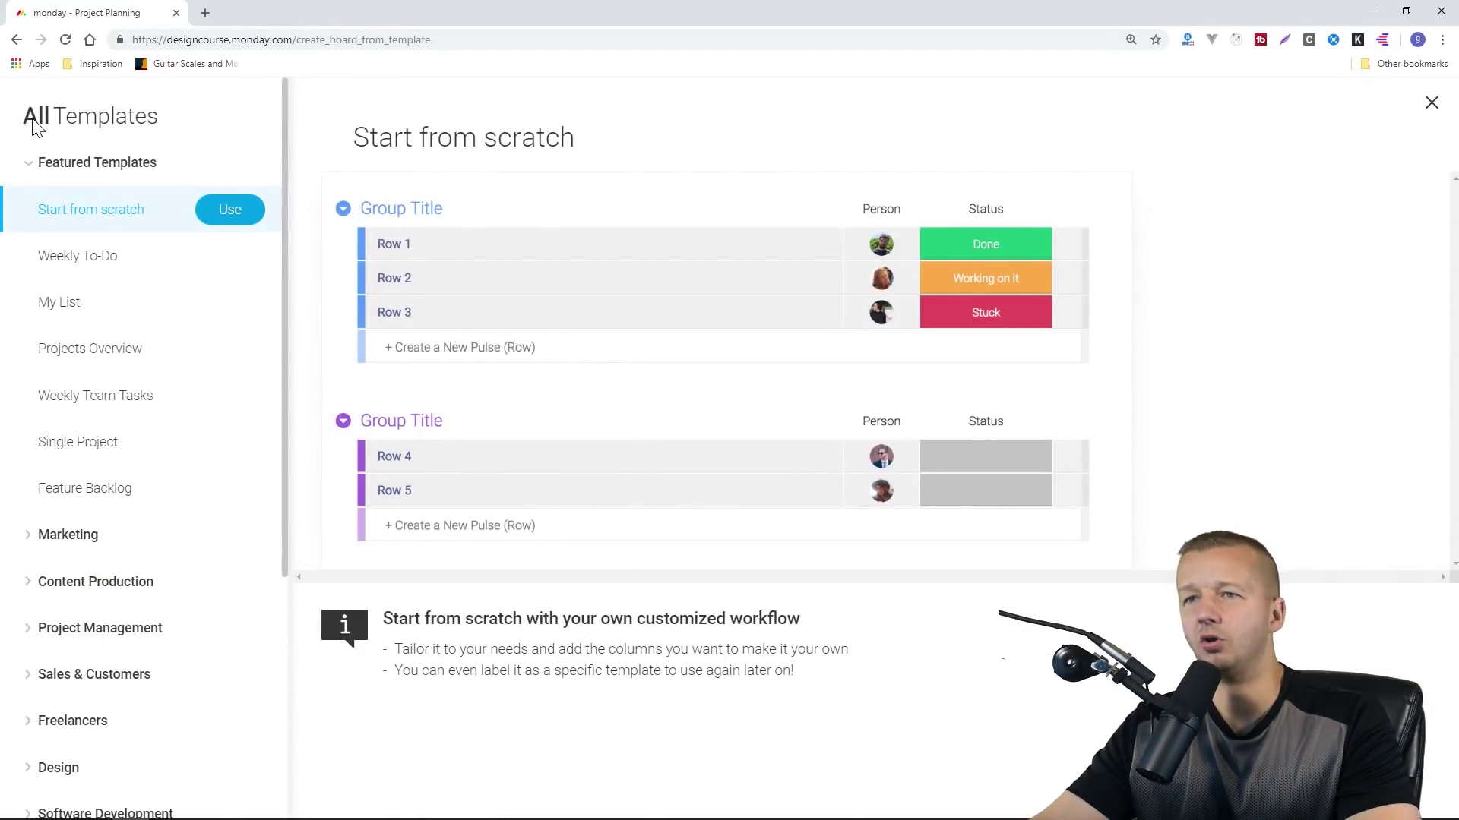
# Step: Preview the featured templates, from Weekly To-Do to Feature Backlog, then show Marketing templates
pyautogui.click(79, 256)
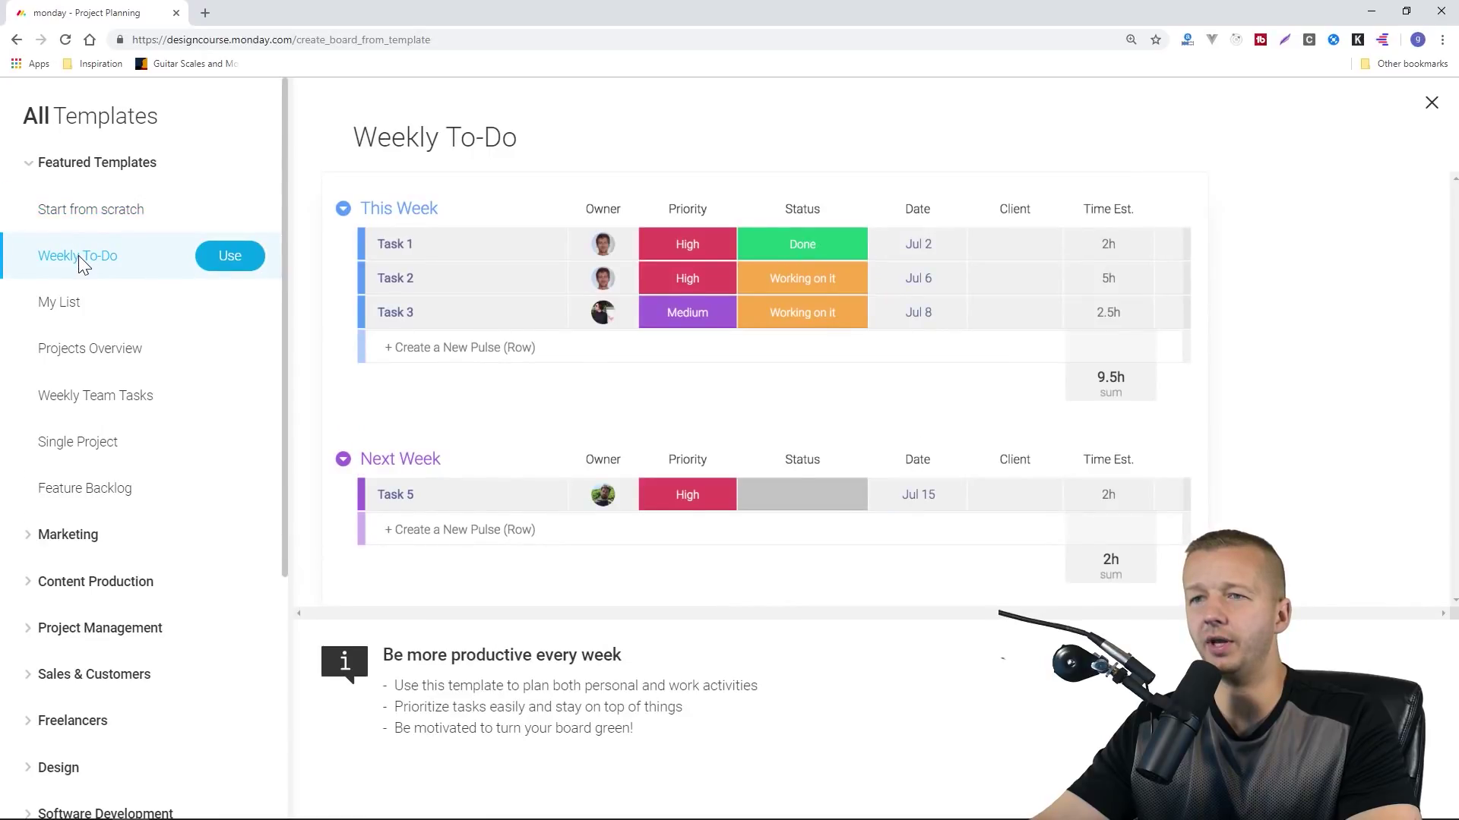
pyautogui.click(88, 308)
pyautogui.click(92, 343)
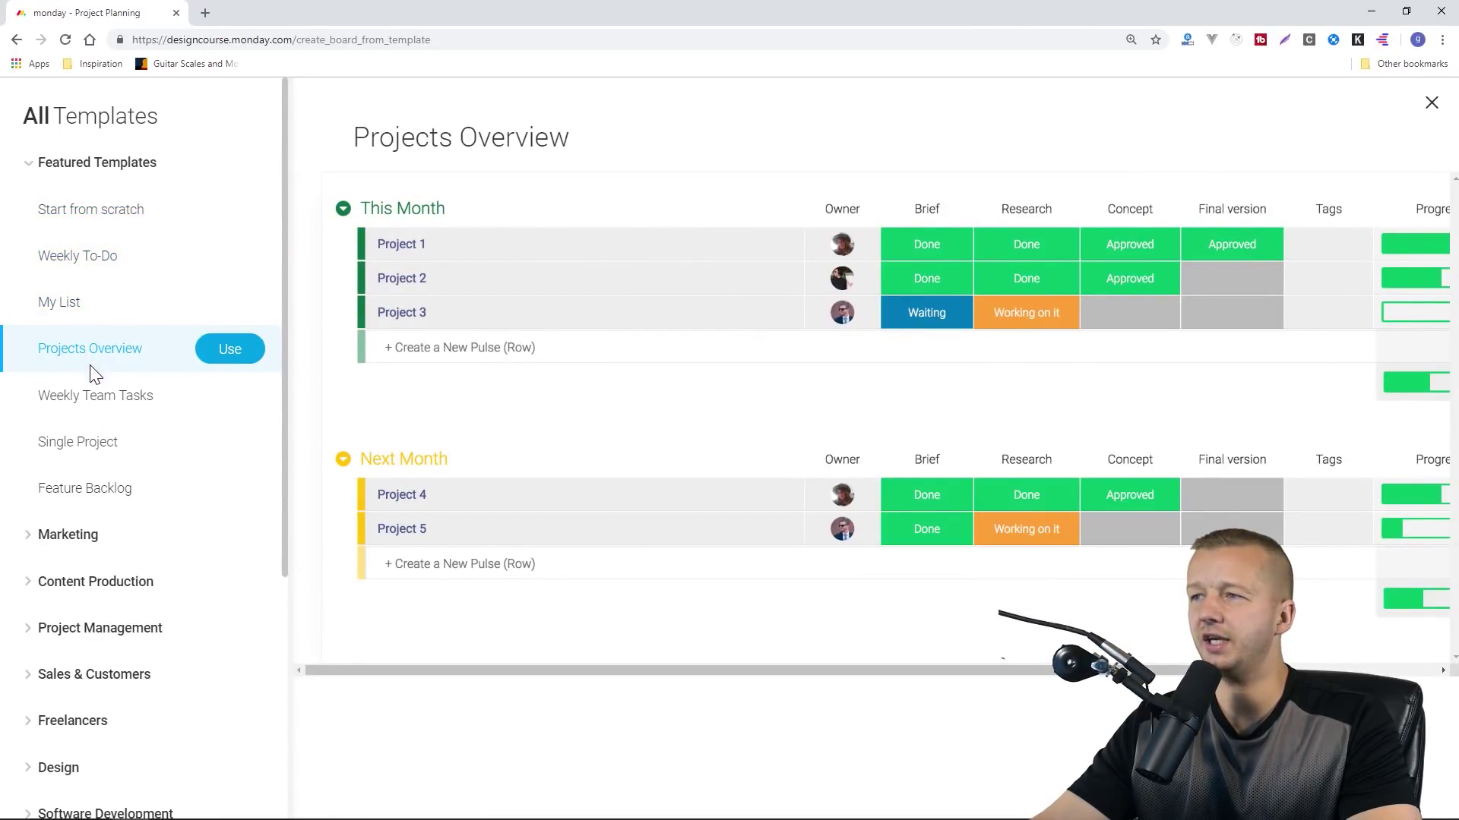
pyautogui.click(88, 393)
pyautogui.click(86, 444)
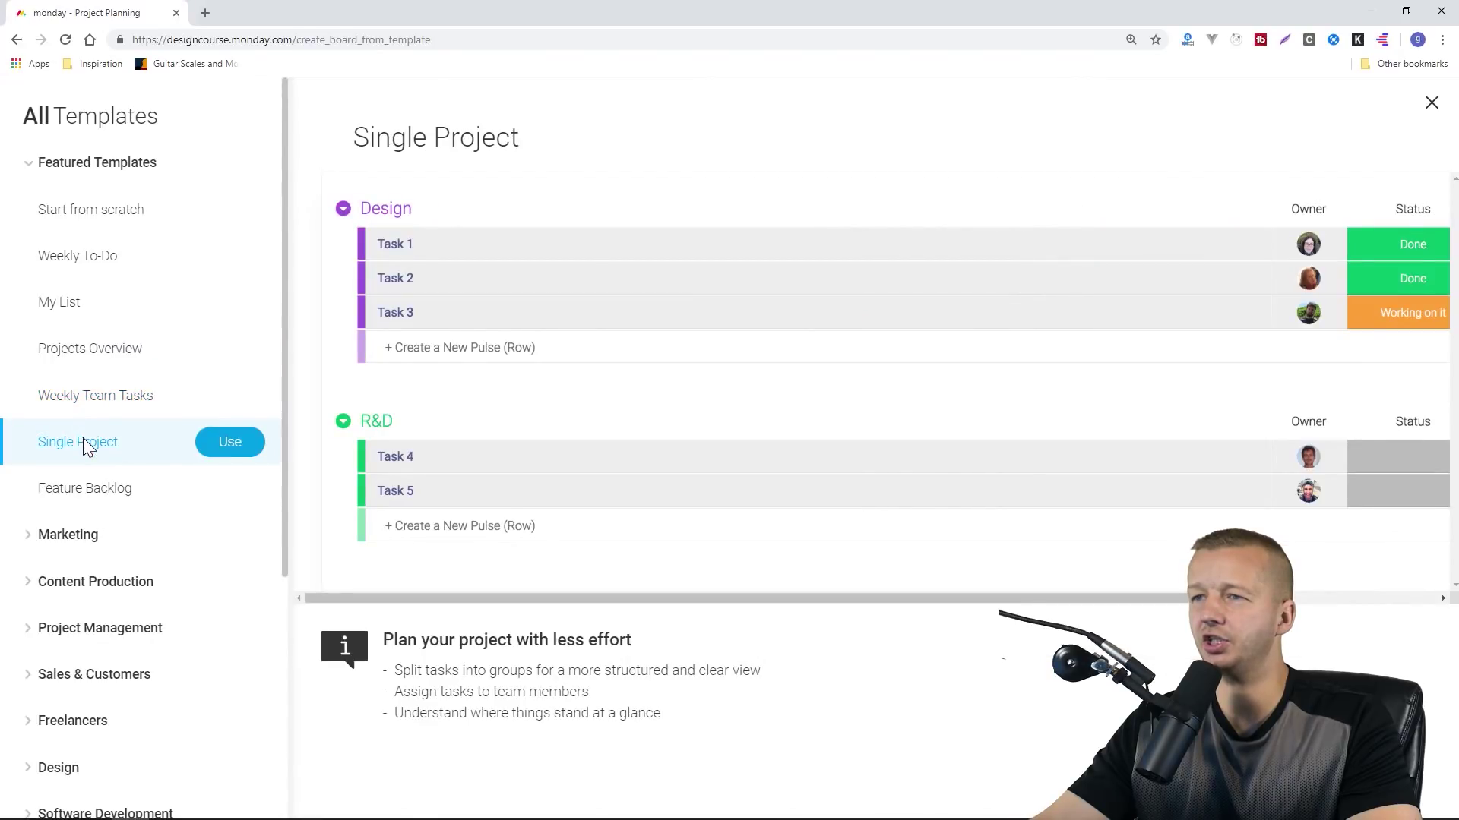
pyautogui.click(95, 399)
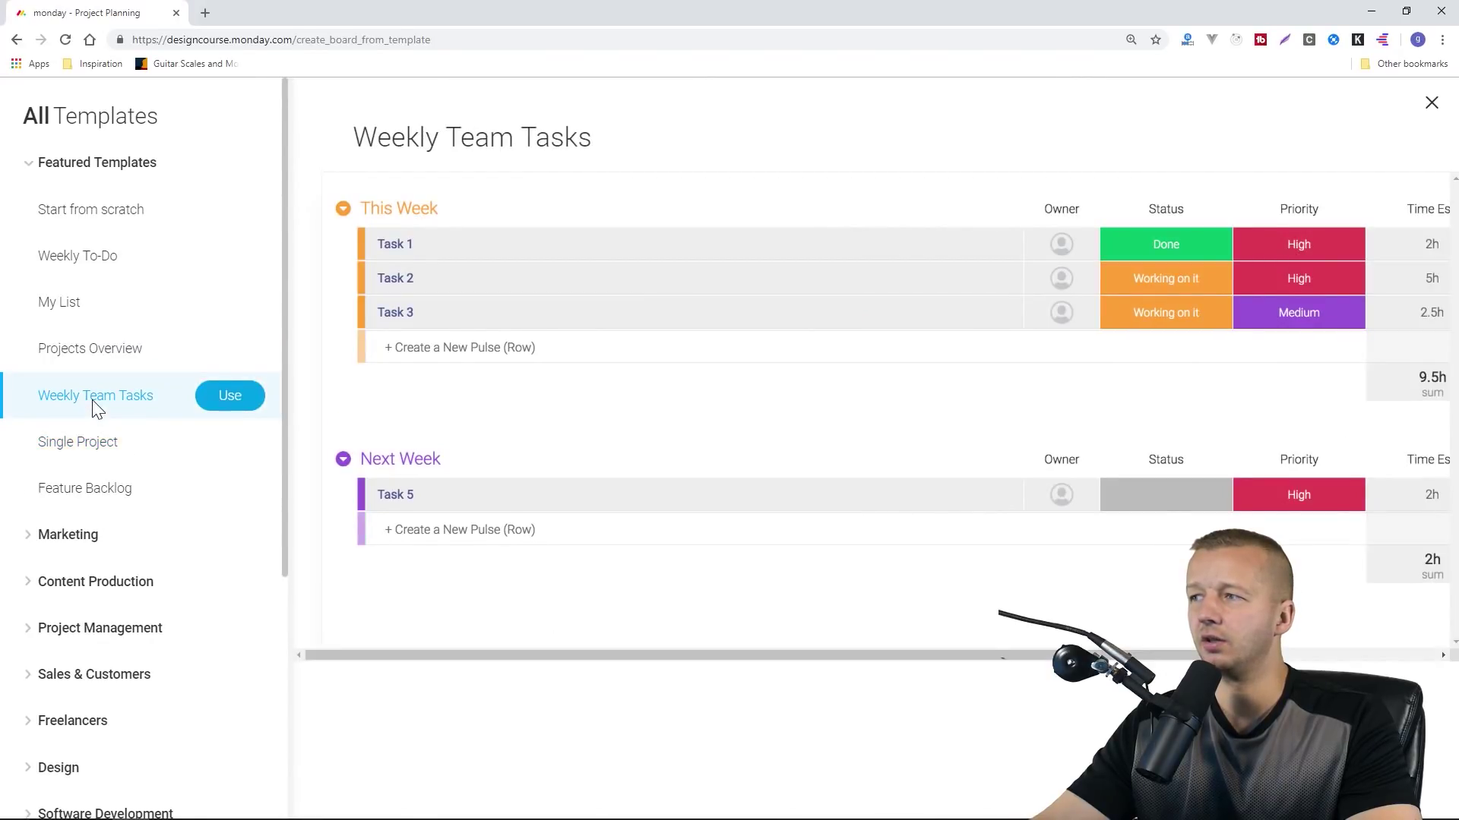
pyautogui.click(106, 357)
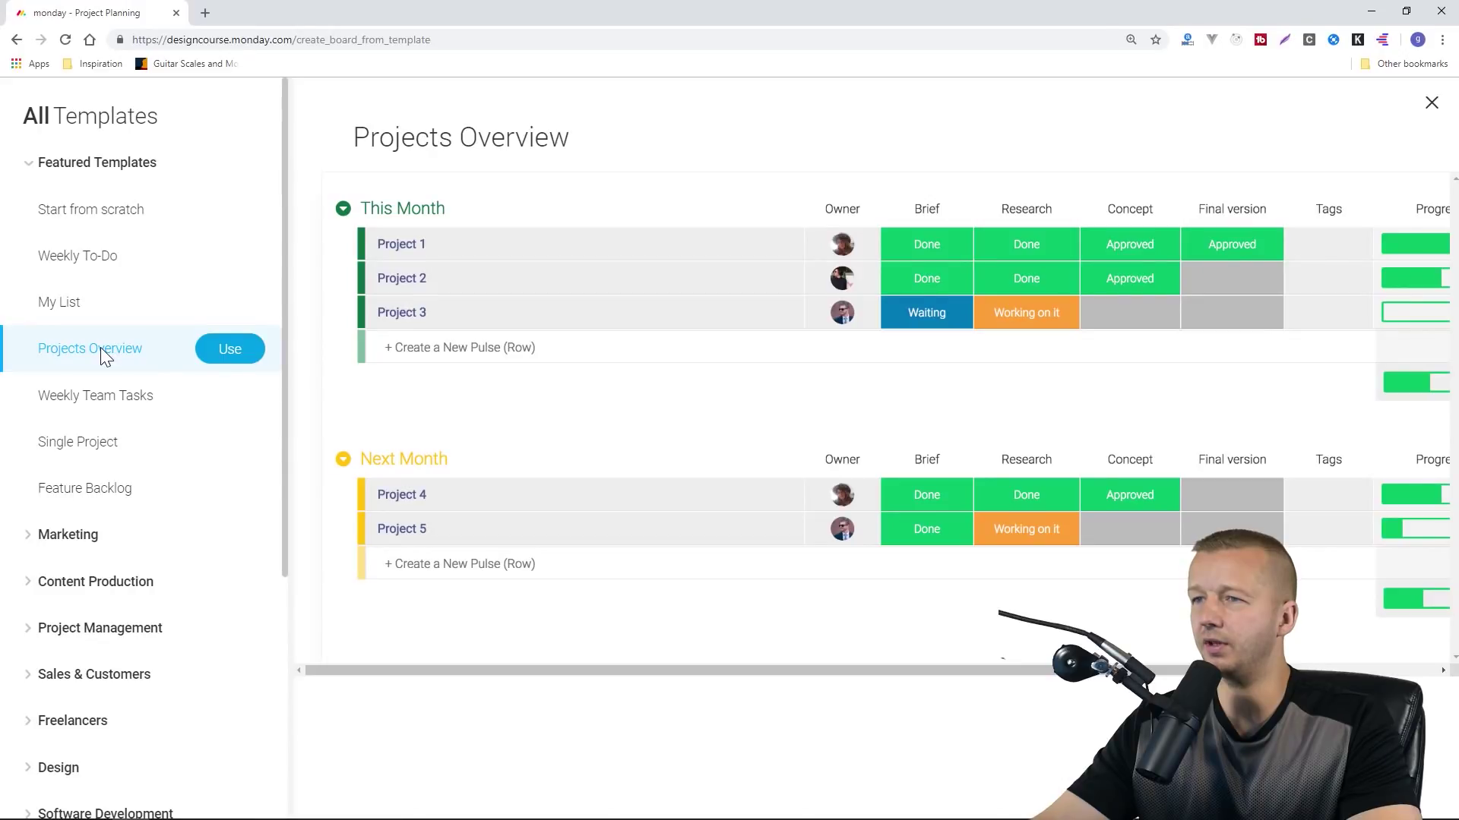
pyautogui.click(104, 300)
pyautogui.click(122, 254)
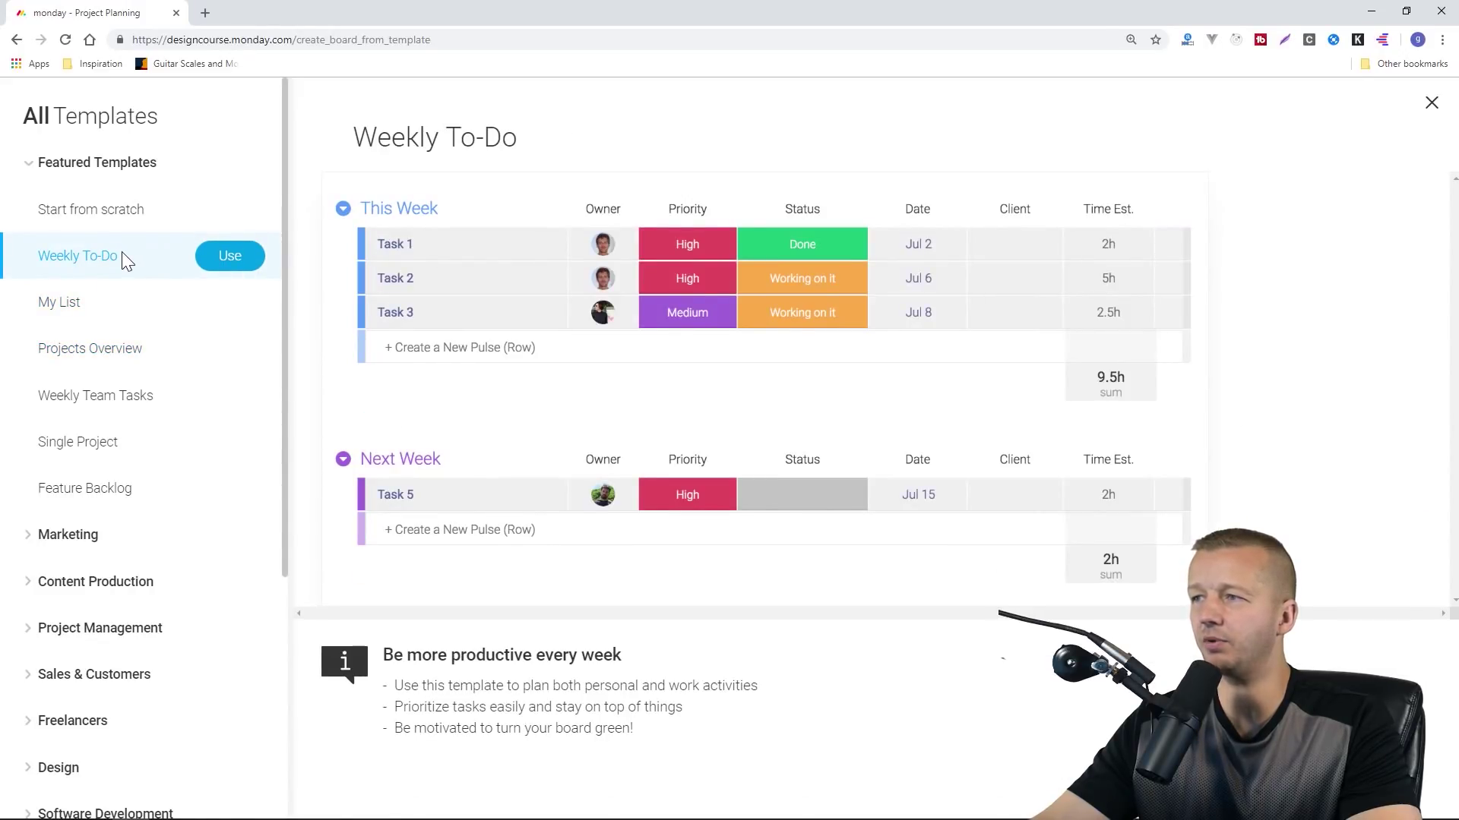
pyautogui.click(106, 303)
pyautogui.click(104, 489)
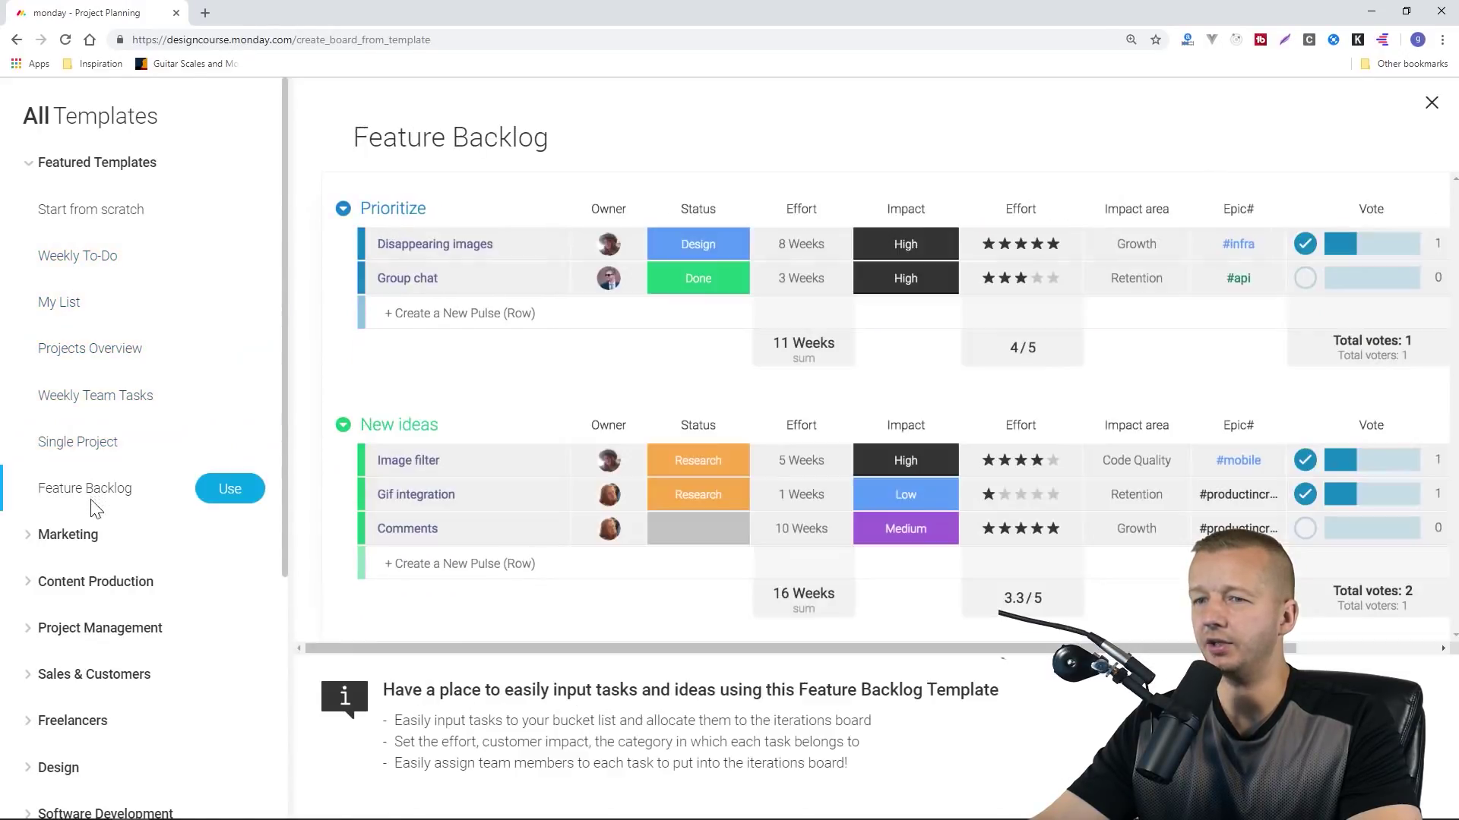
pyautogui.click(72, 540)
# Step: Preview the Campaign Tracking, Projects Overview, A/B Tests and Banner & LP requests templates, finishing on Social media schedule
pyautogui.scroll(-3, 76, 455)
pyautogui.click(84, 338)
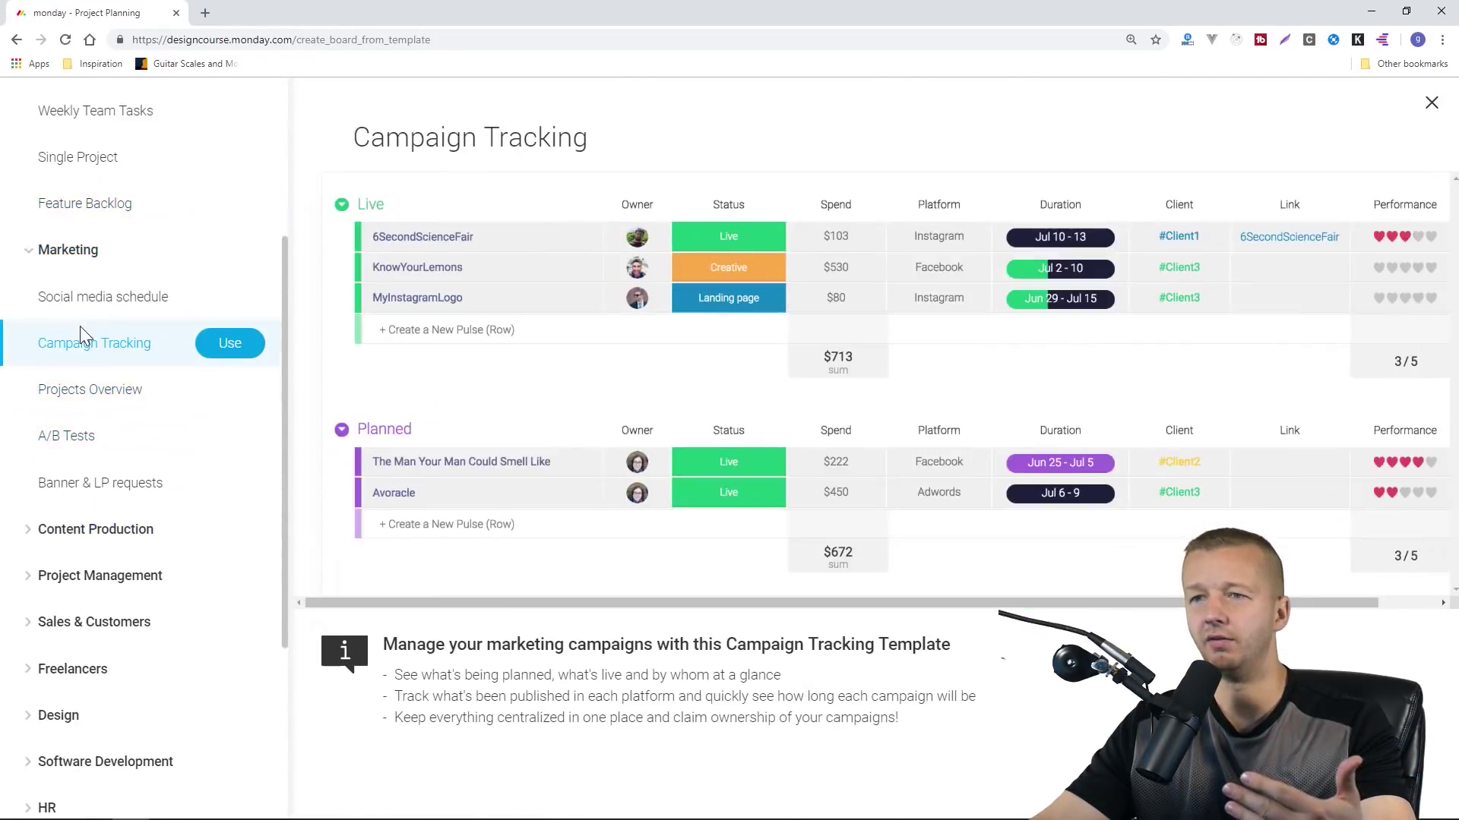
pyautogui.click(87, 313)
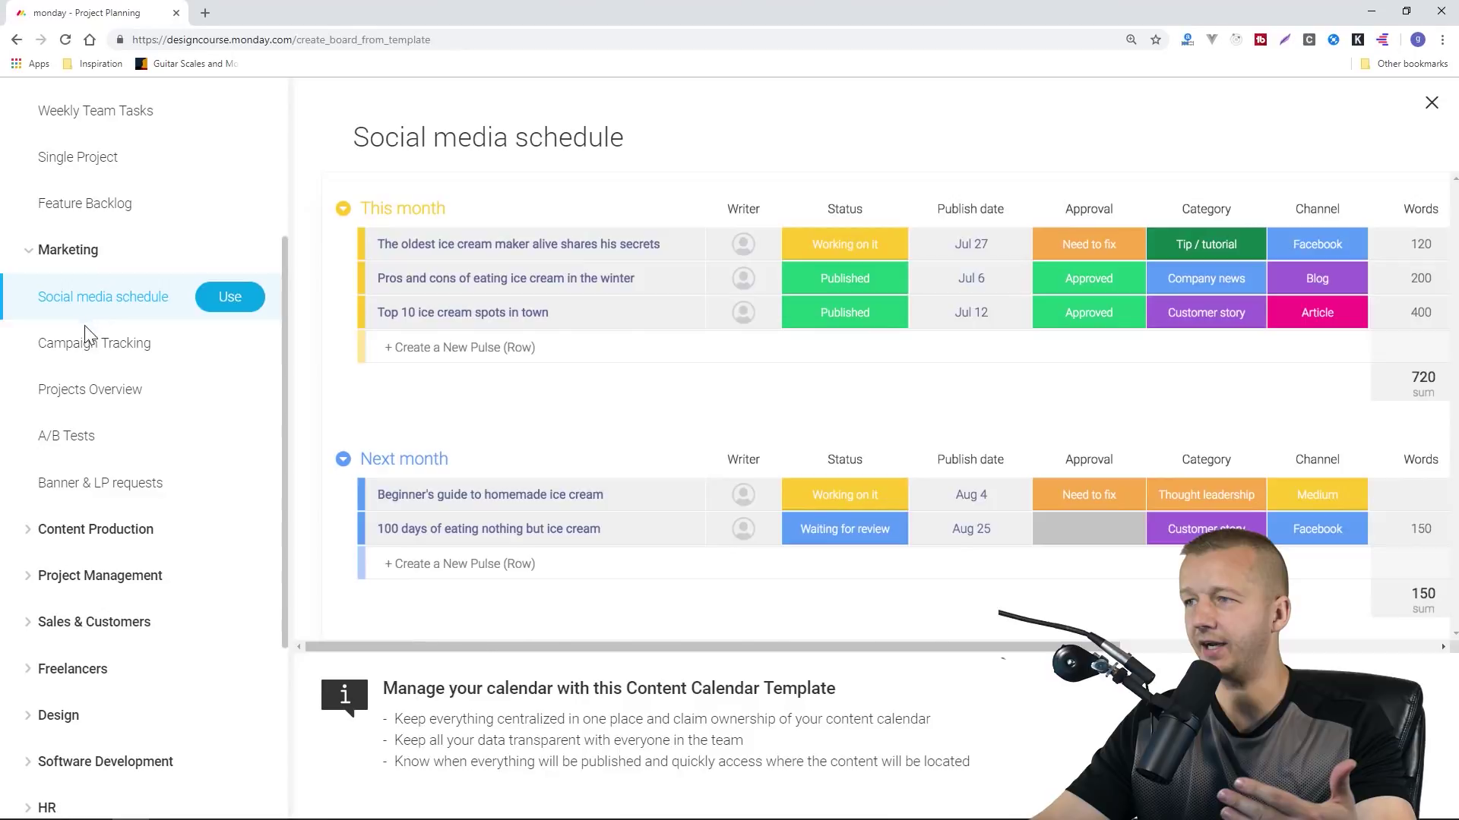
pyautogui.click(85, 346)
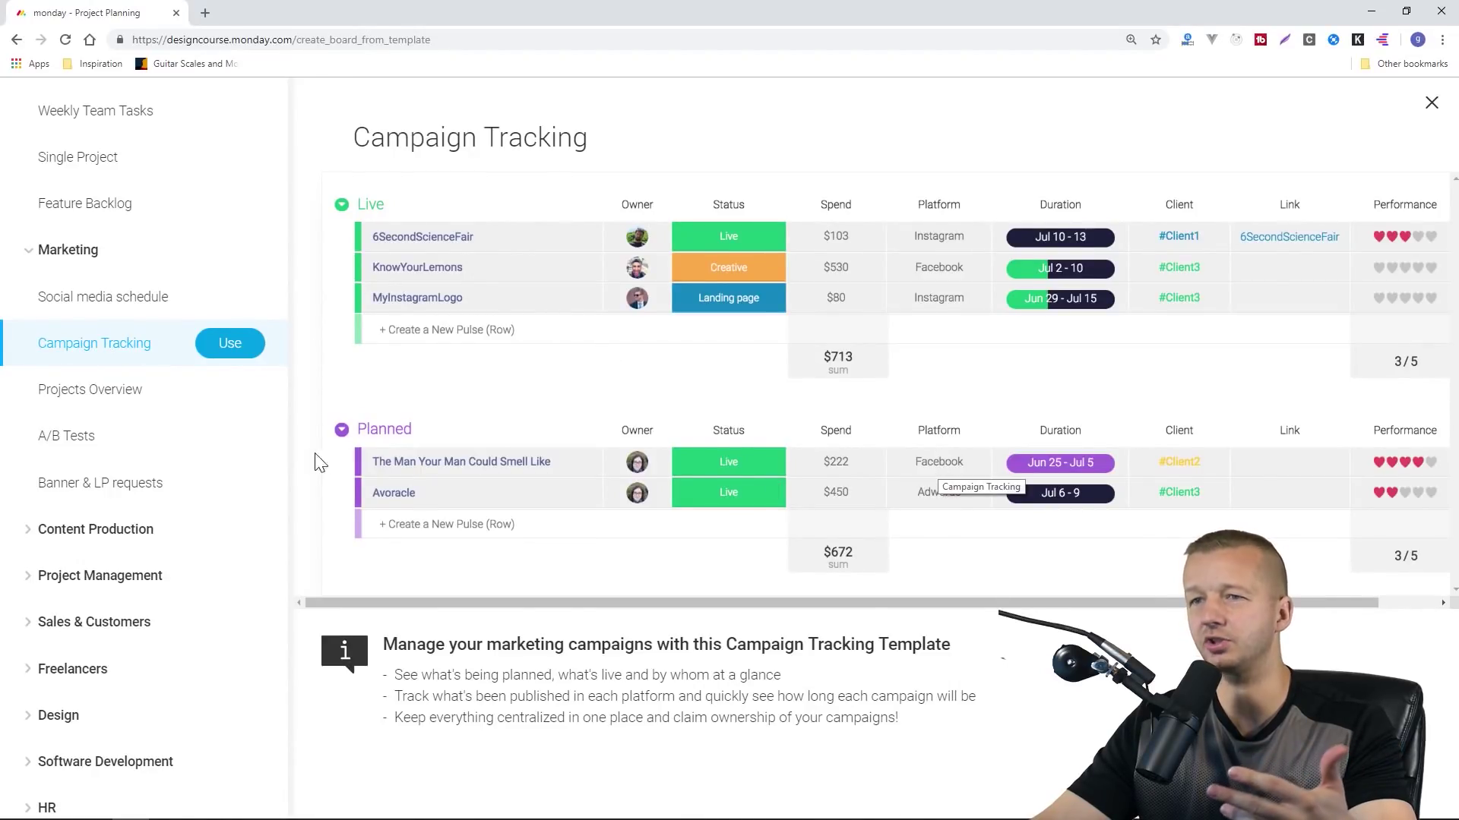
pyautogui.click(112, 403)
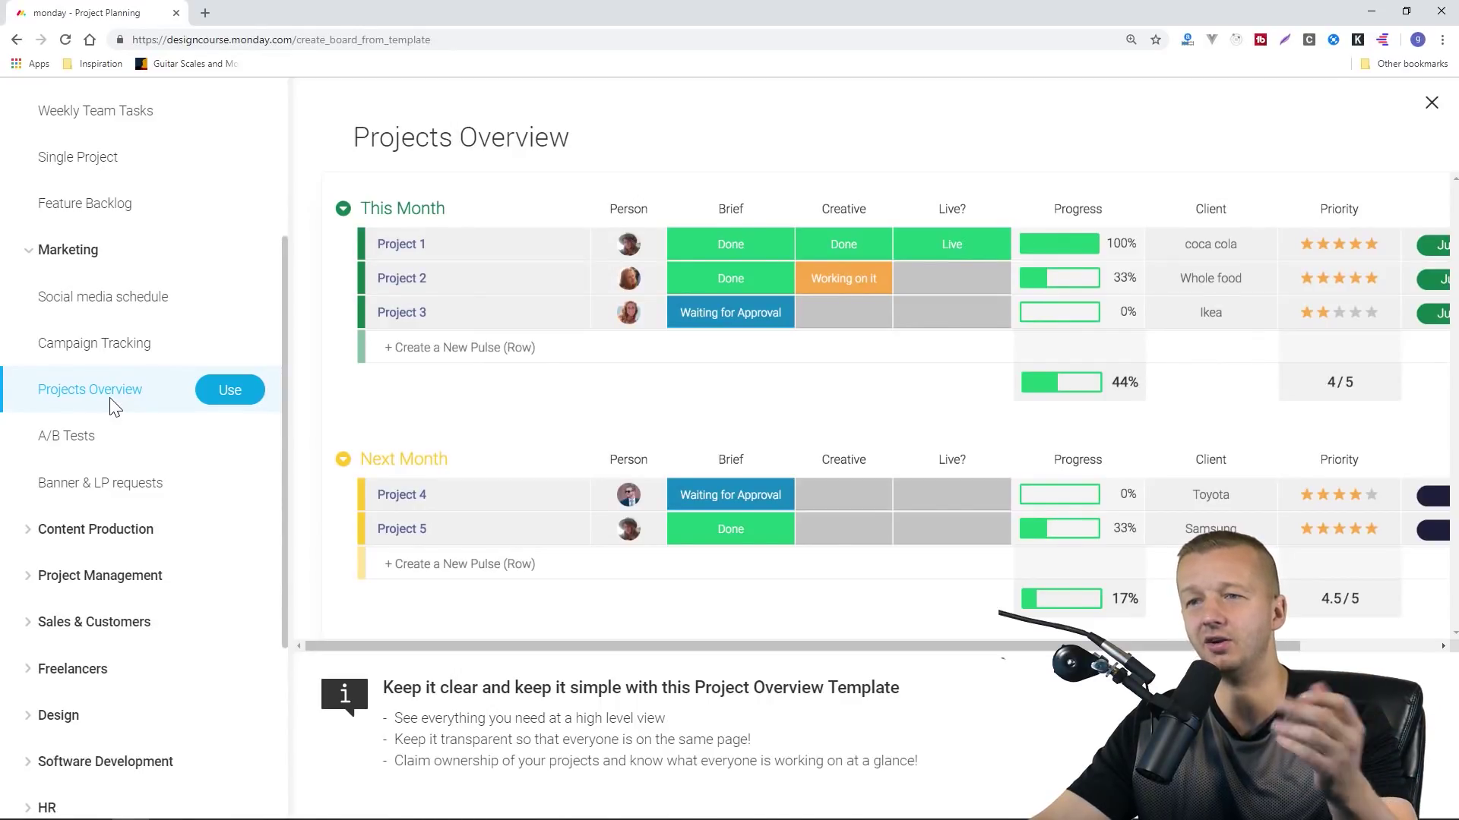
pyautogui.click(99, 441)
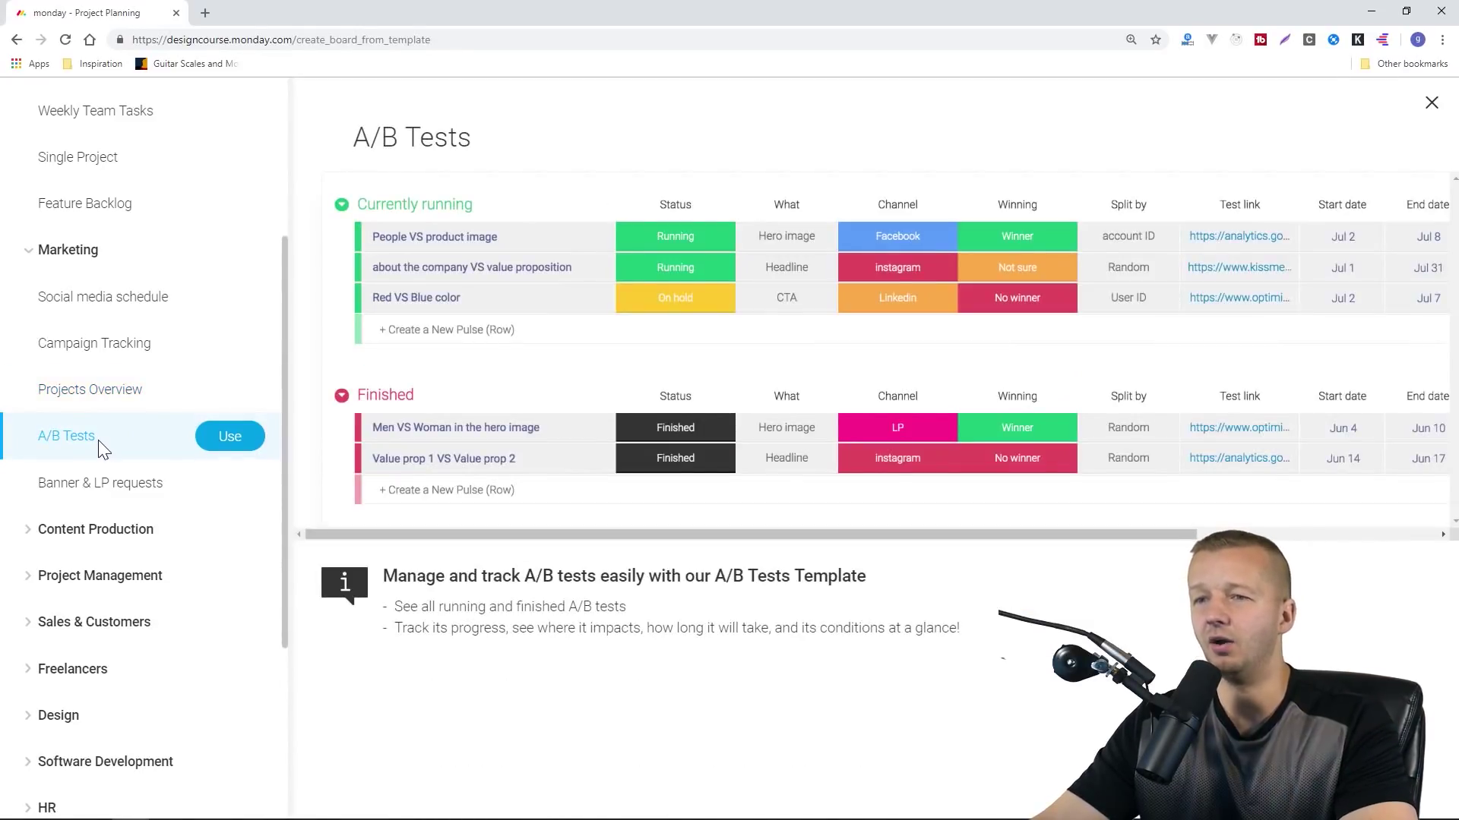
pyautogui.click(100, 485)
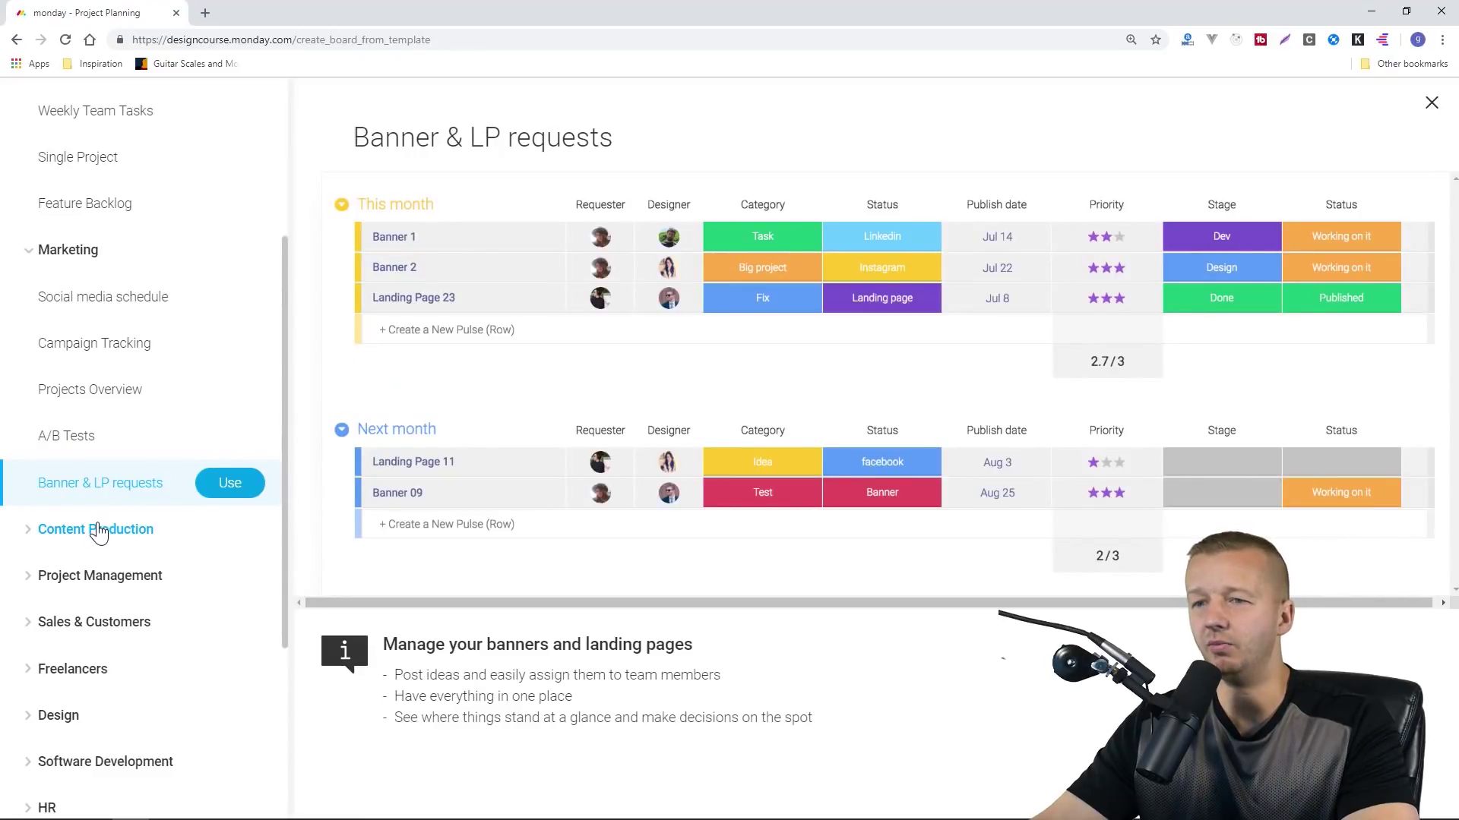
pyautogui.click(103, 296)
pyautogui.click(83, 255)
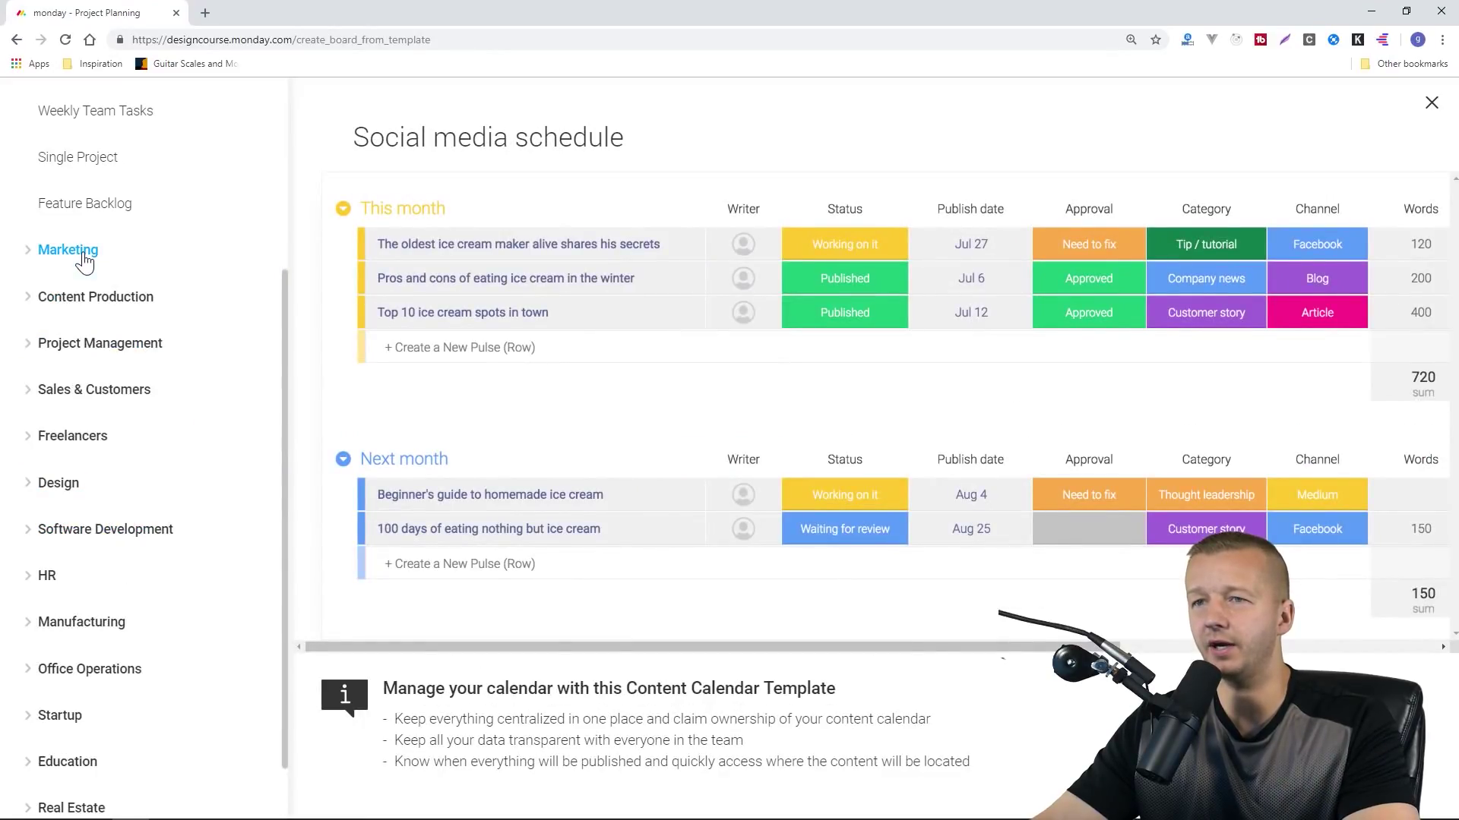
pyautogui.click(76, 303)
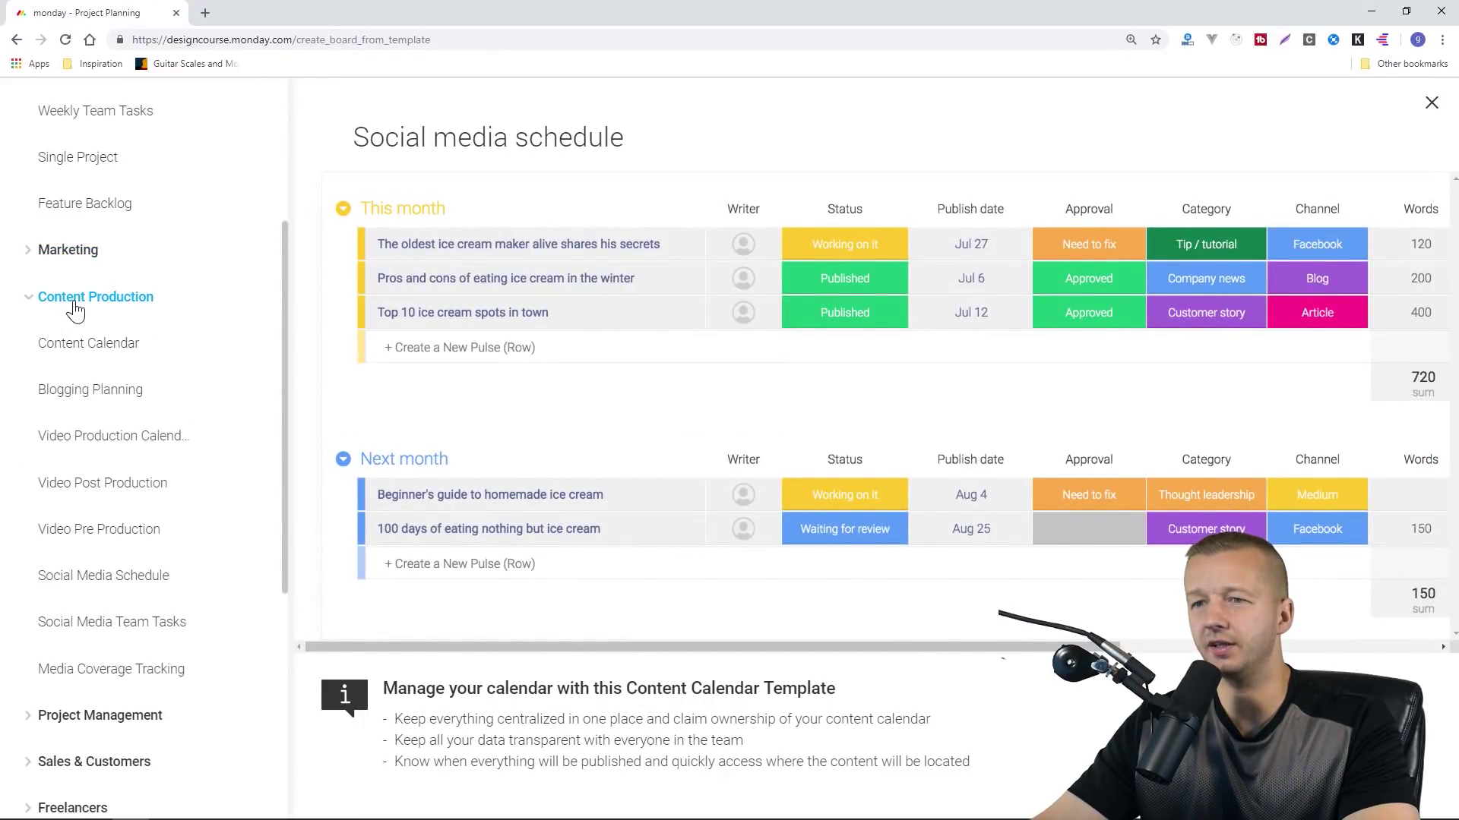
pyautogui.click(76, 346)
pyautogui.click(76, 440)
pyautogui.click(83, 540)
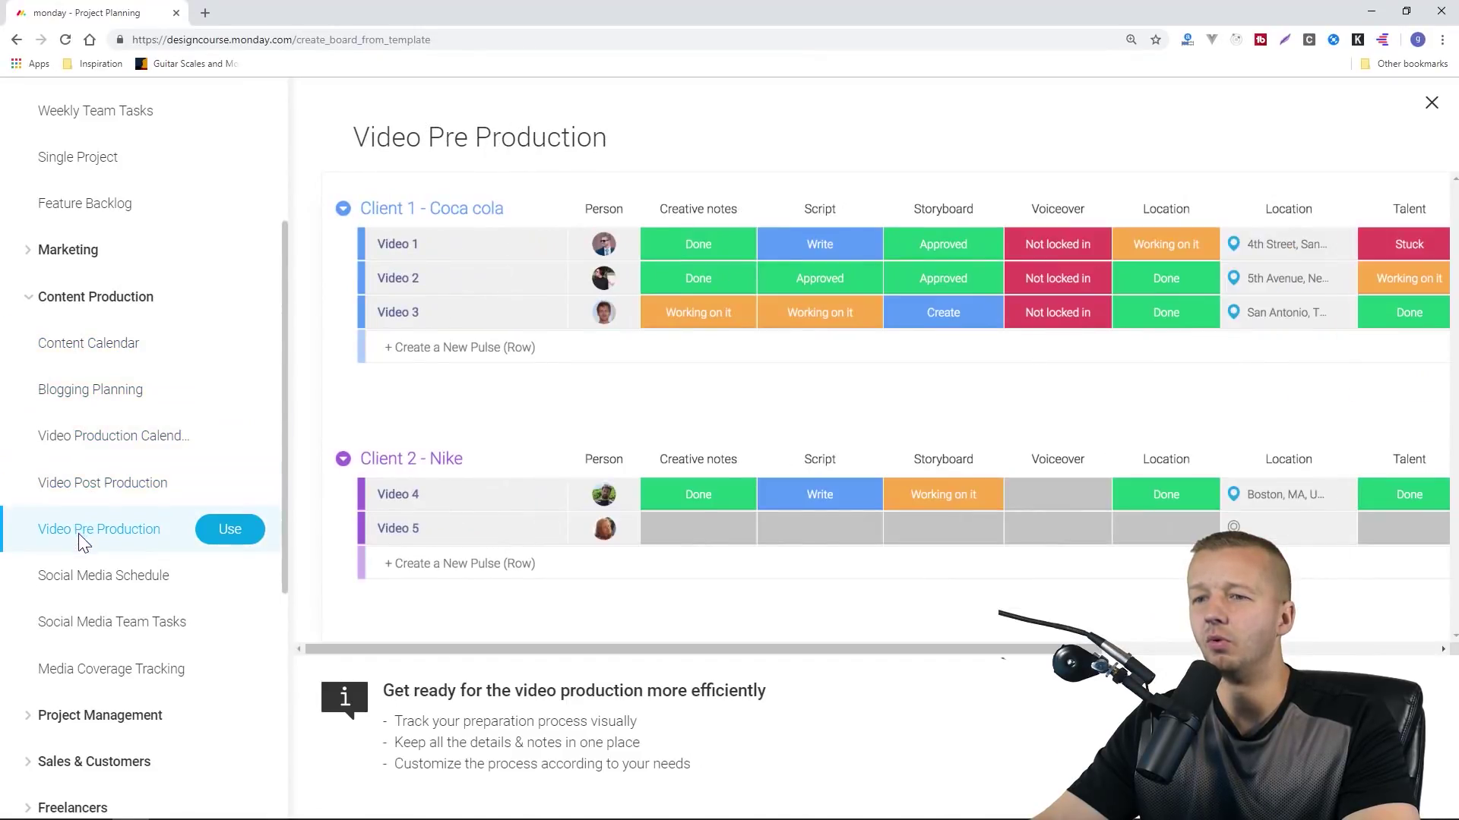
pyautogui.click(95, 494)
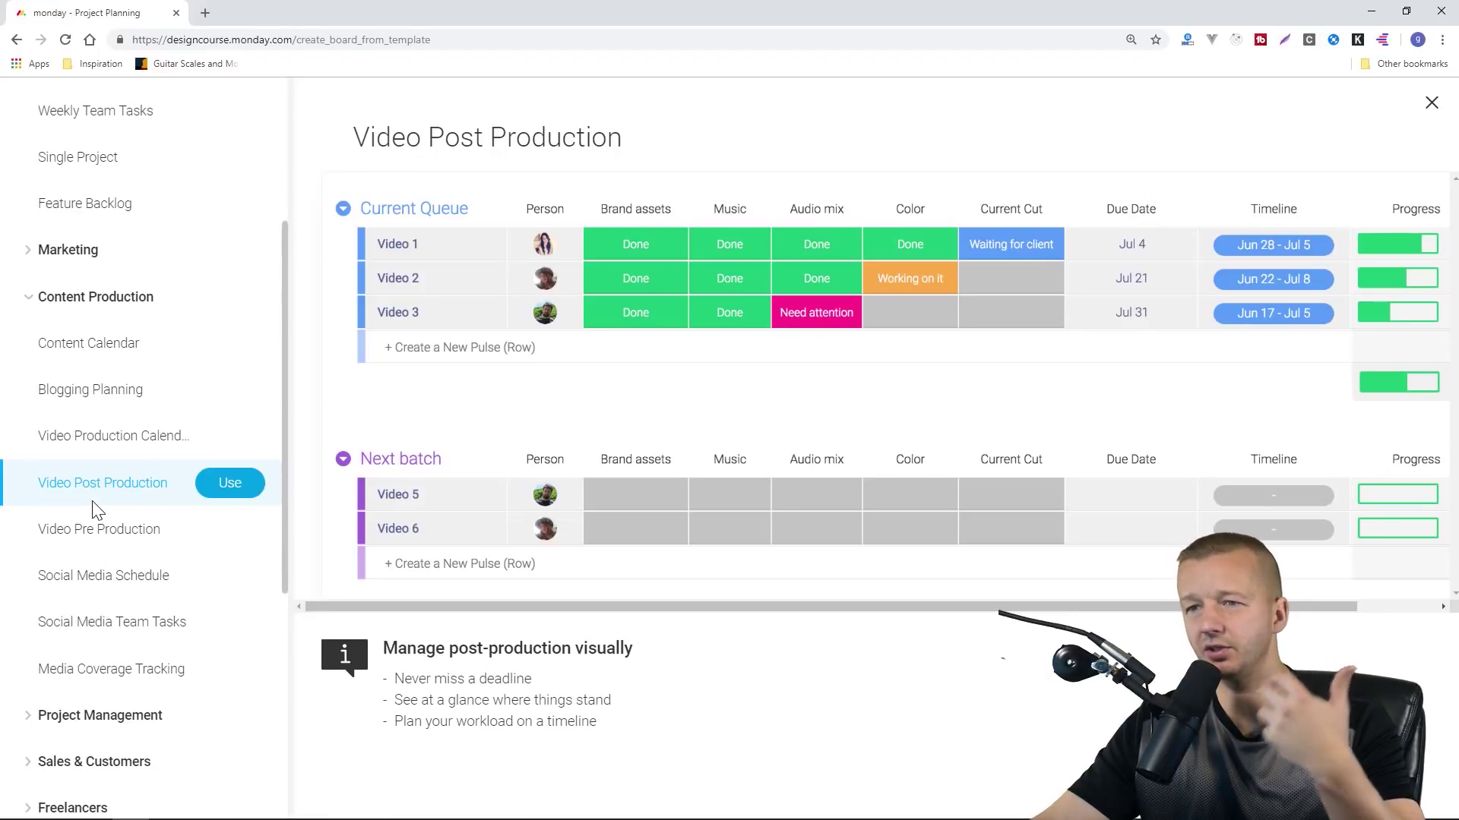
pyautogui.click(89, 372)
pyautogui.click(85, 348)
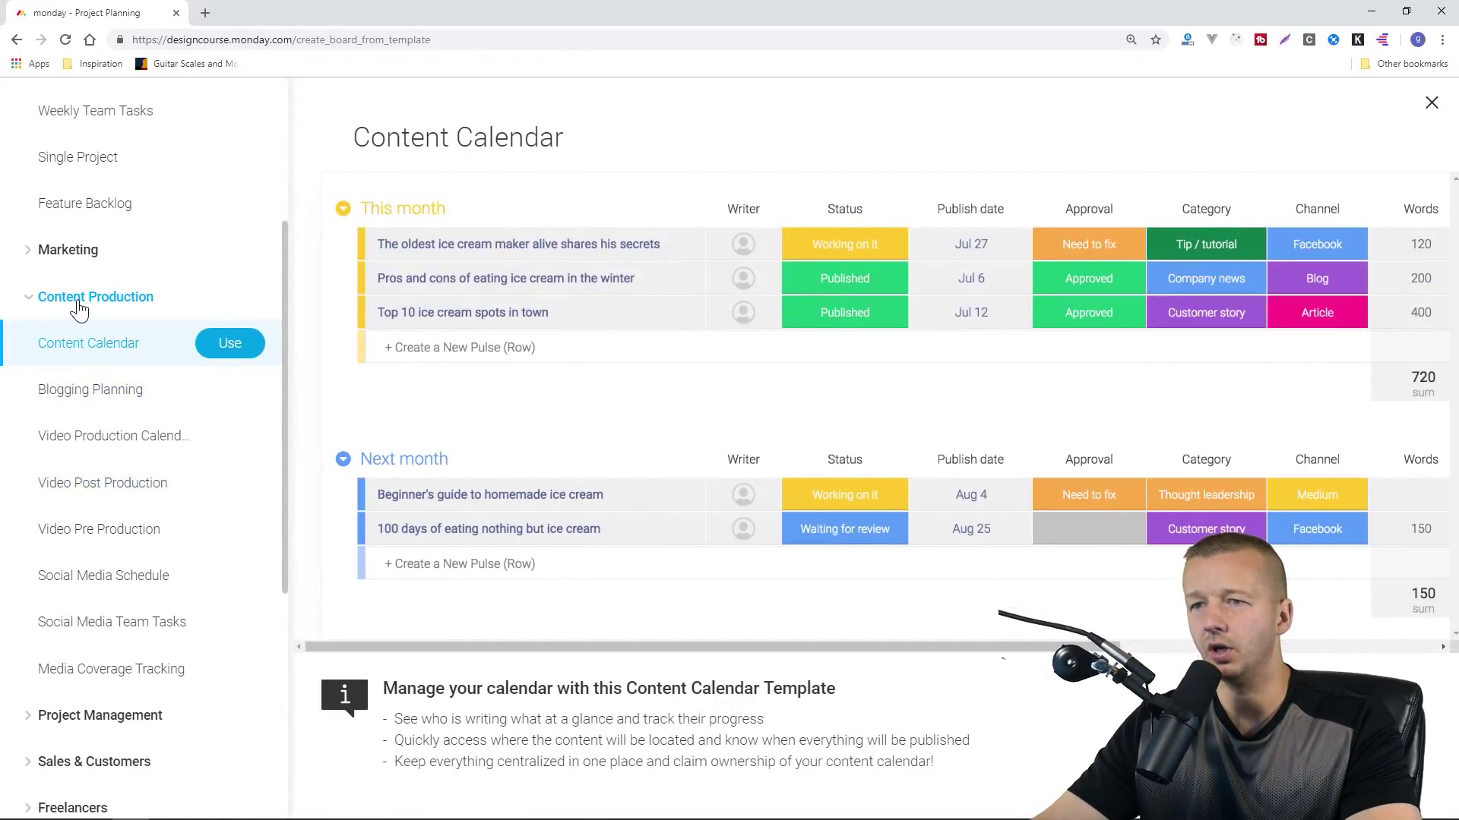
pyautogui.click(87, 386)
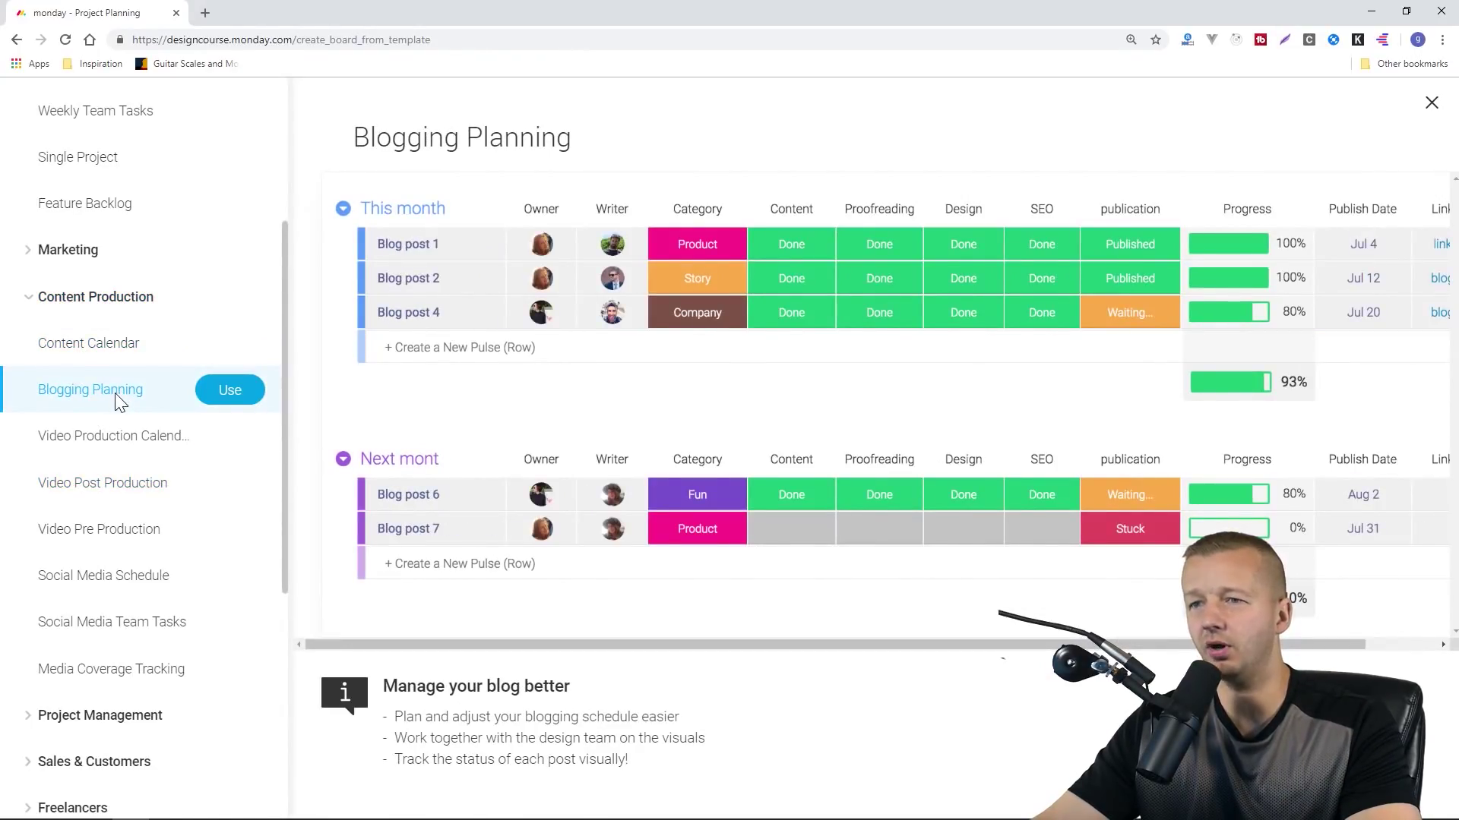
pyautogui.click(89, 343)
pyautogui.click(98, 298)
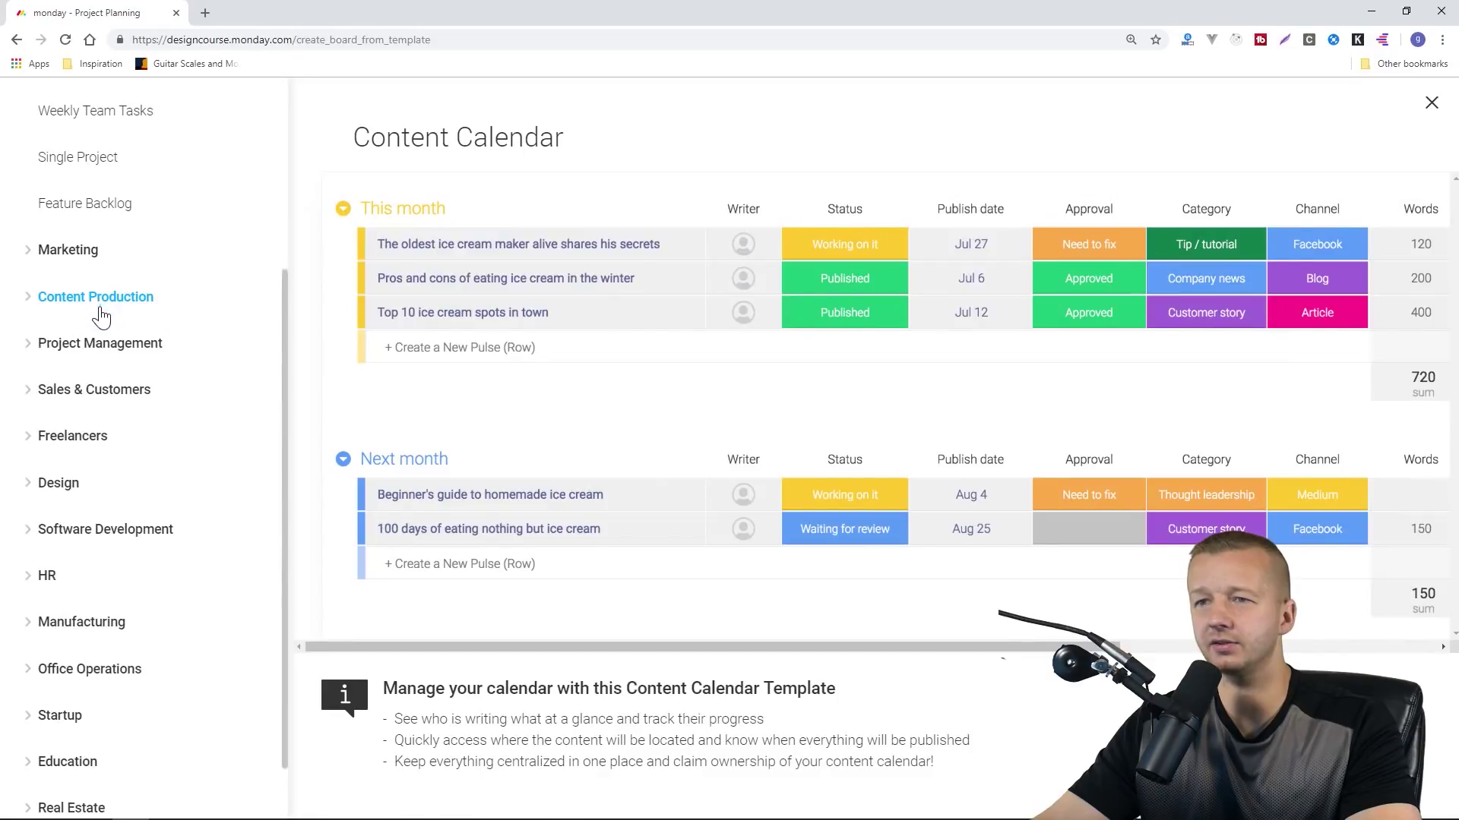
pyautogui.click(76, 441)
pyautogui.click(81, 496)
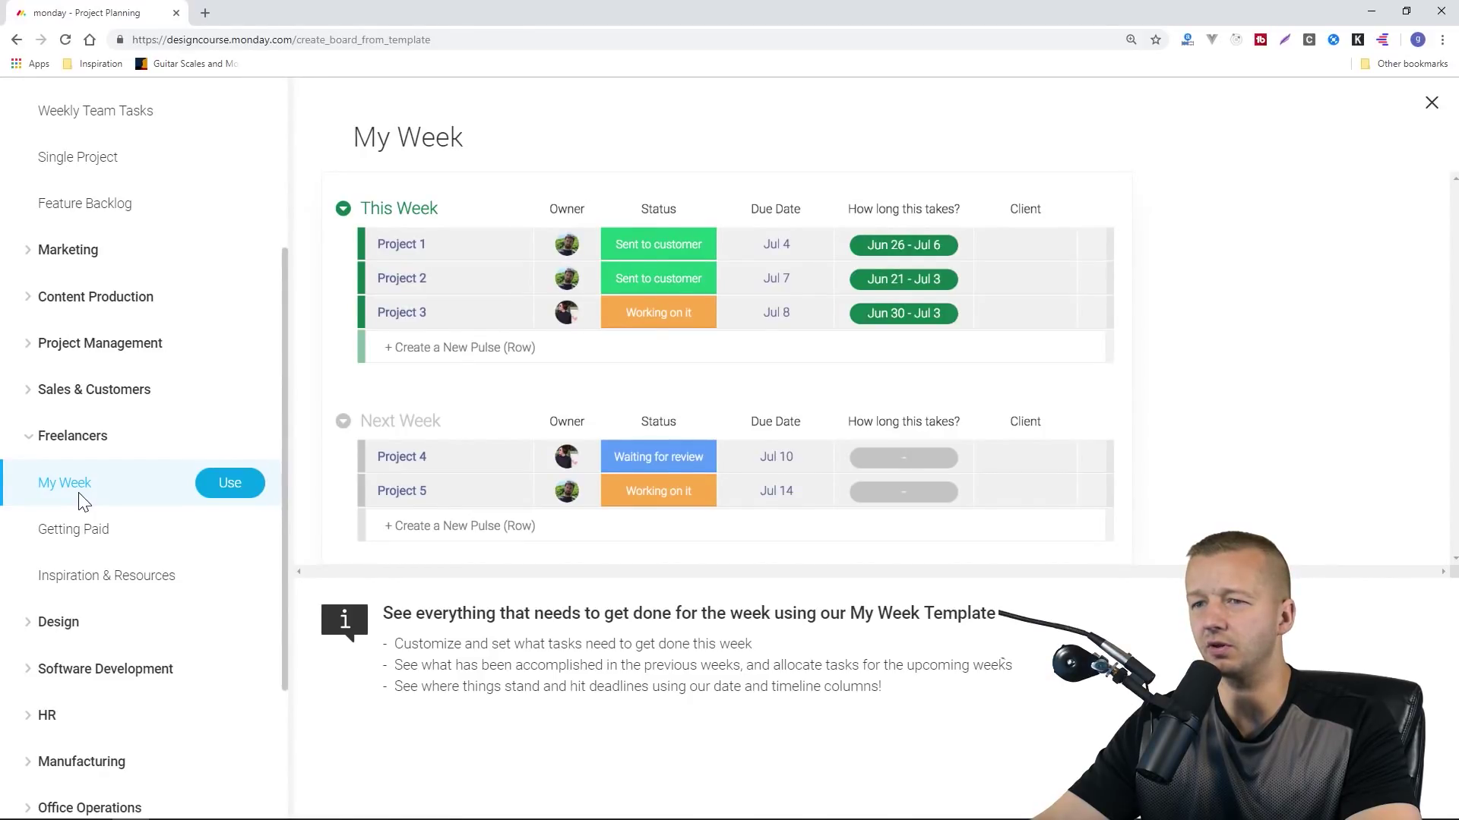
pyautogui.click(81, 530)
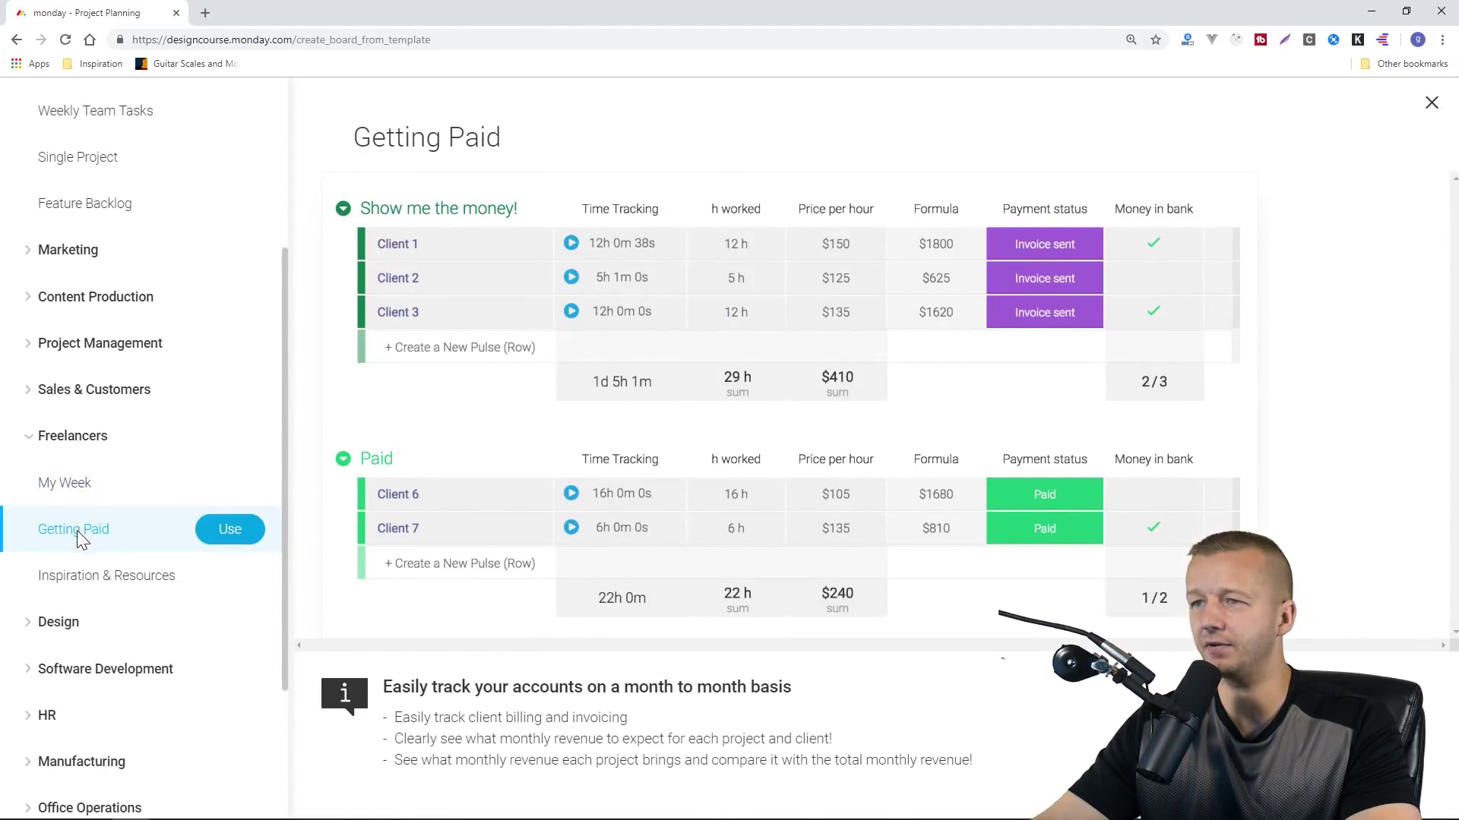
pyautogui.click(79, 568)
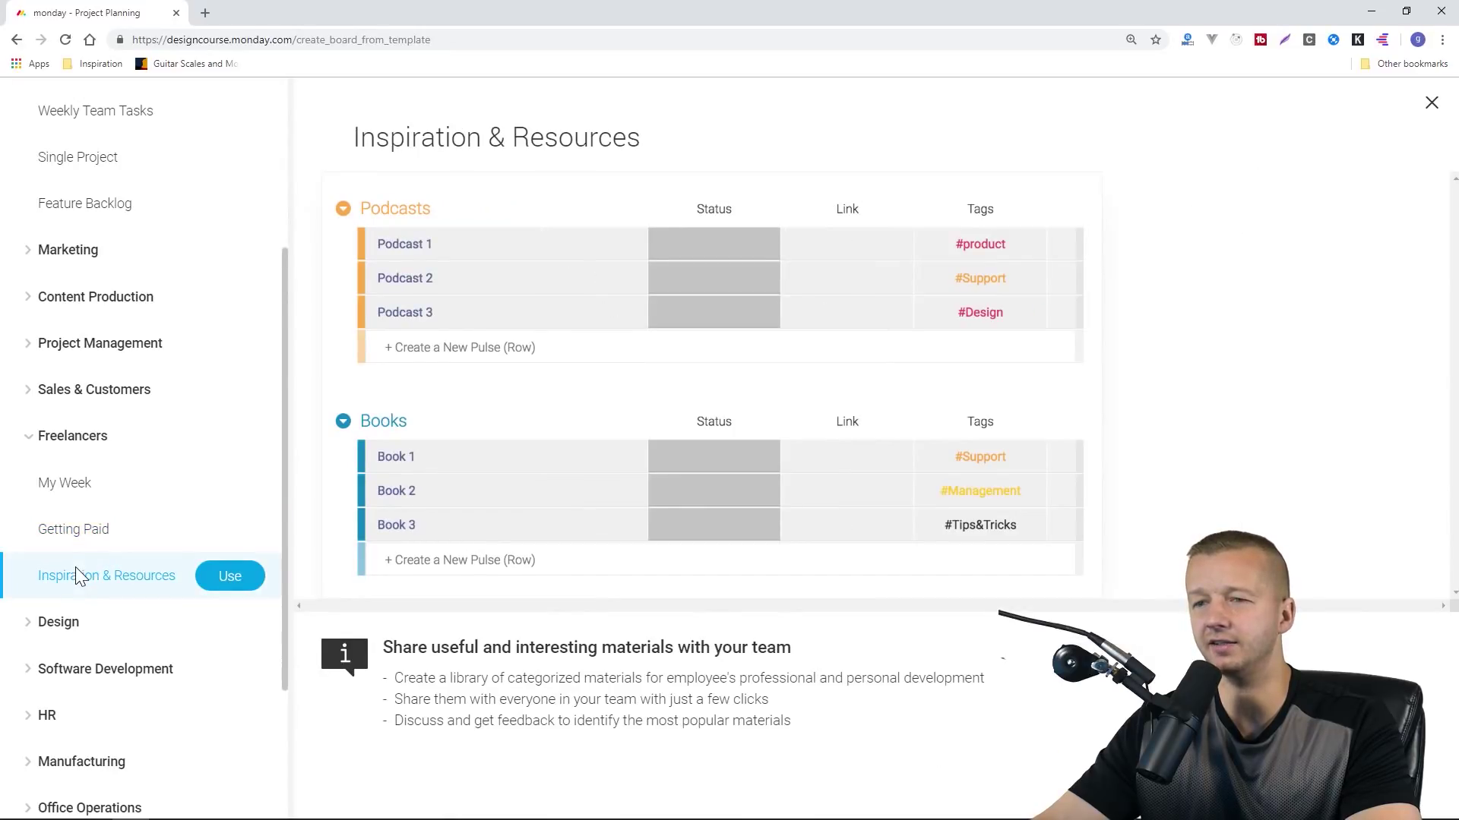
pyautogui.scroll(-3, 91, 613)
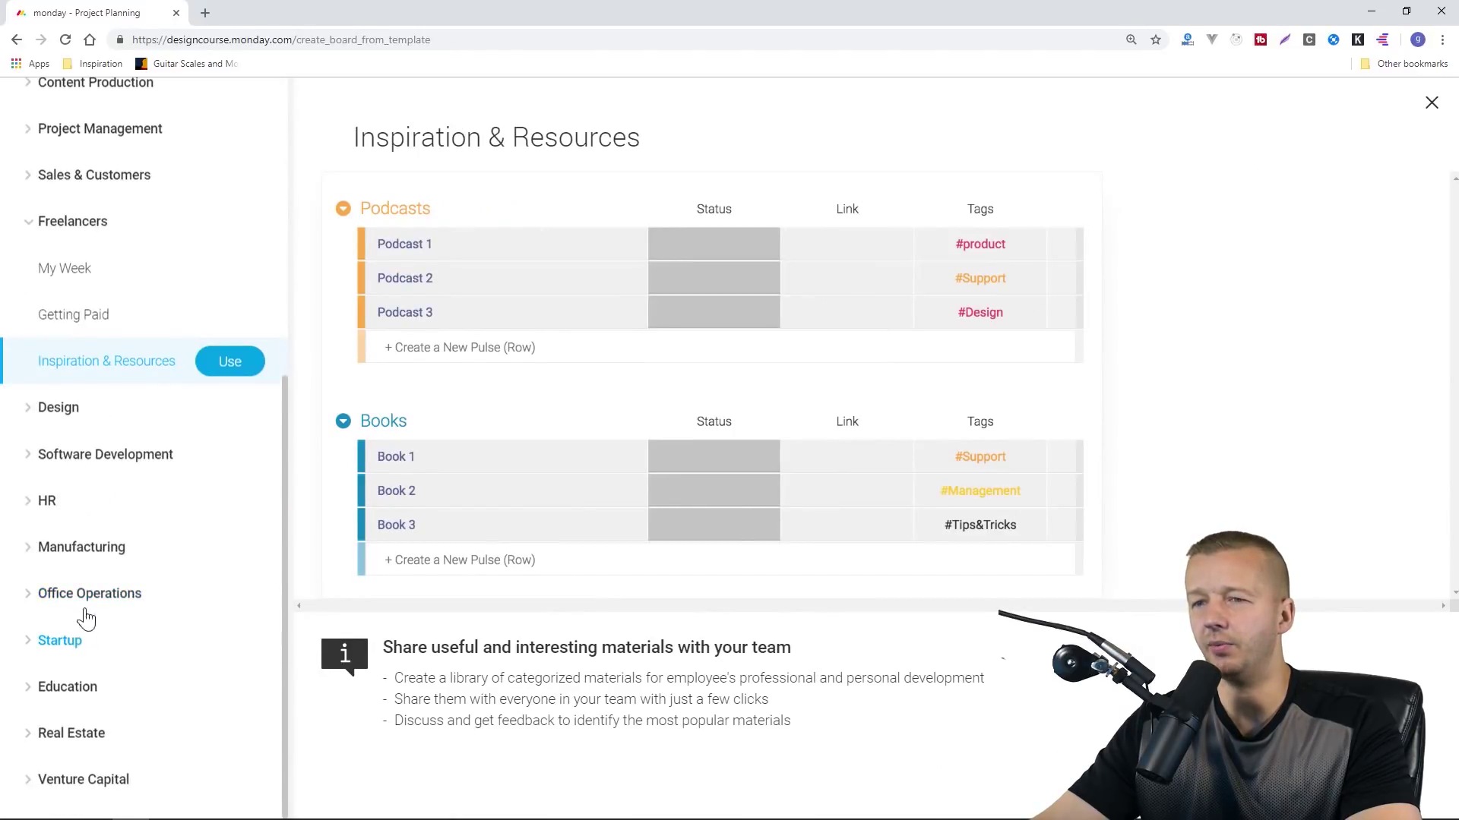
pyautogui.click(71, 410)
pyautogui.click(72, 408)
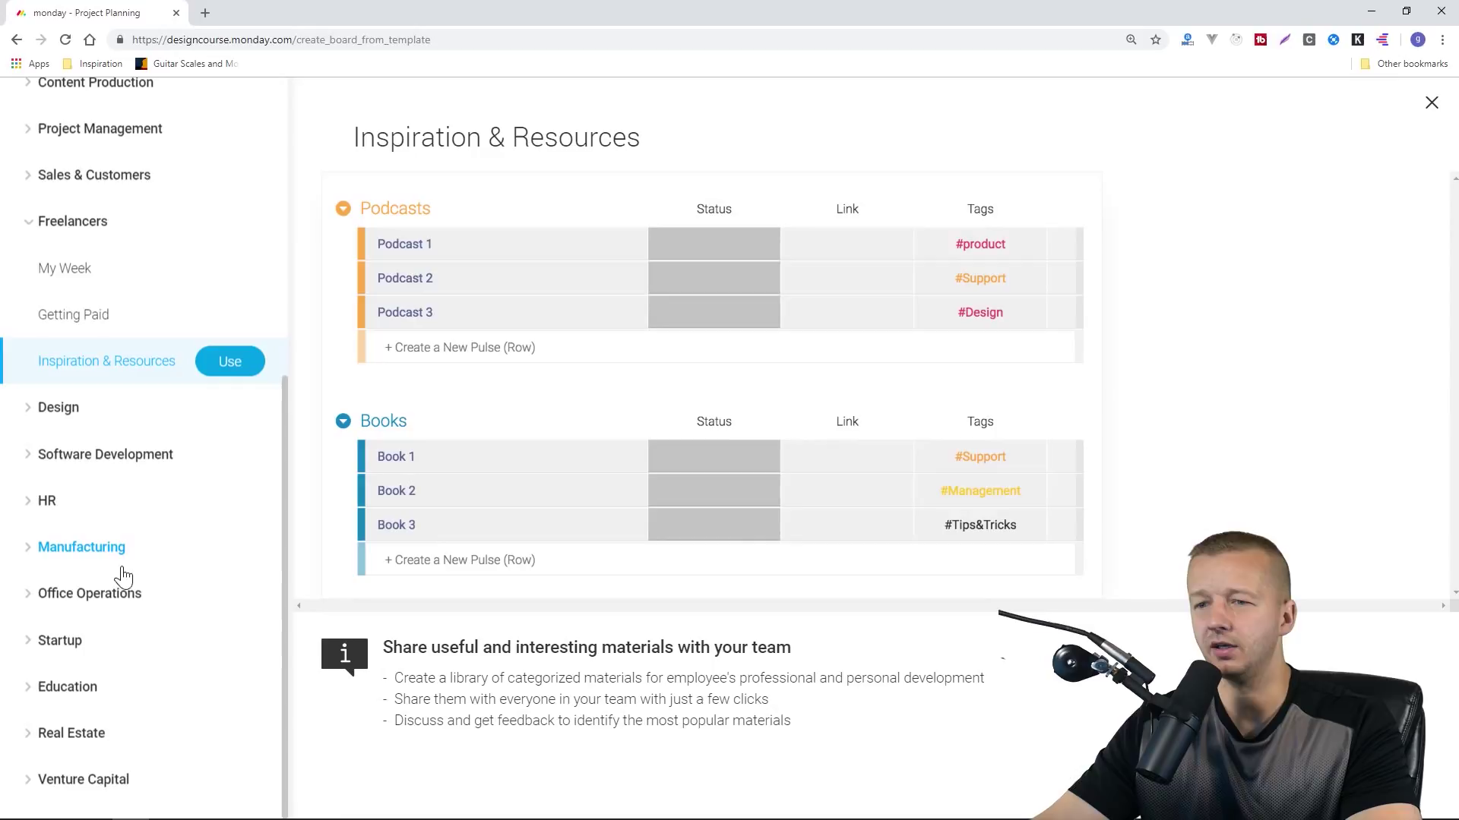
pyautogui.scroll(6, 124, 592)
pyautogui.click(47, 200)
pyautogui.click(46, 166)
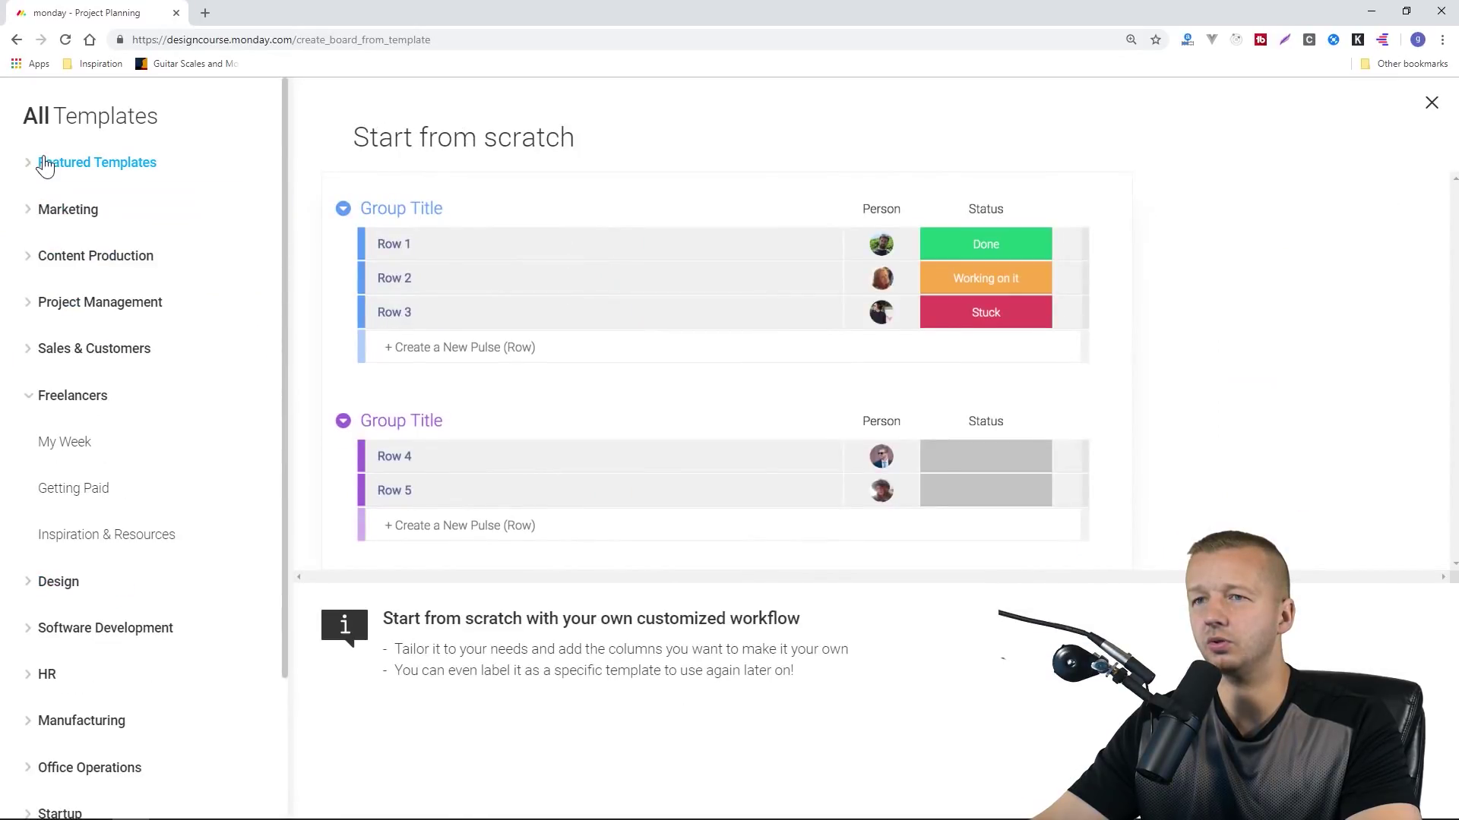
pyautogui.click(41, 439)
pyautogui.click(118, 396)
pyautogui.scroll(-1, 126, 528)
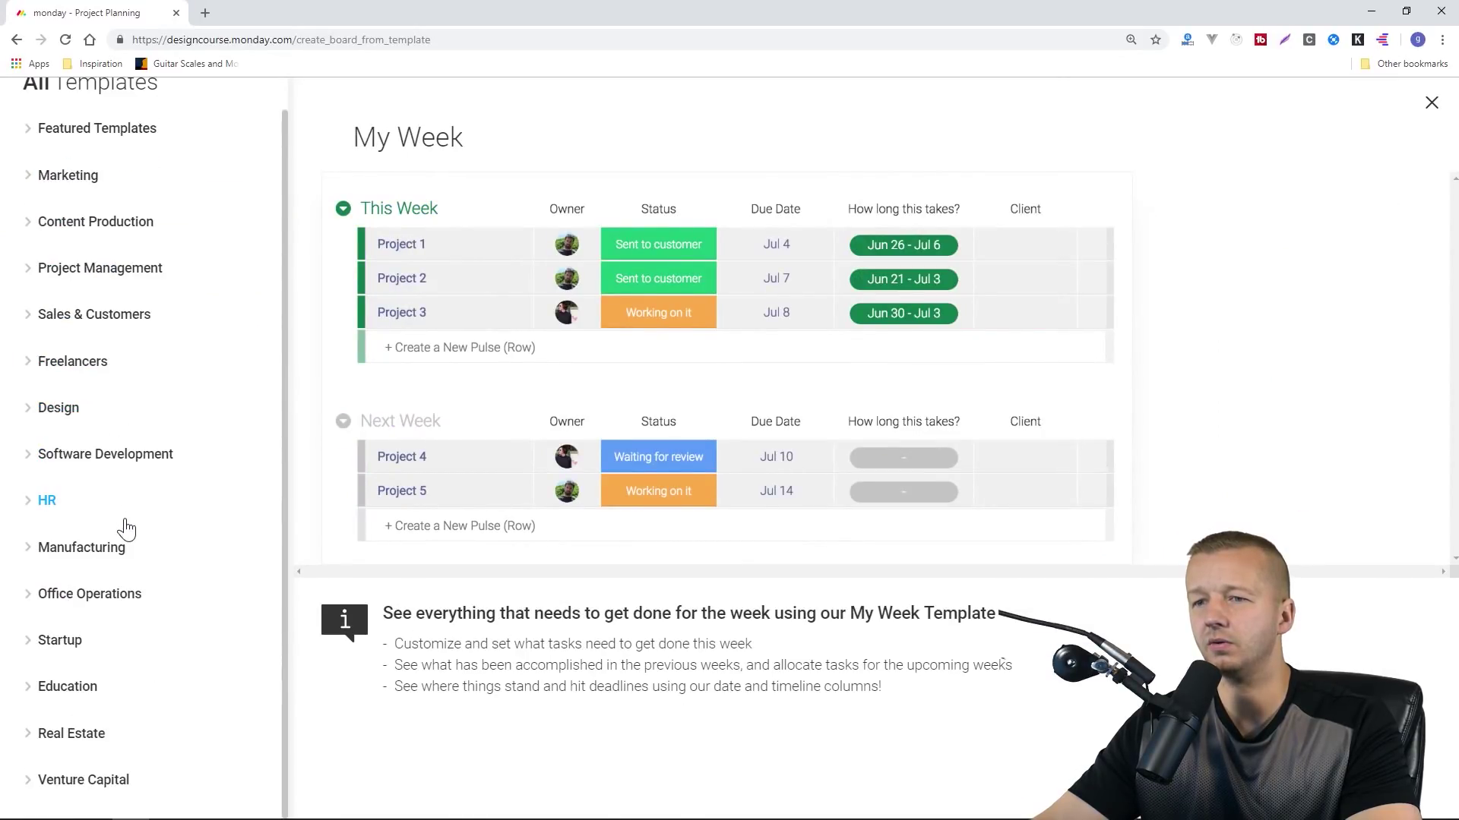
pyautogui.scroll(1, 126, 528)
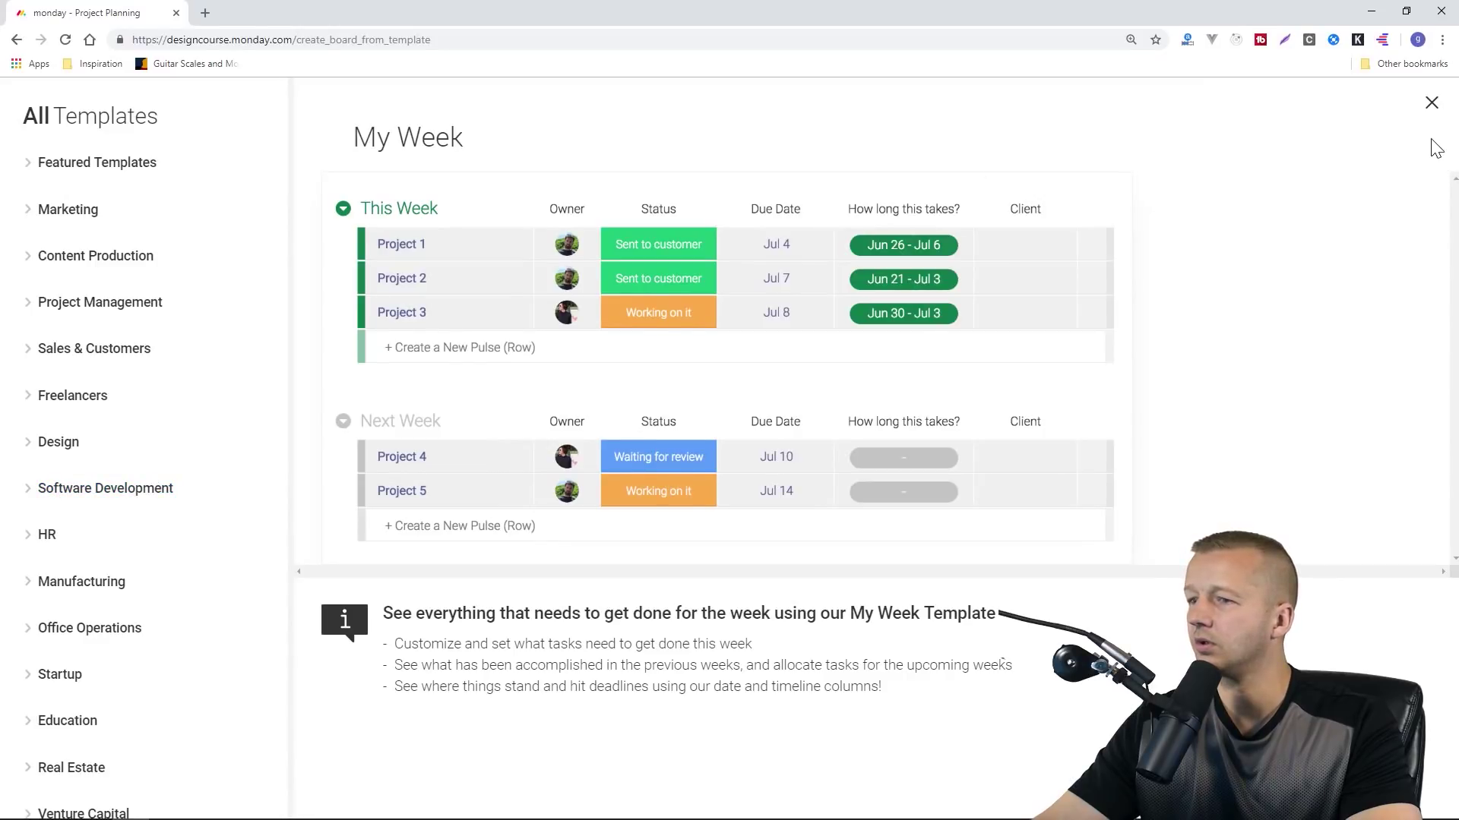
# Step: Close the template gallery and delete the Done group from the Project Planning board
pyautogui.click(1429, 102)
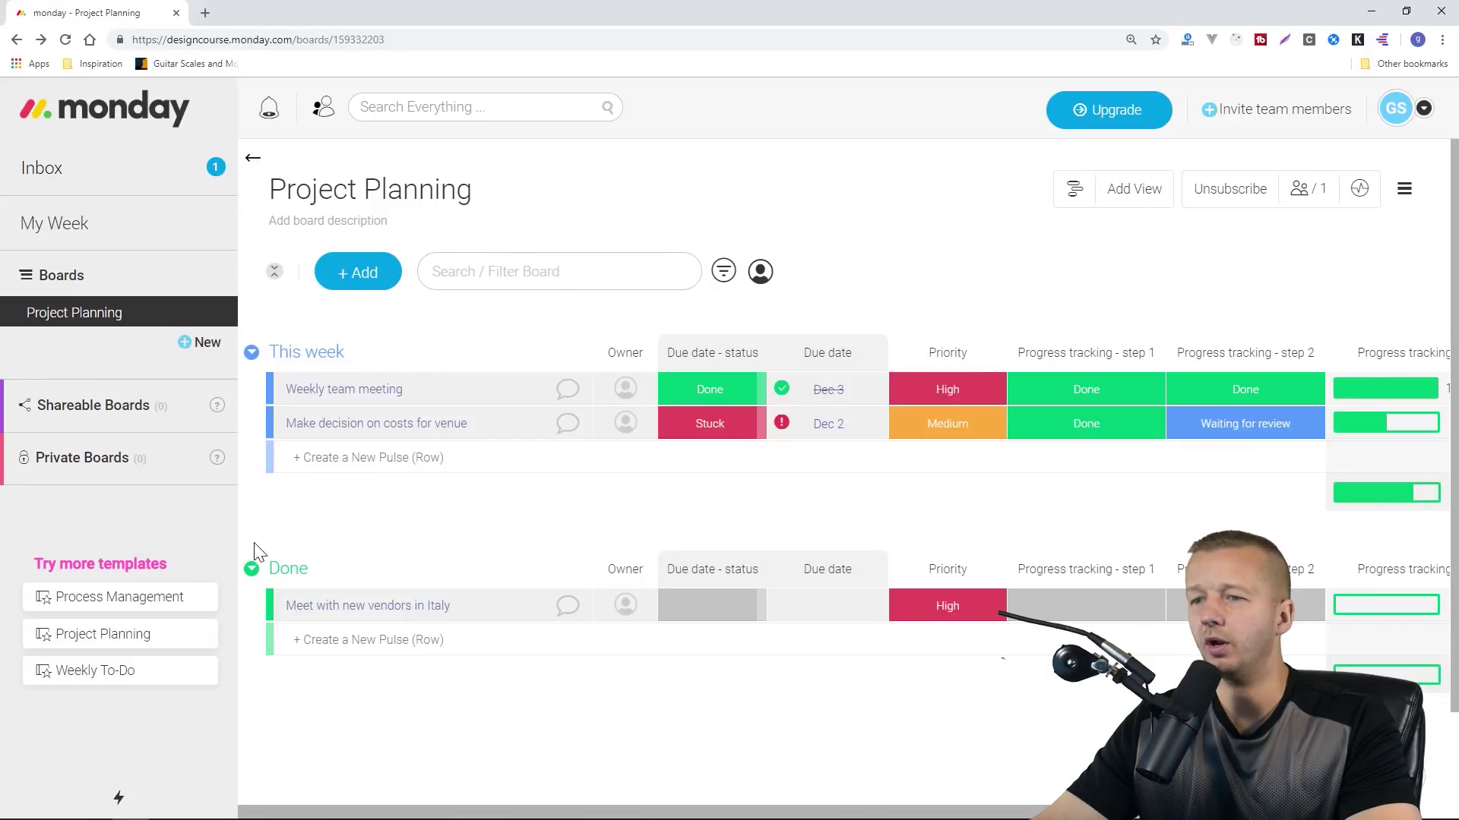
pyautogui.click(252, 569)
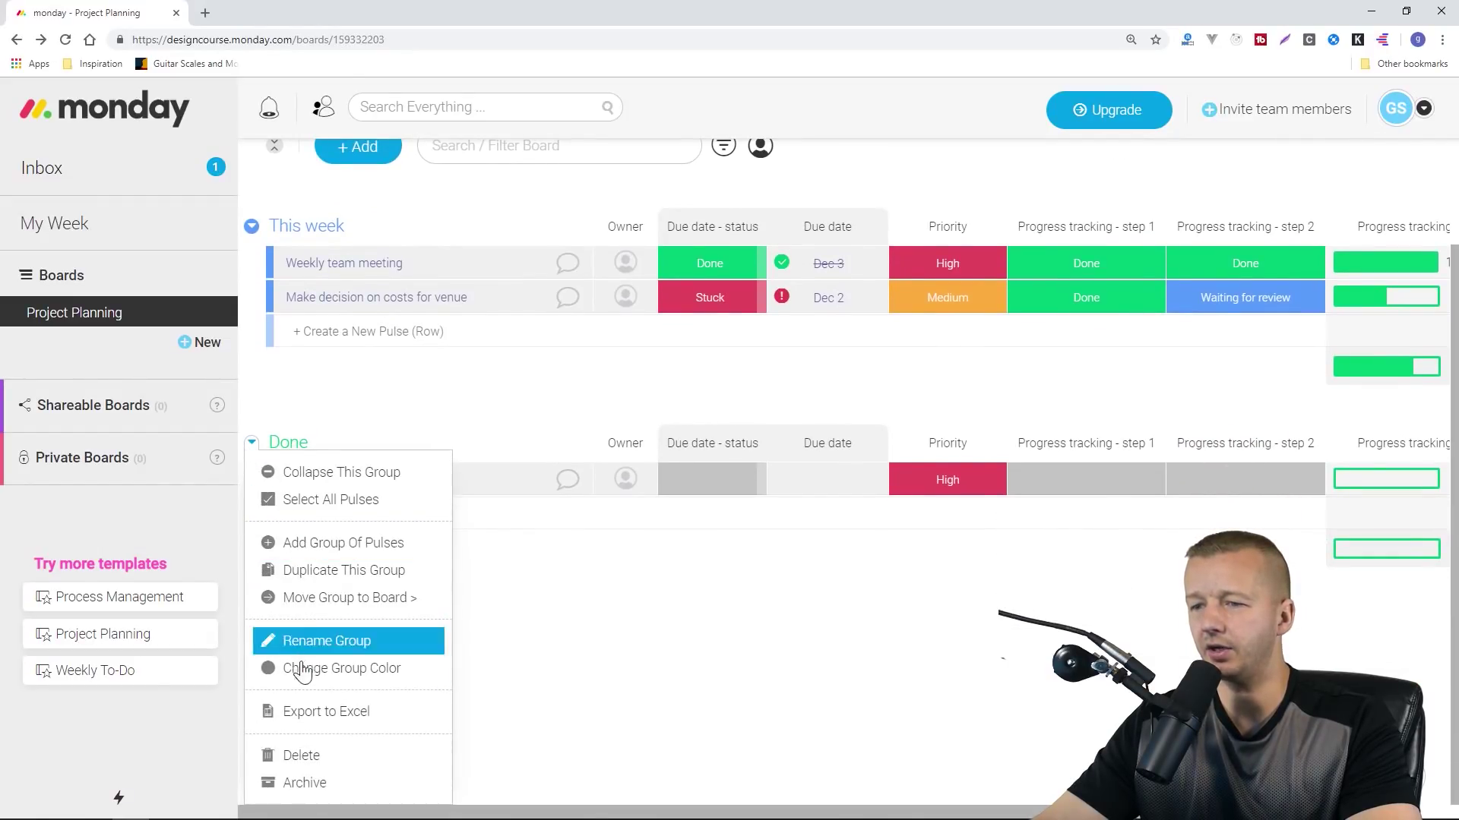
pyautogui.click(309, 760)
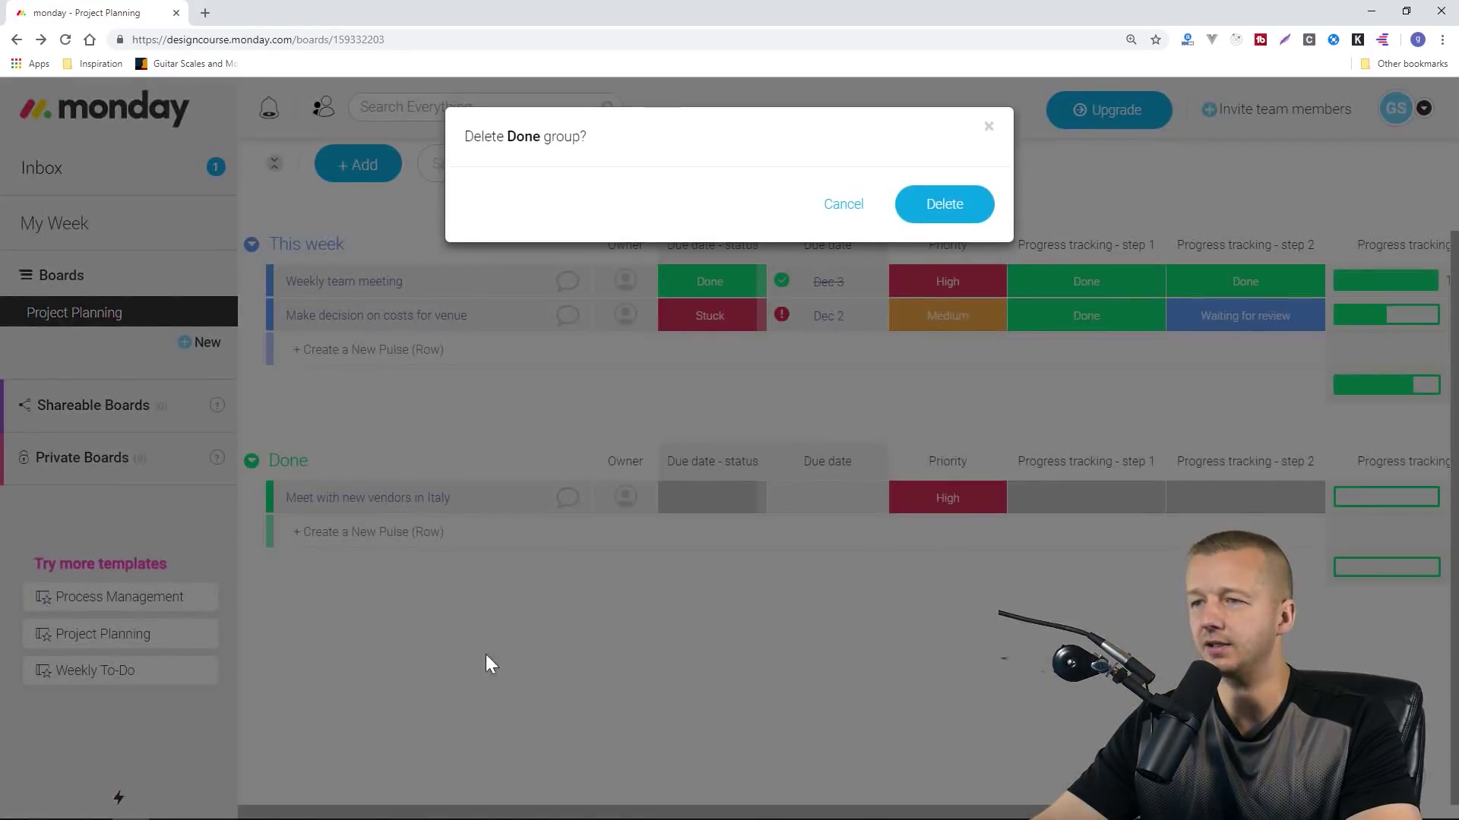
pyautogui.click(942, 206)
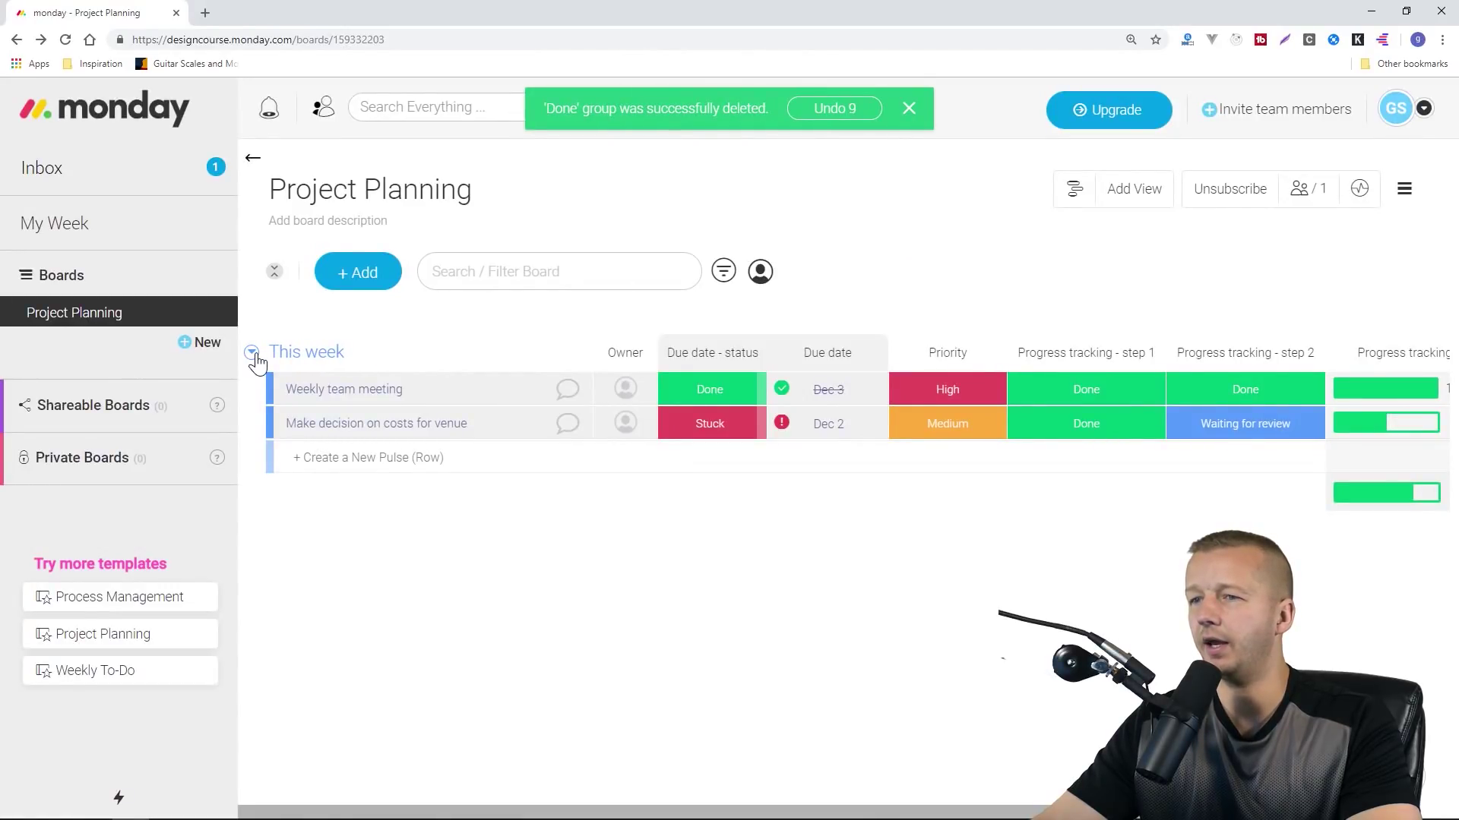
# Step: Delete the 'Make decision on costs for venue' item
pyautogui.click(251, 422)
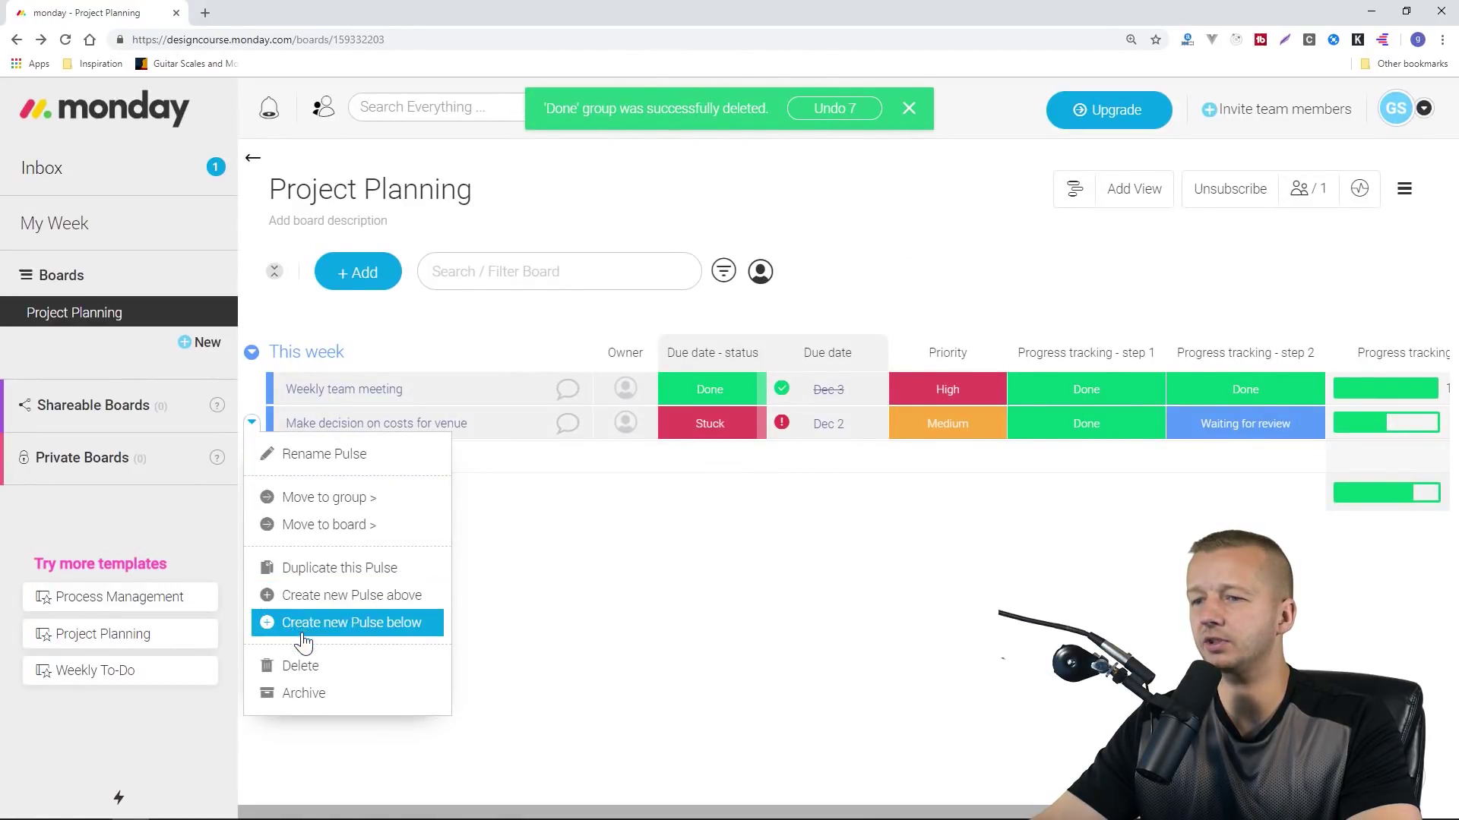
pyautogui.click(307, 667)
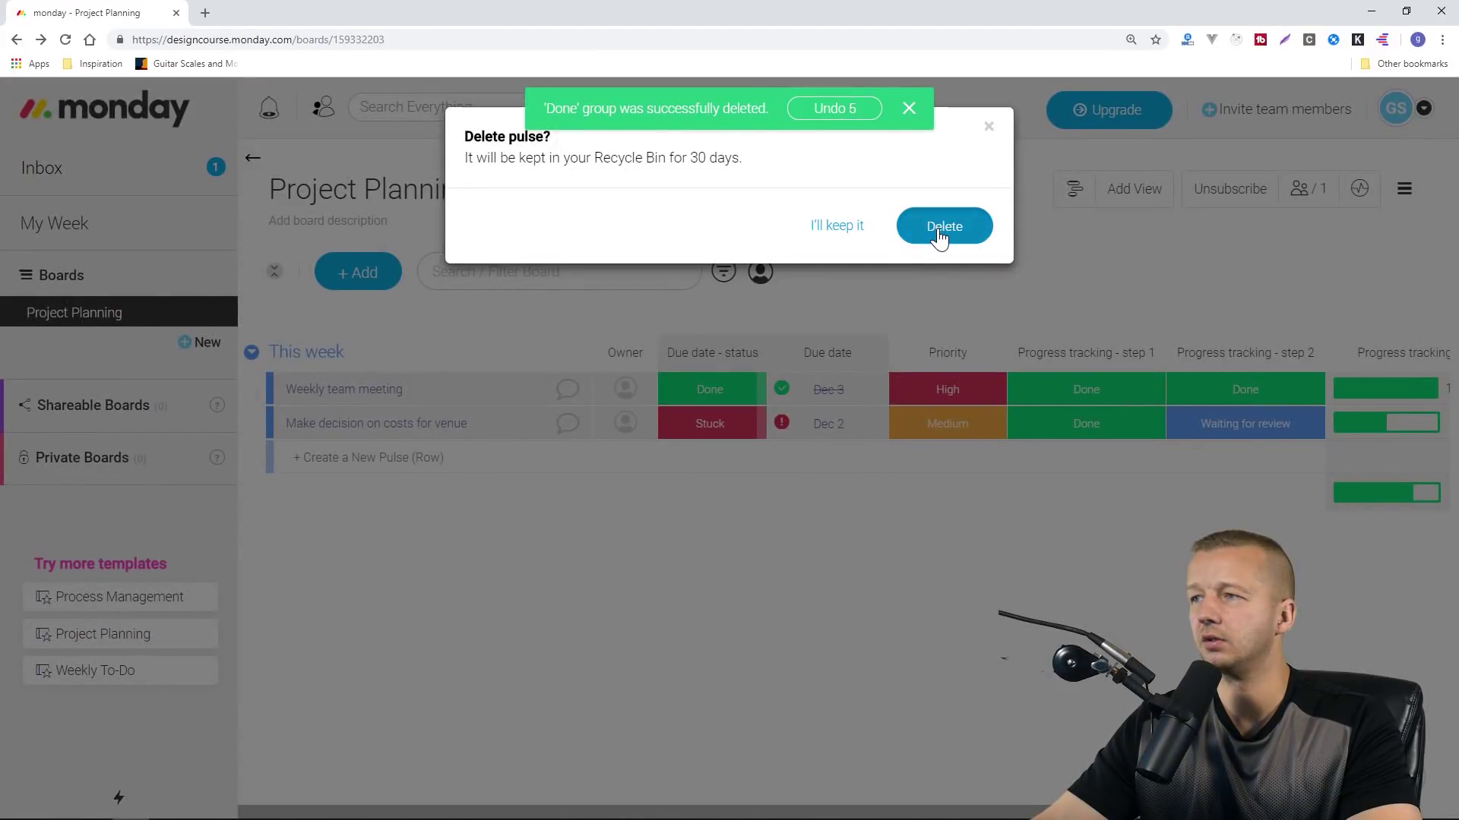
pyautogui.click(940, 228)
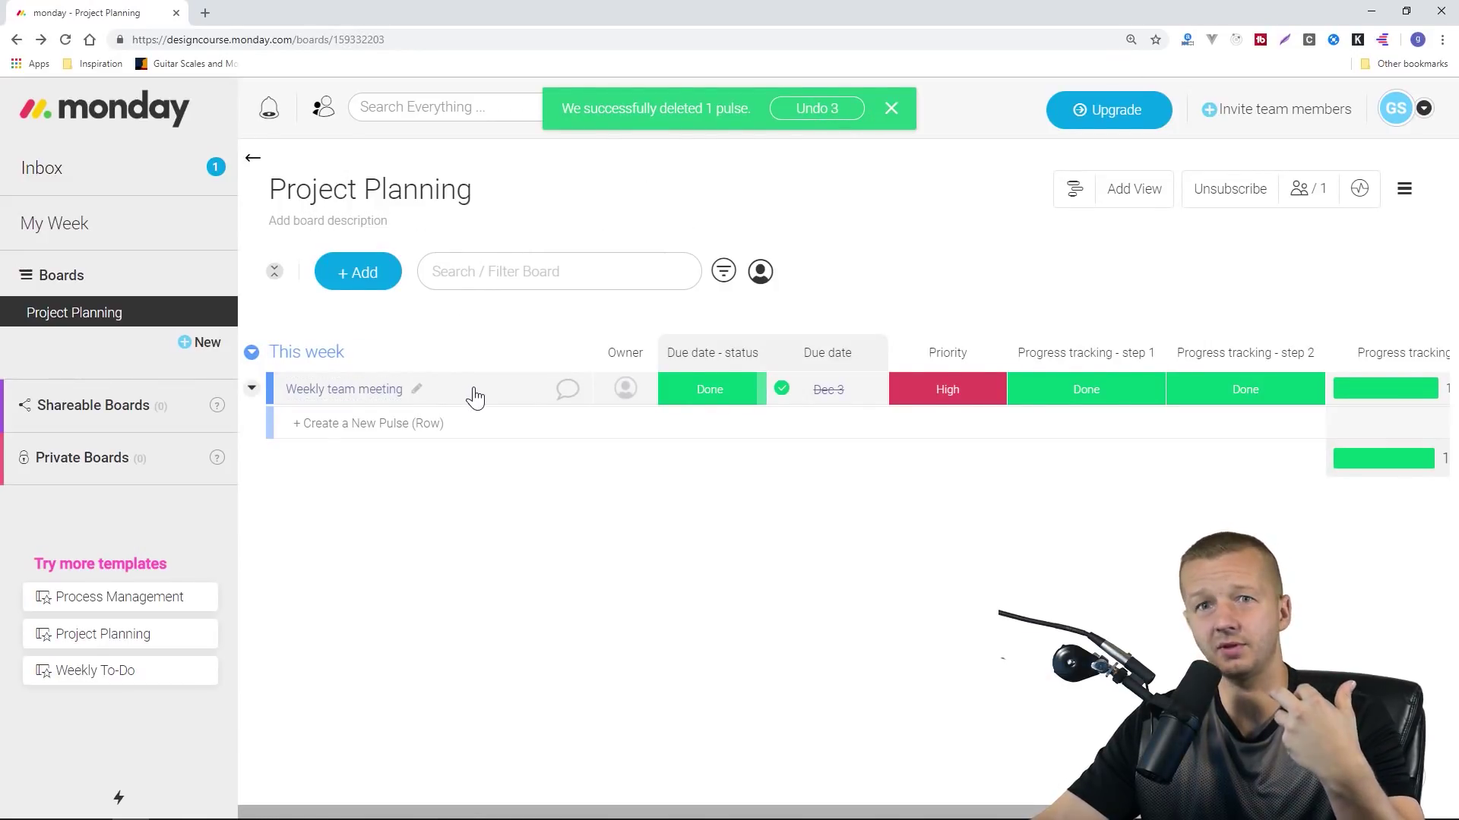
# Step: Close the green 'deleted 1 pulse' notification
pyautogui.click(885, 114)
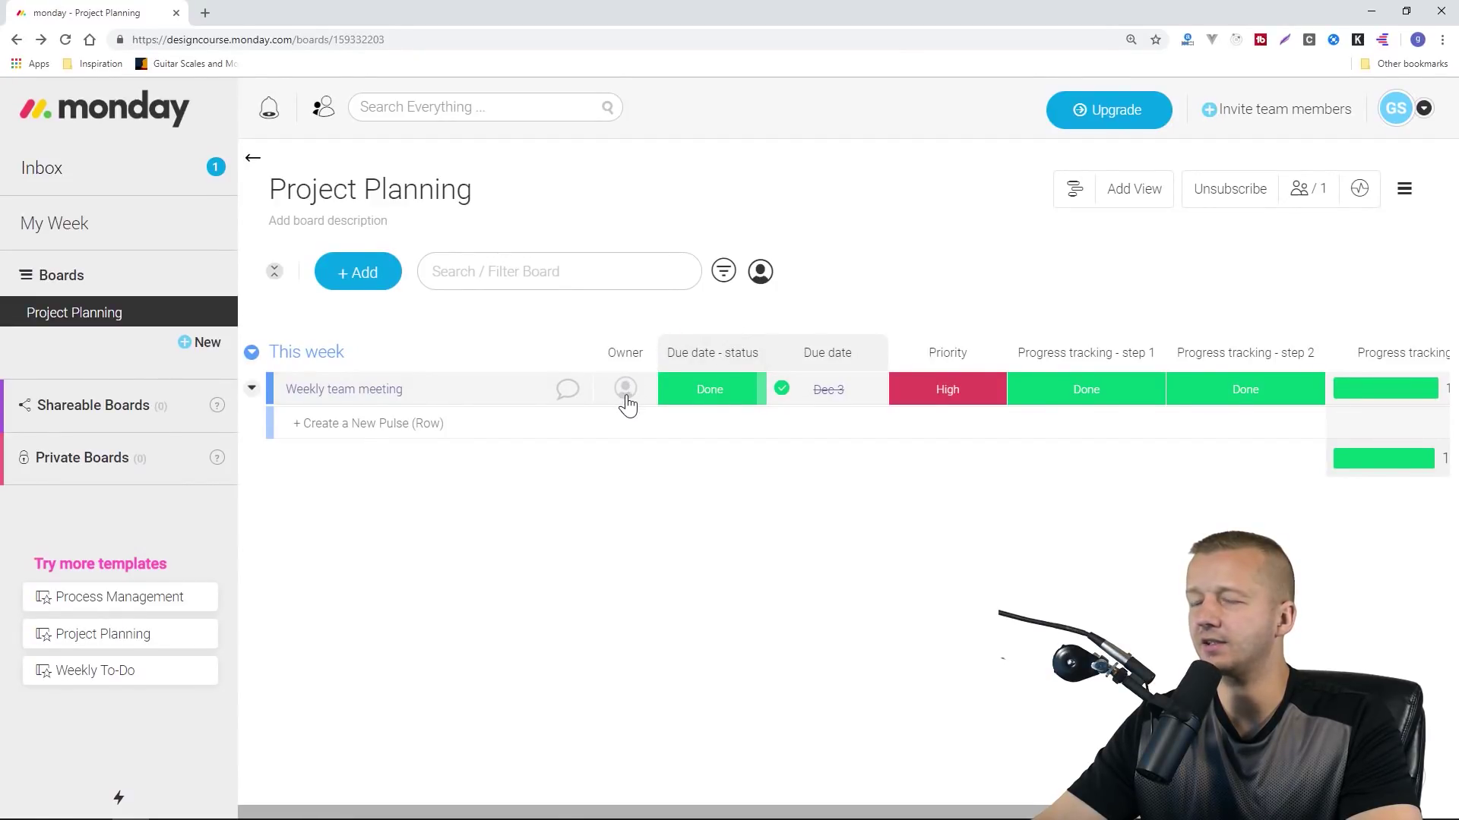
# Step: Set Weekly team meeting's due date to December 29, leaving its column title and Done status unchanged
pyautogui.click(721, 351)
pyautogui.moveTo(703, 353); pyautogui.dragTo(758, 355)
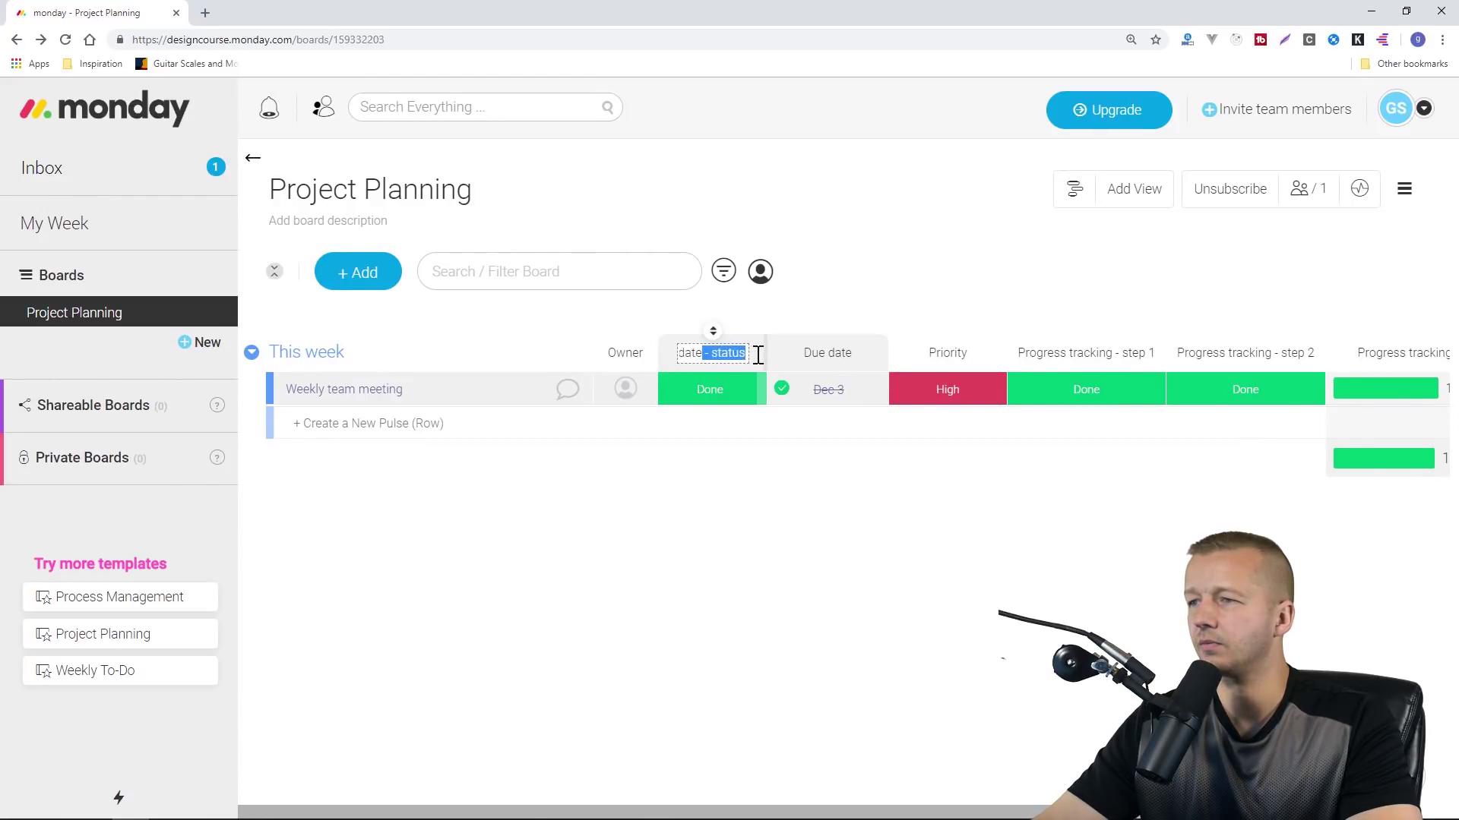
pyautogui.click(724, 358)
pyautogui.click(796, 320)
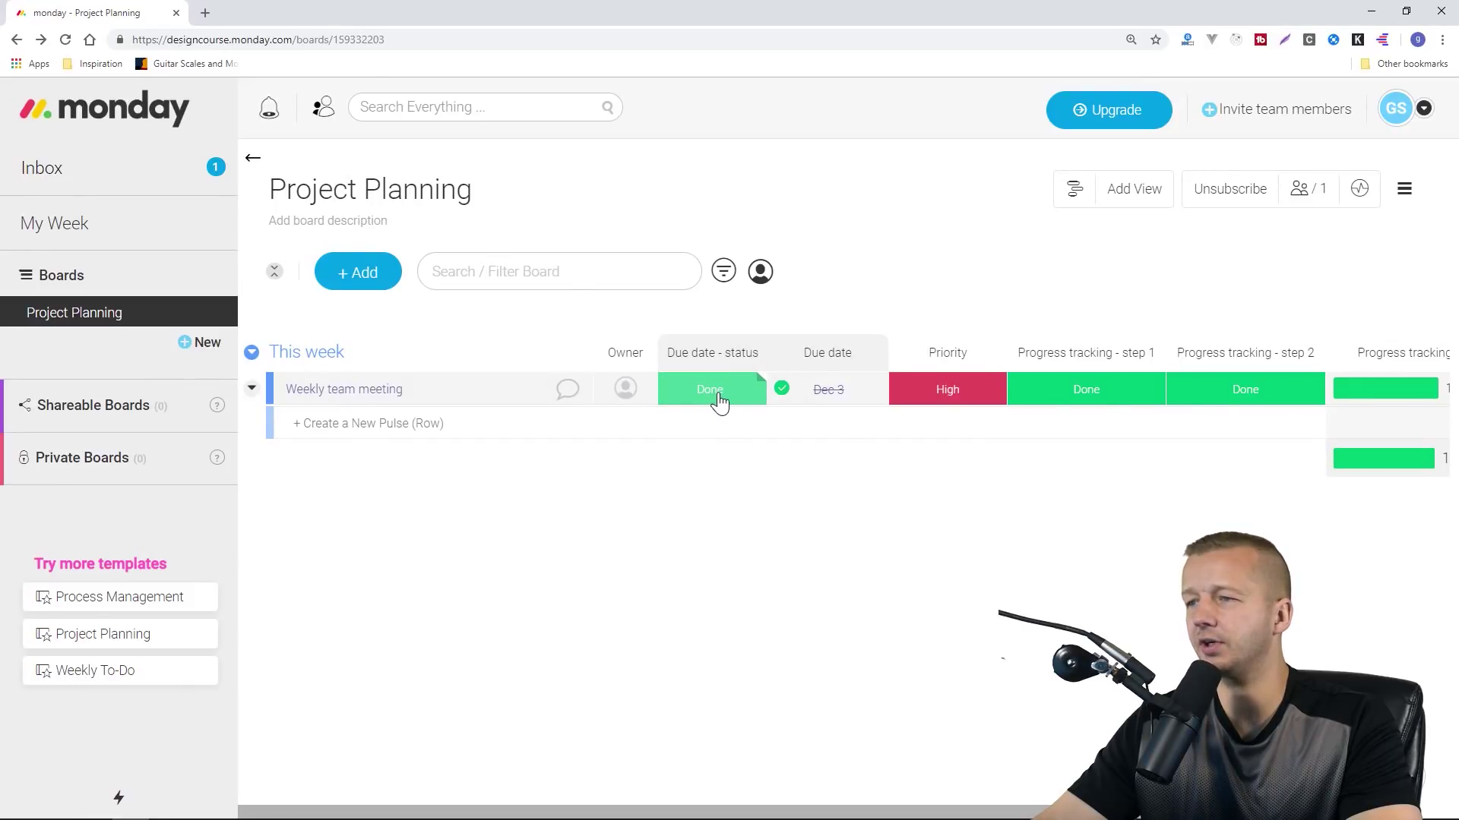
pyautogui.click(720, 401)
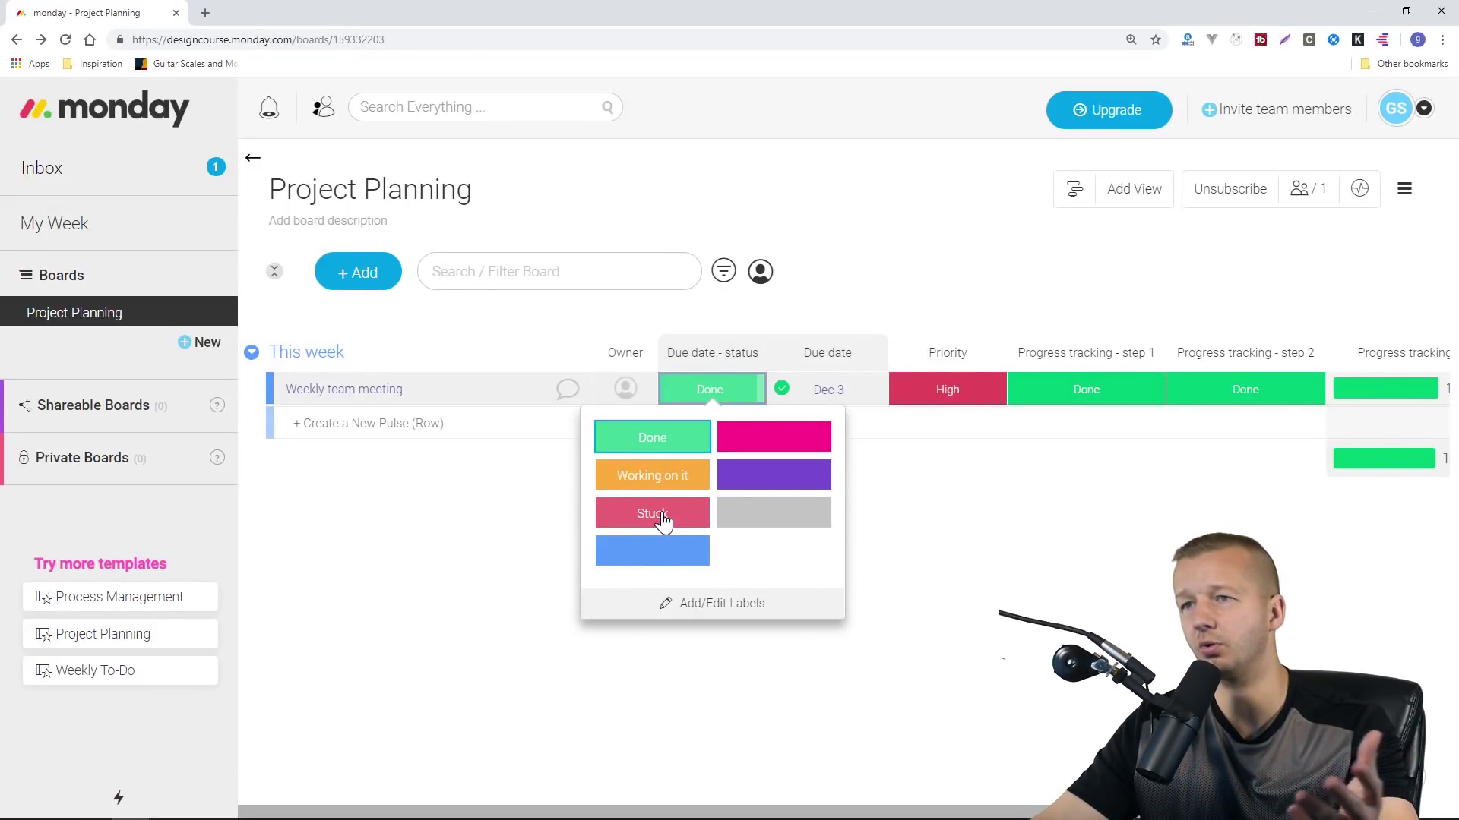
pyautogui.click(517, 524)
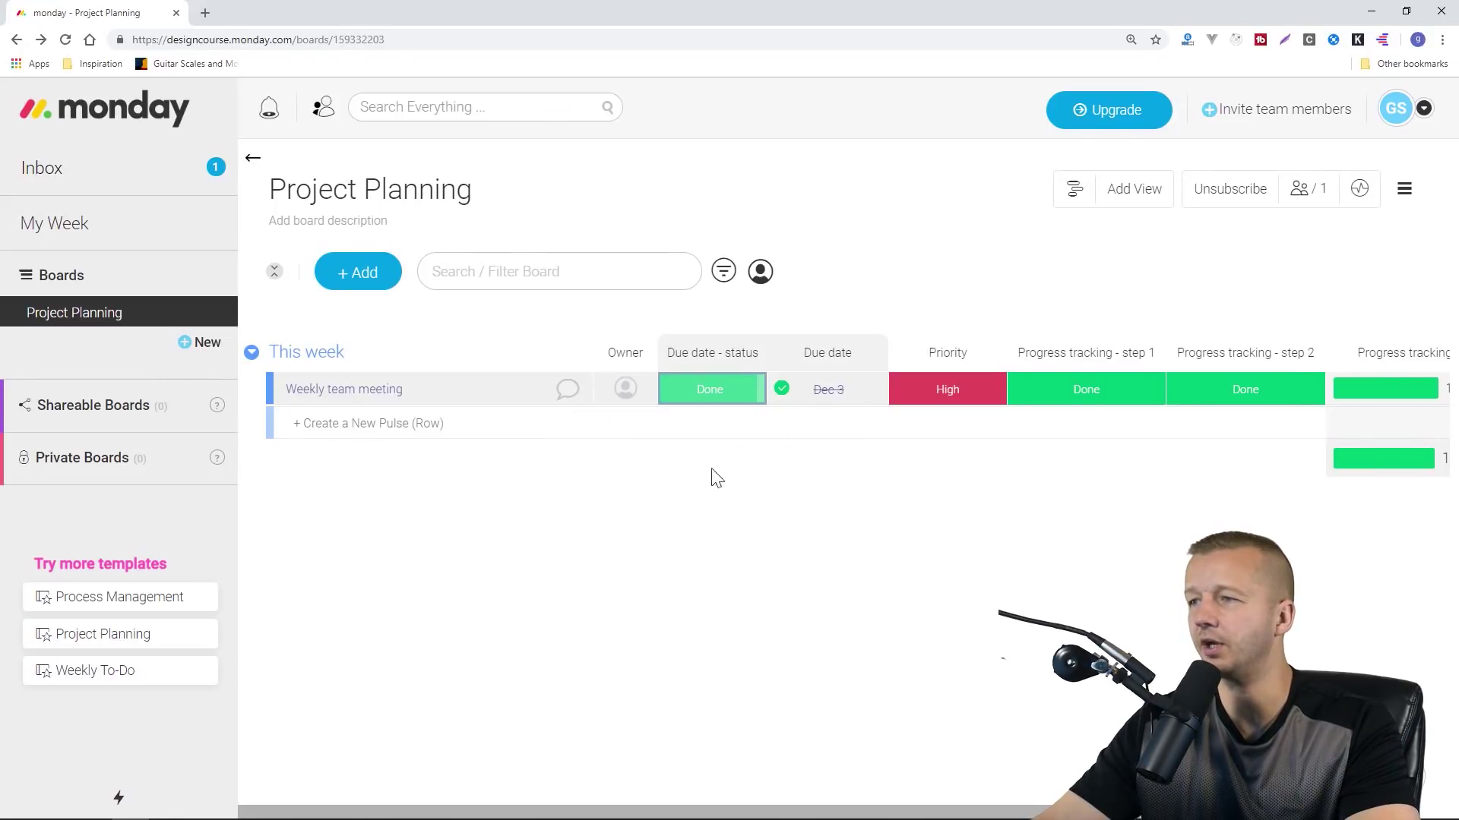
pyautogui.click(828, 390)
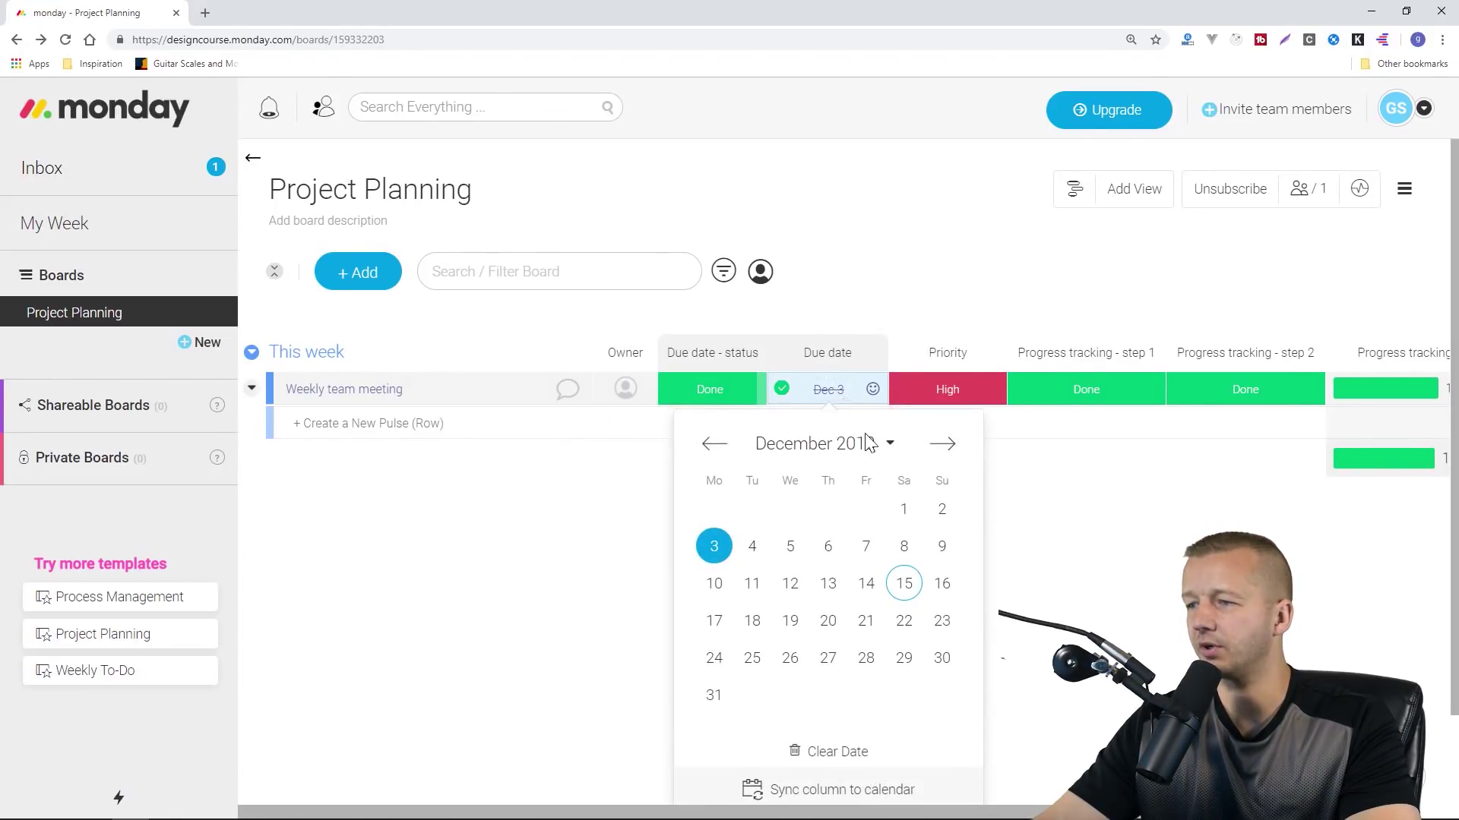
pyautogui.click(904, 659)
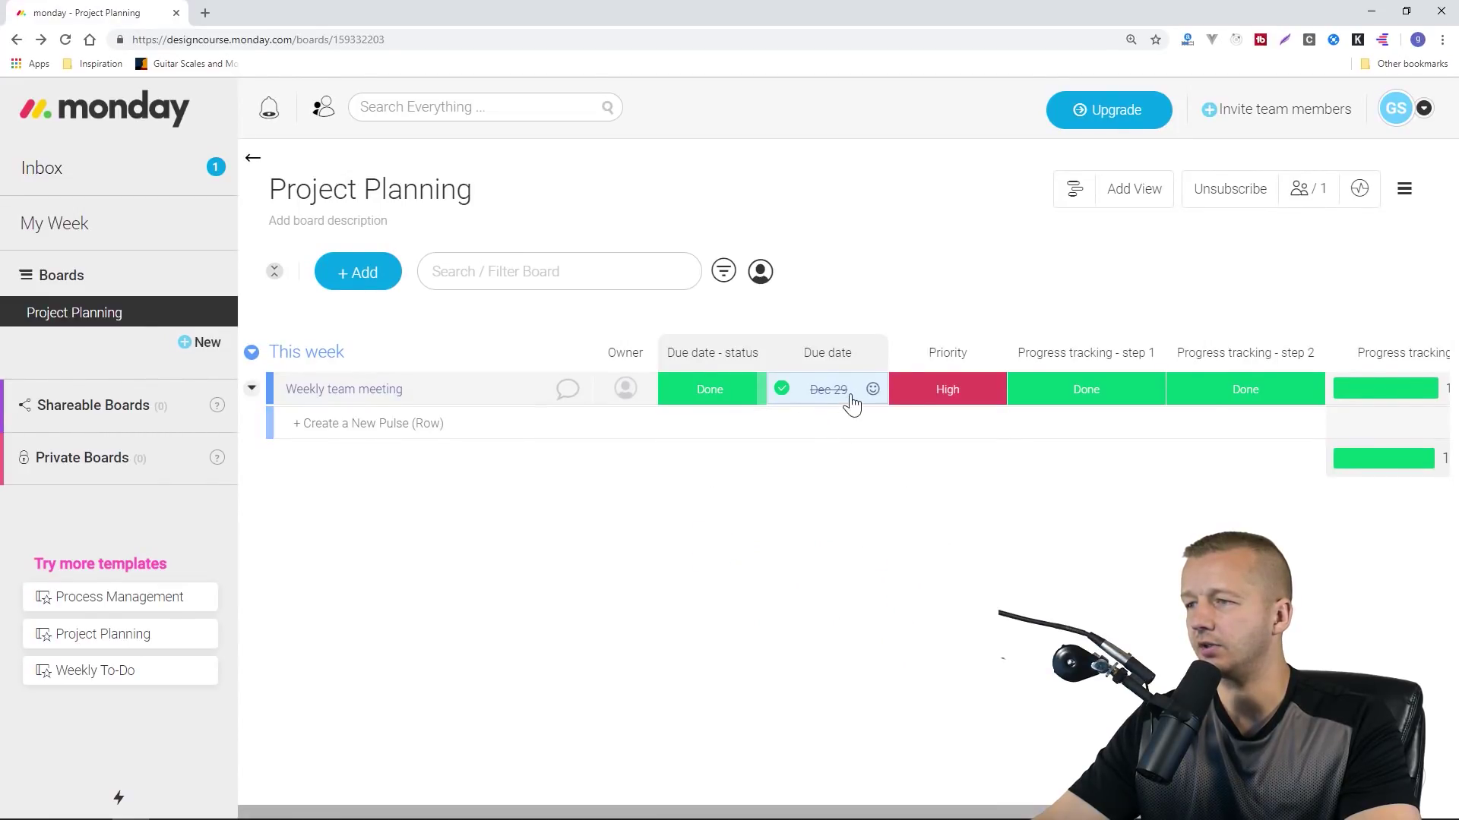
# Step: Rename Weekly team meeting to 'UI Design Course for Skillshare' in its details panel, then close the panel
pyautogui.click(360, 395)
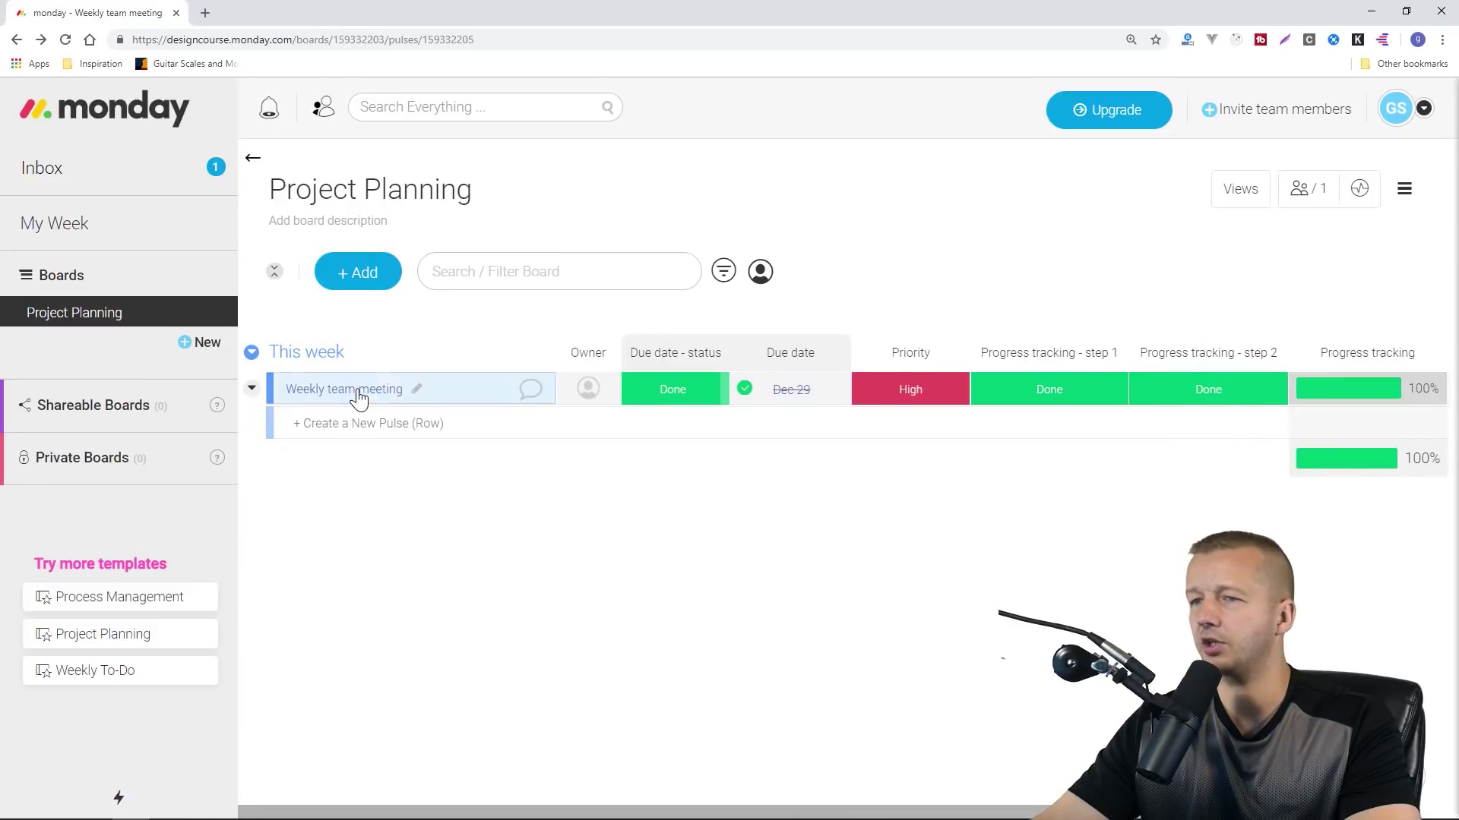
pyautogui.click(416, 391)
pyautogui.tripleClick(428, 387)
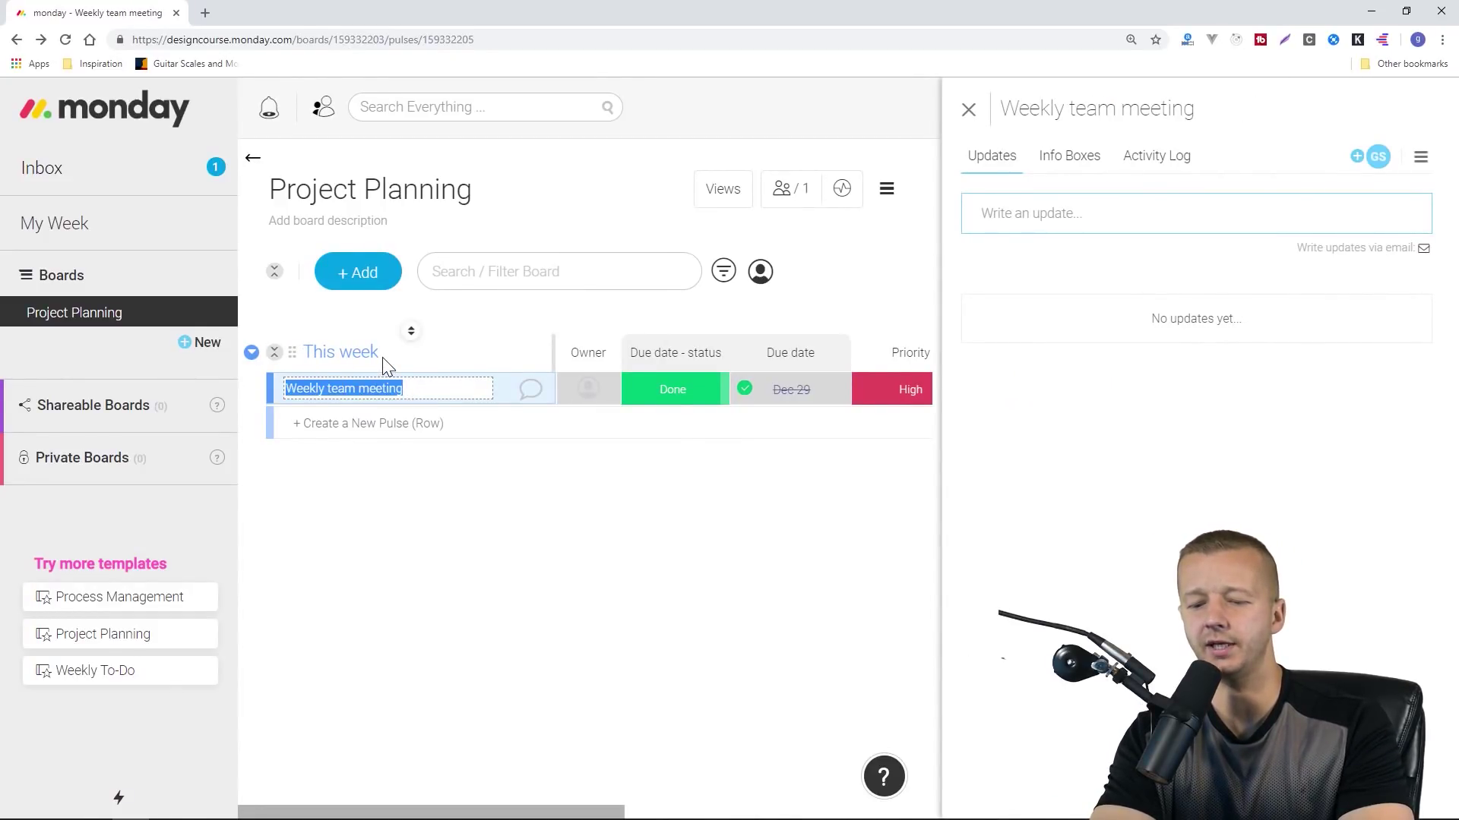
pyautogui.write('Ul')
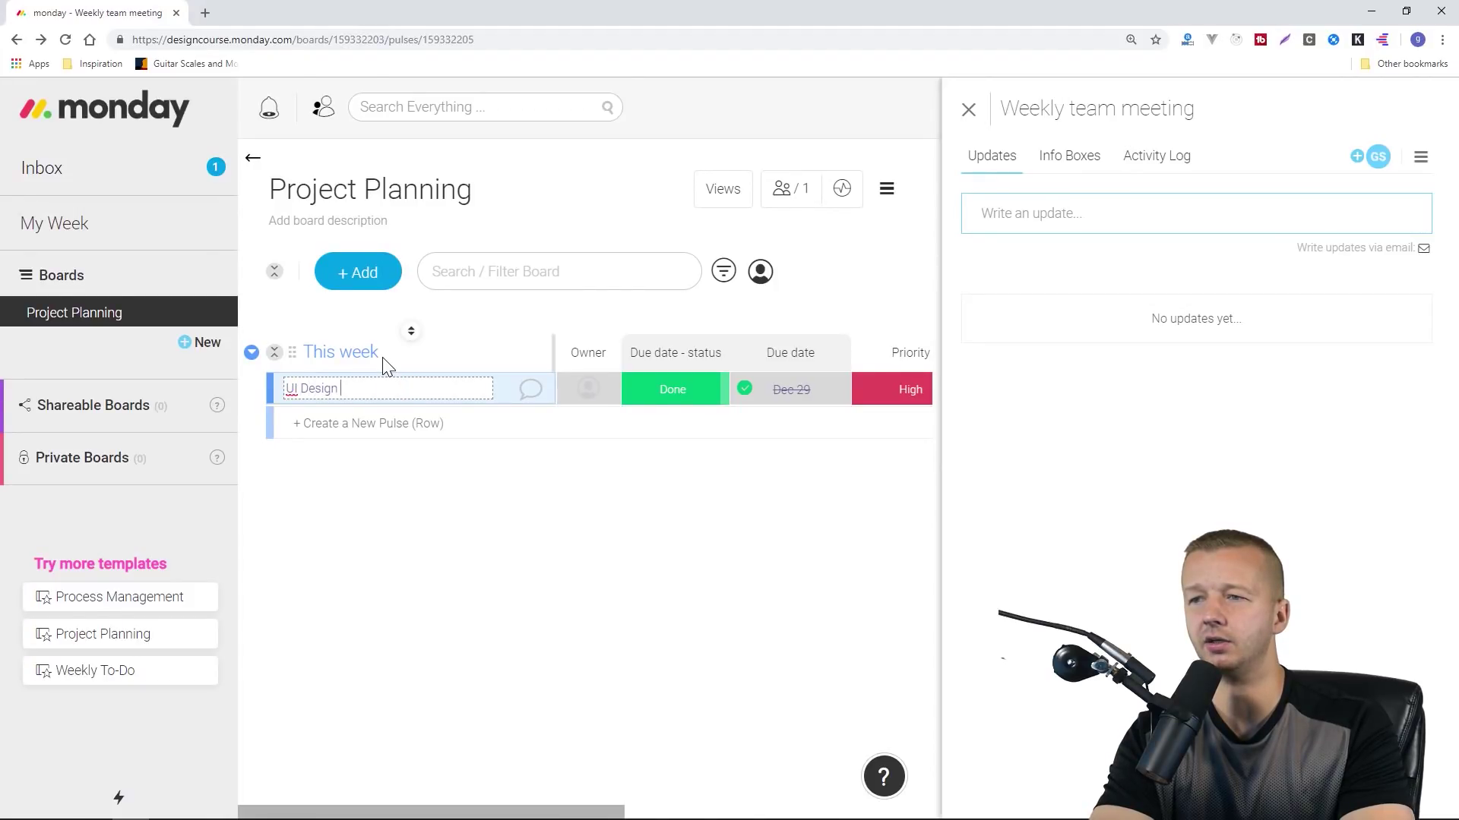
pyautogui.write(' Design Course for')
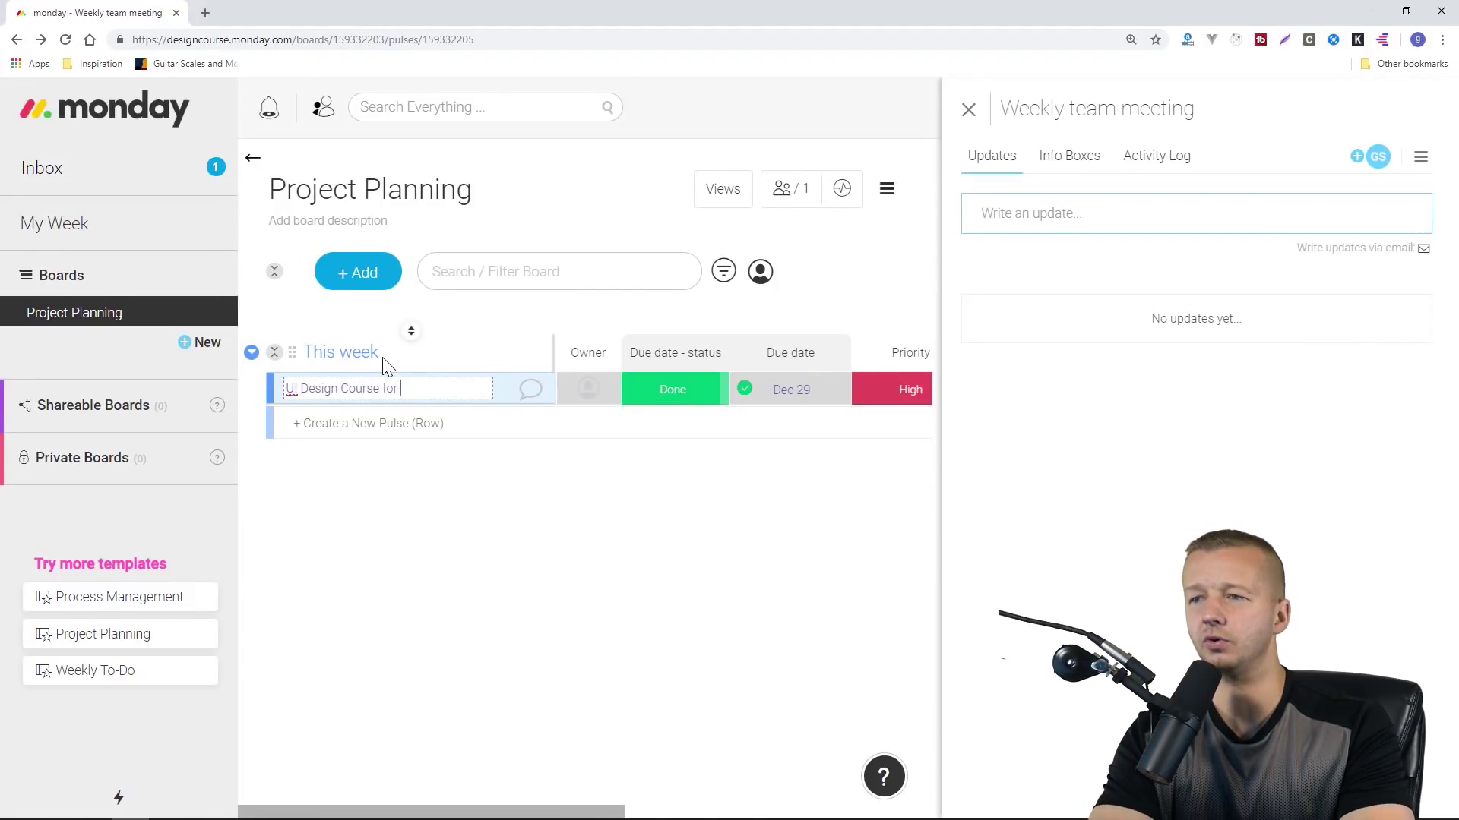
pyautogui.write(' Skillshare')
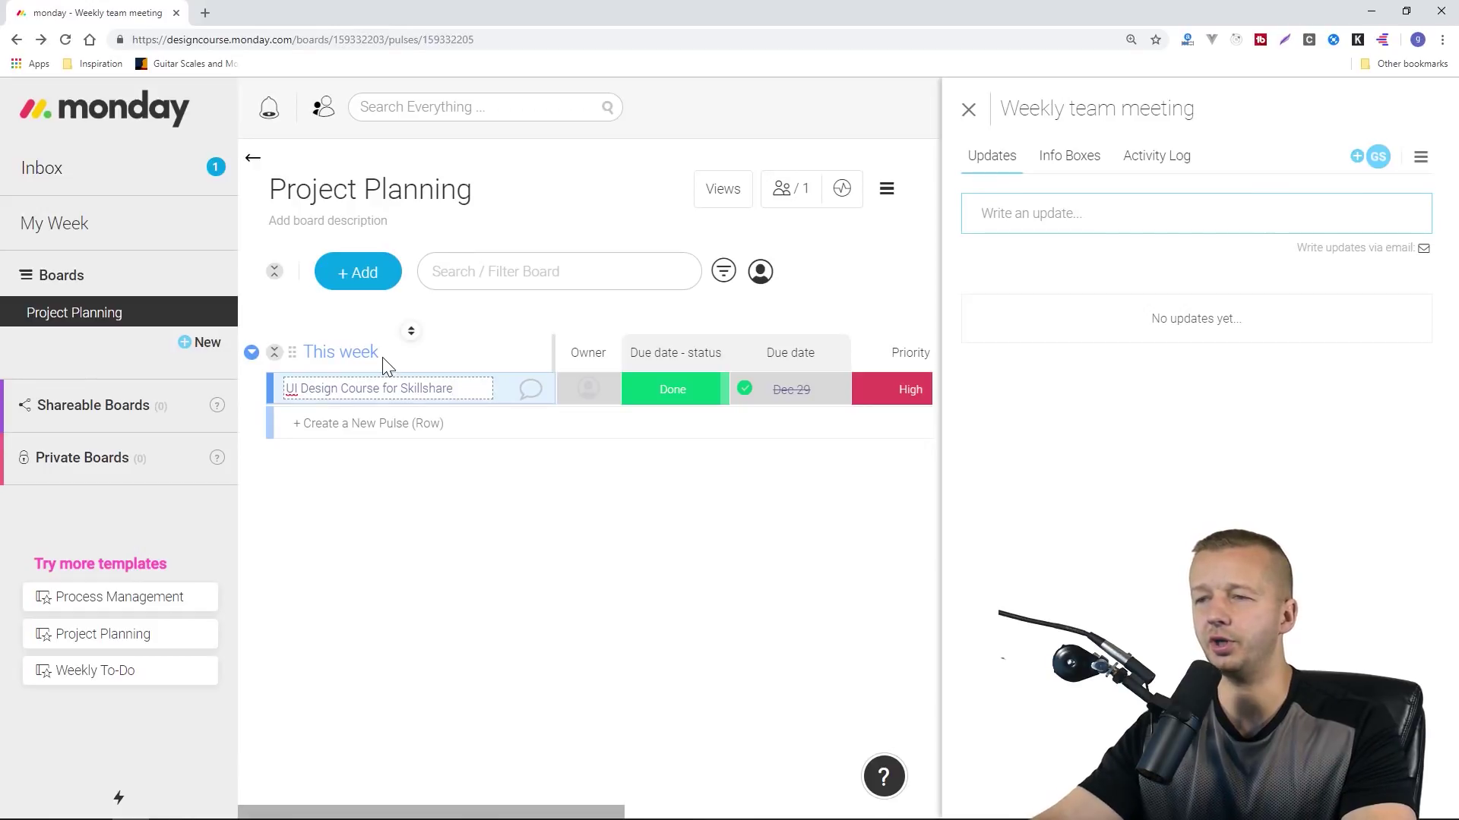
pyautogui.click(499, 501)
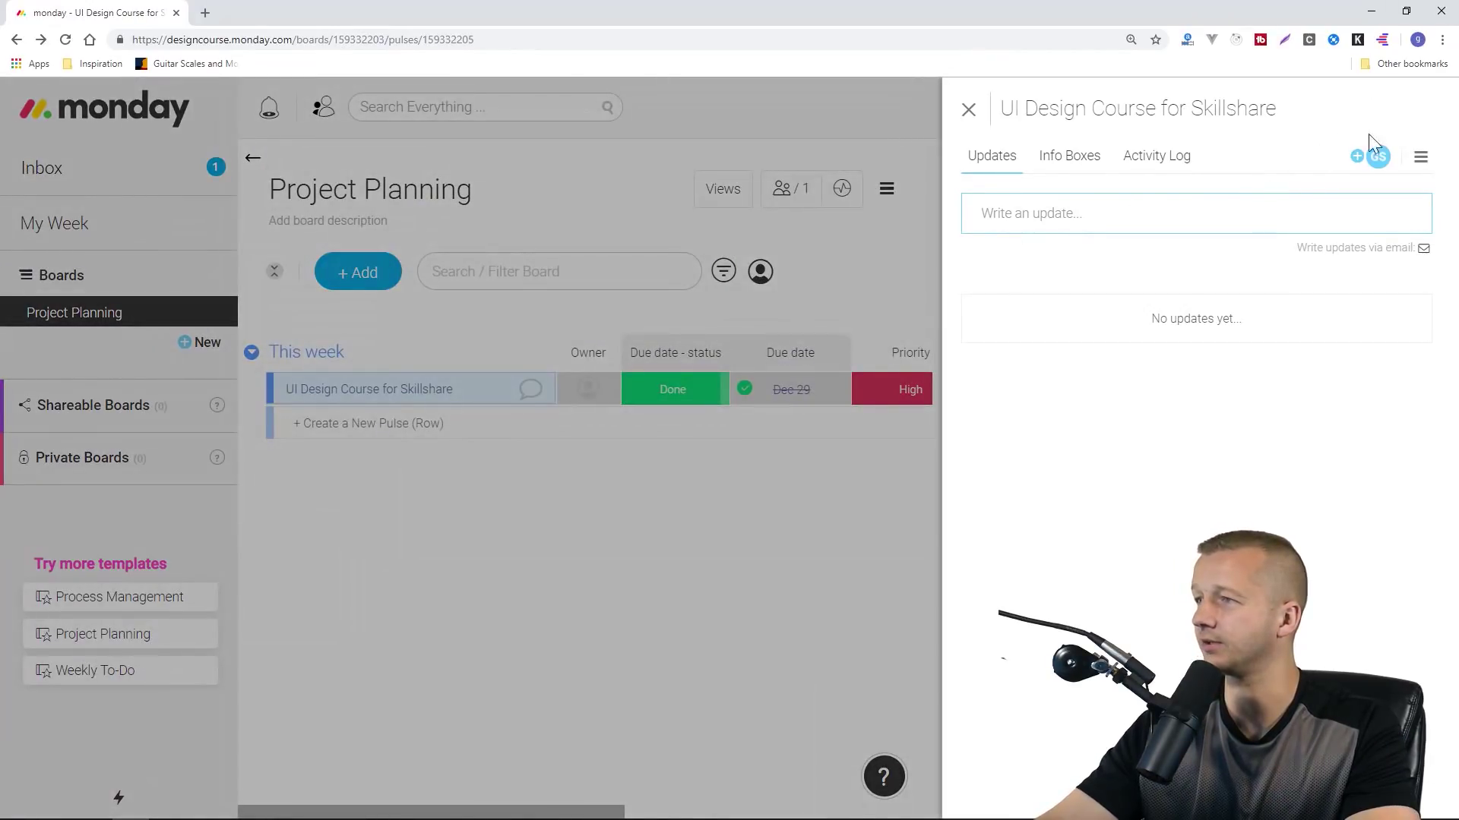
pyautogui.click(968, 110)
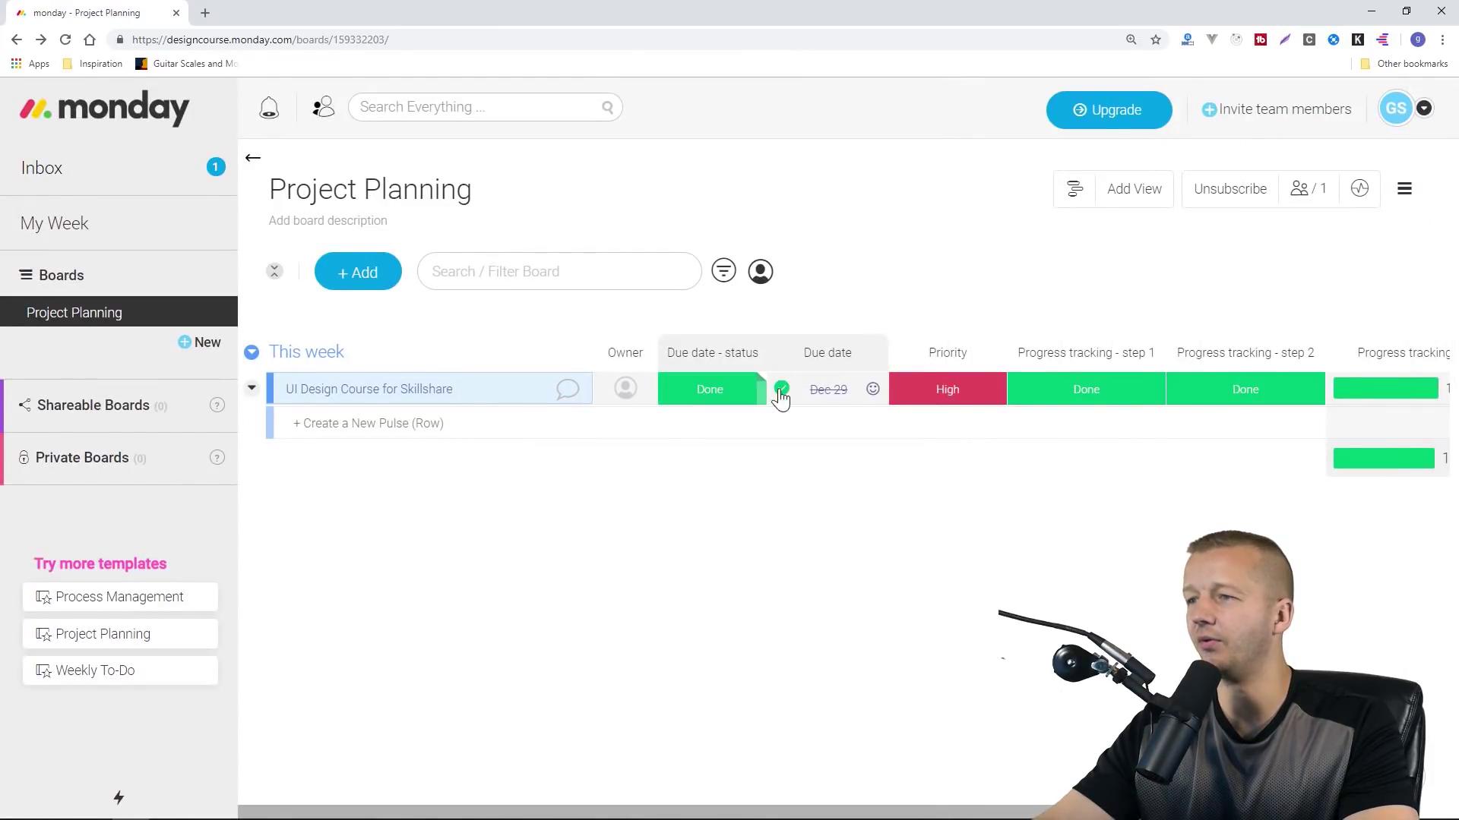
# Step: Delete the Priority column, keeping the item's Dec 29 due date
pyautogui.click(843, 390)
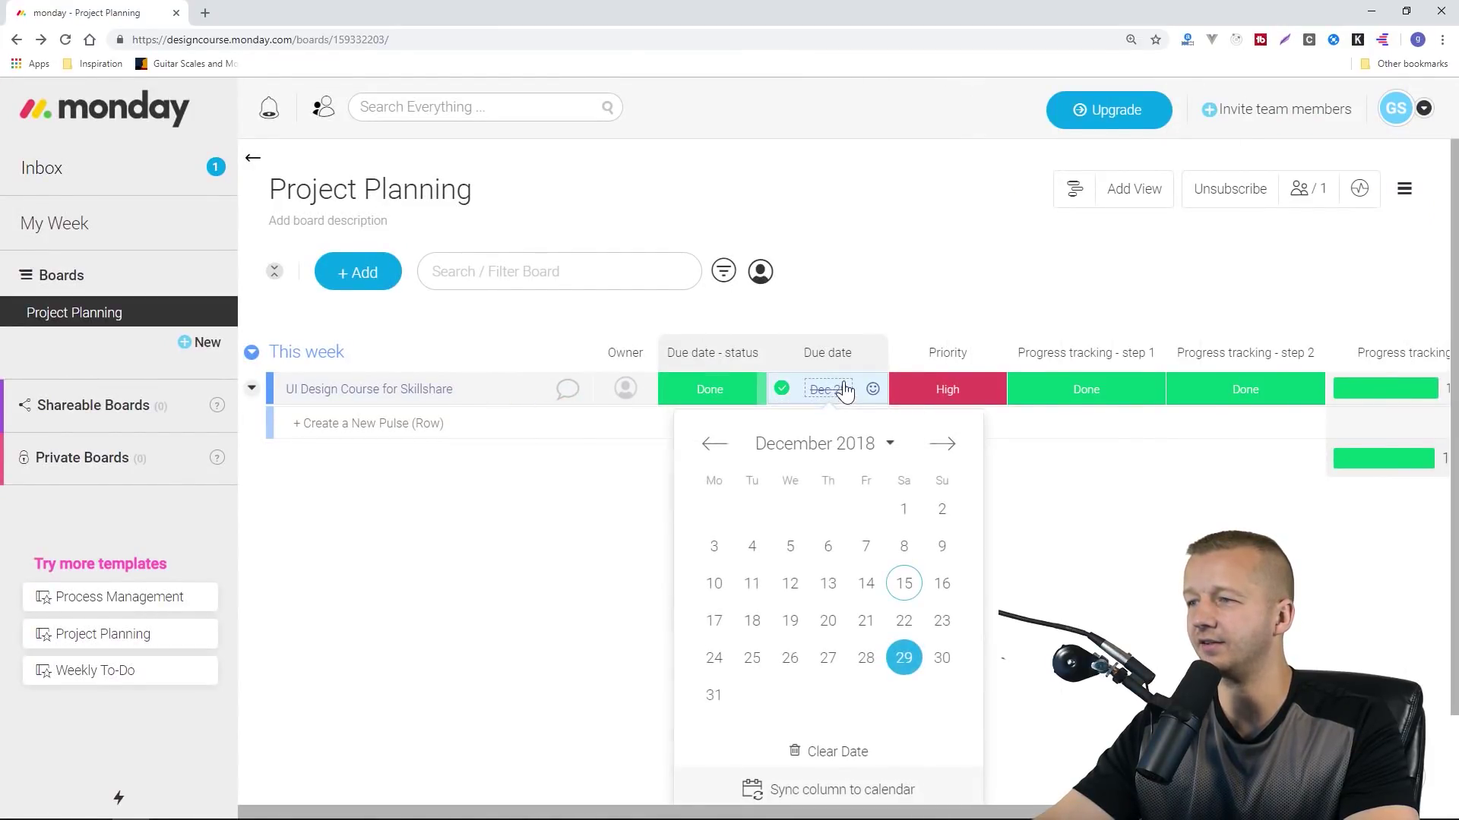
pyautogui.click(903, 658)
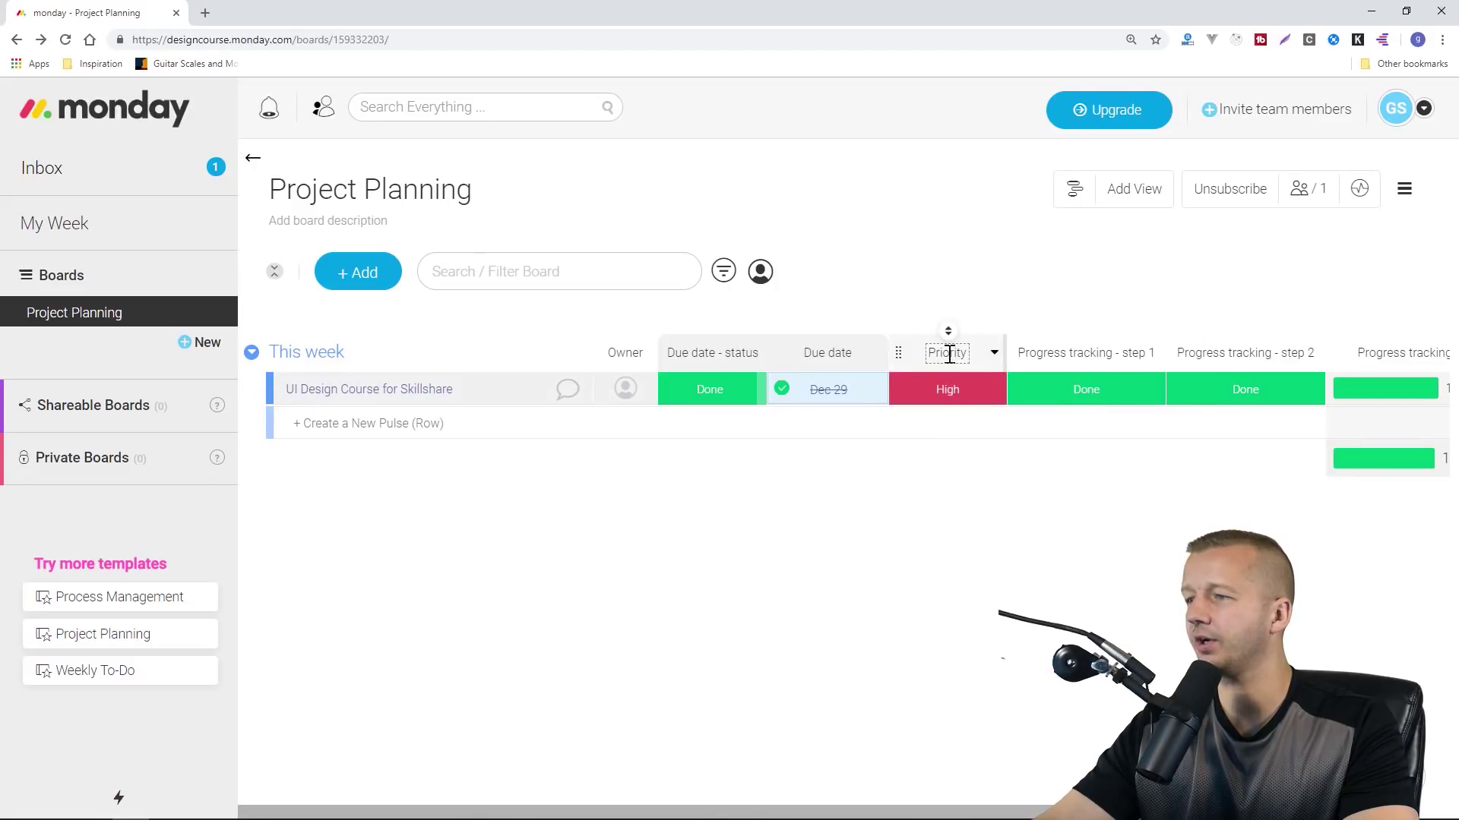
pyautogui.click(996, 354)
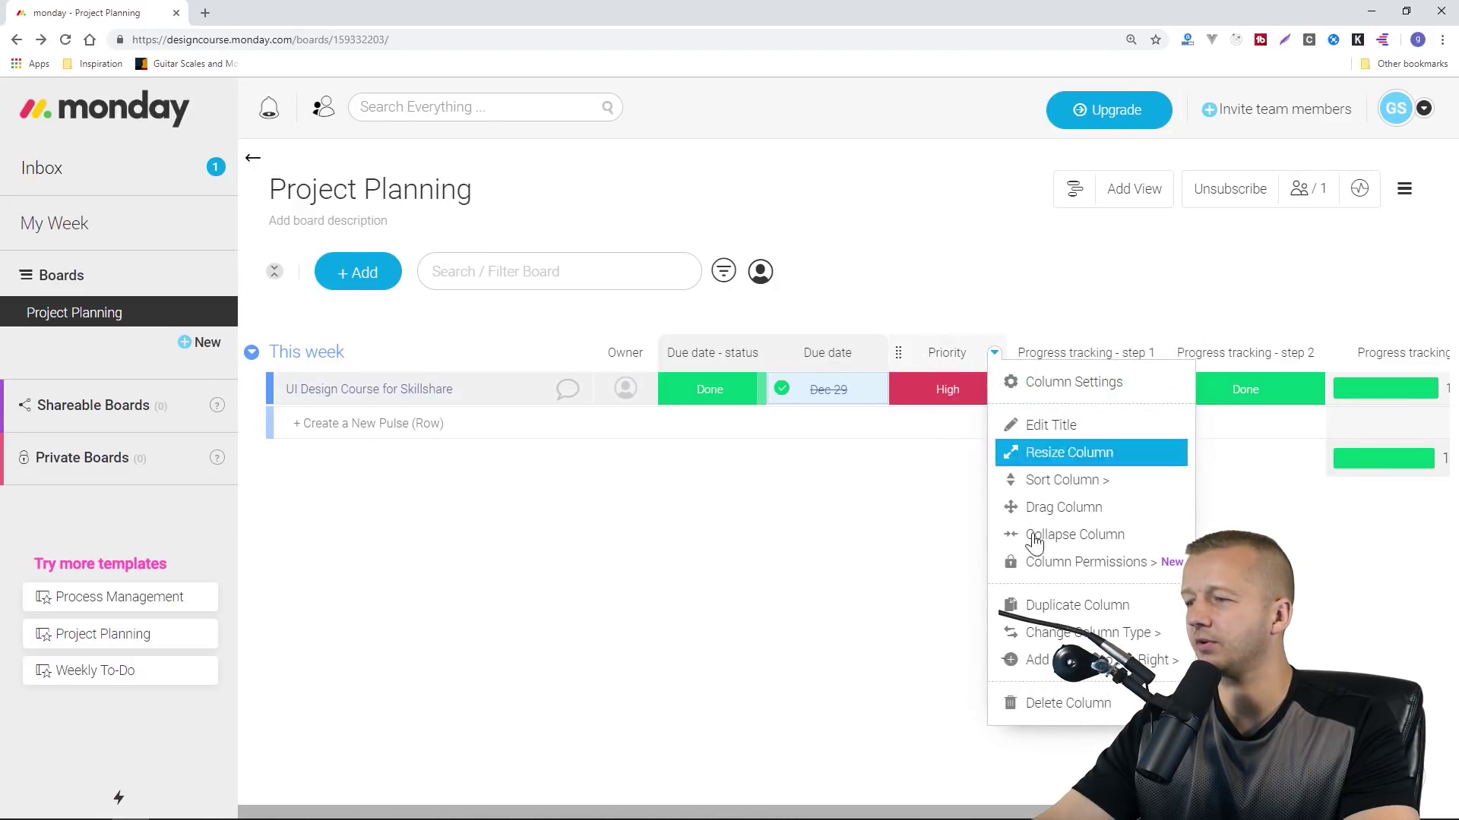
pyautogui.click(1045, 705)
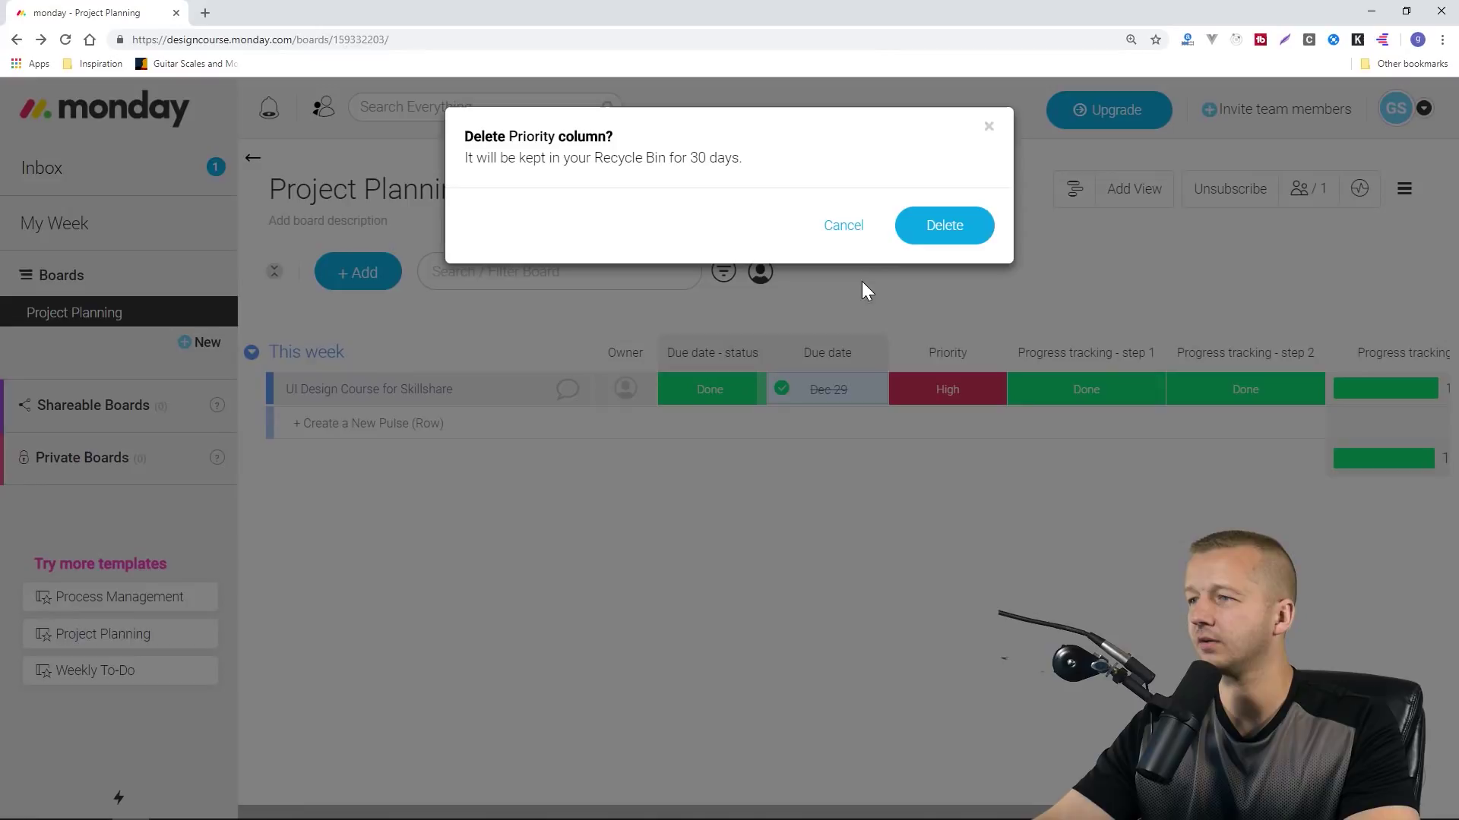
pyautogui.click(944, 228)
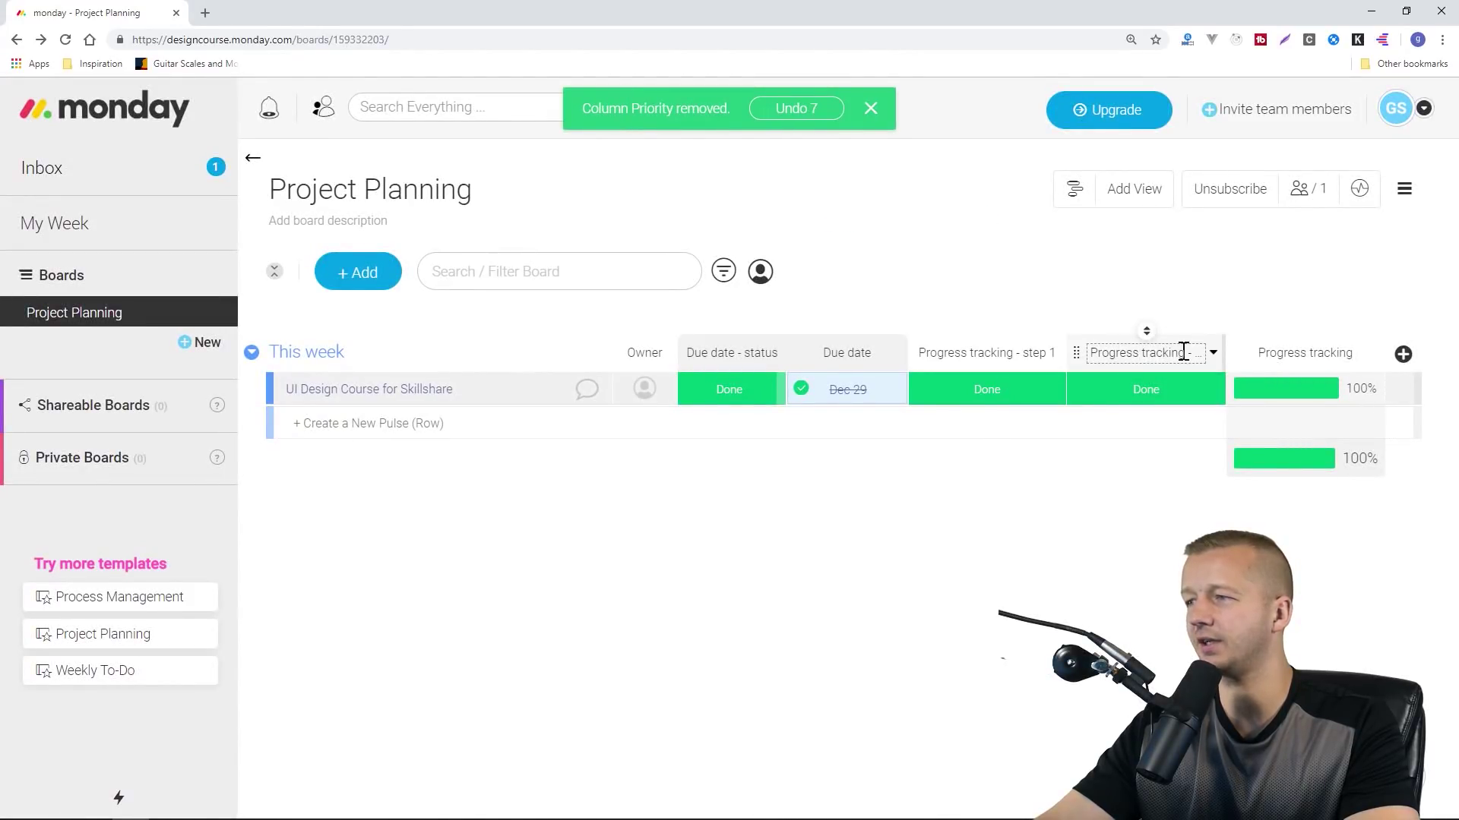
# Step: Rename the step 1 column to Research and set its status to Working on it
pyautogui.click(1003, 351)
pyautogui.doubleClick(1007, 351)
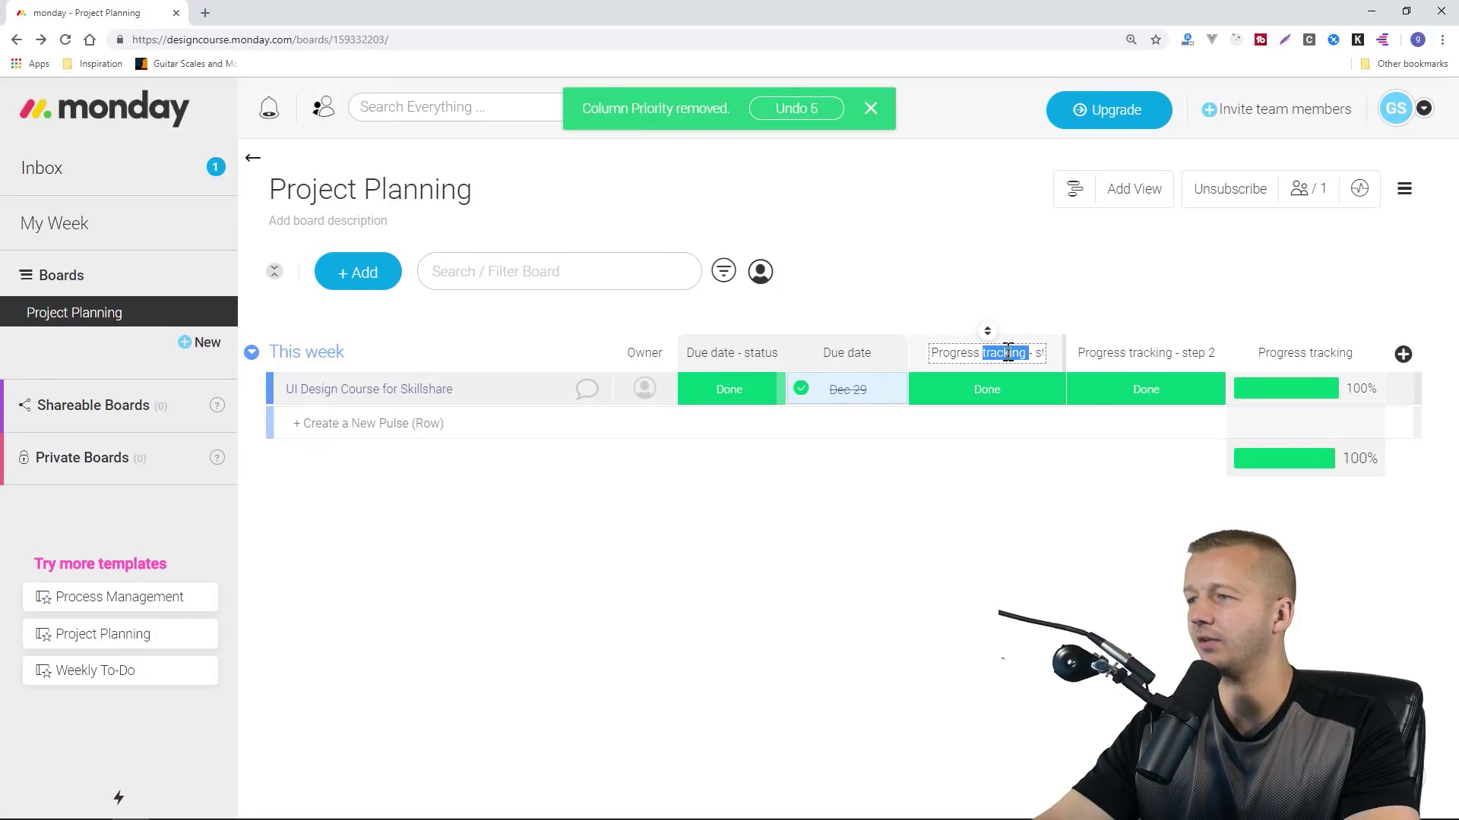
pyautogui.tripleClick(1008, 352)
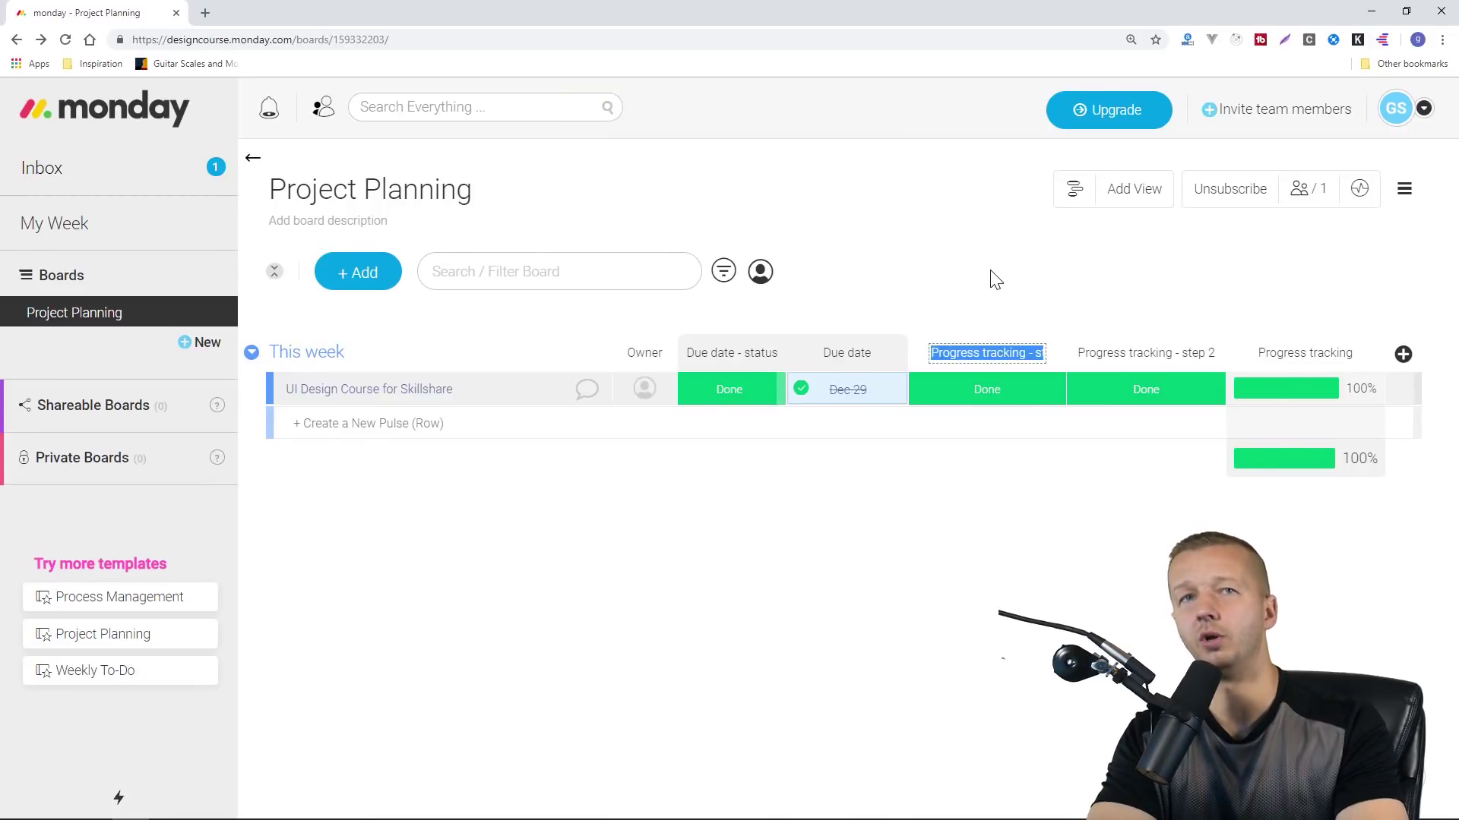
pyautogui.write('Research')
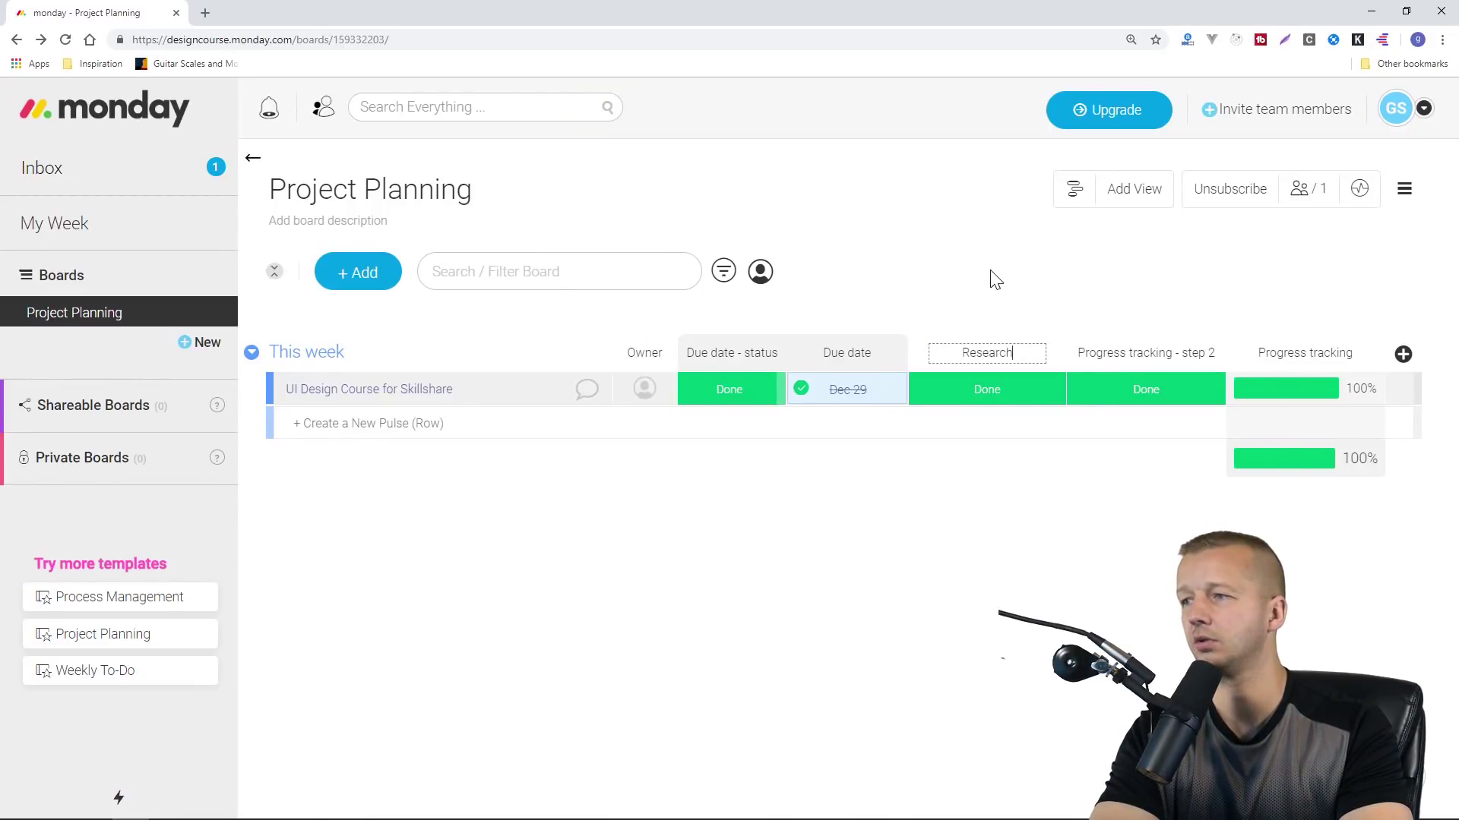
pyautogui.press('Return')
pyautogui.click(987, 386)
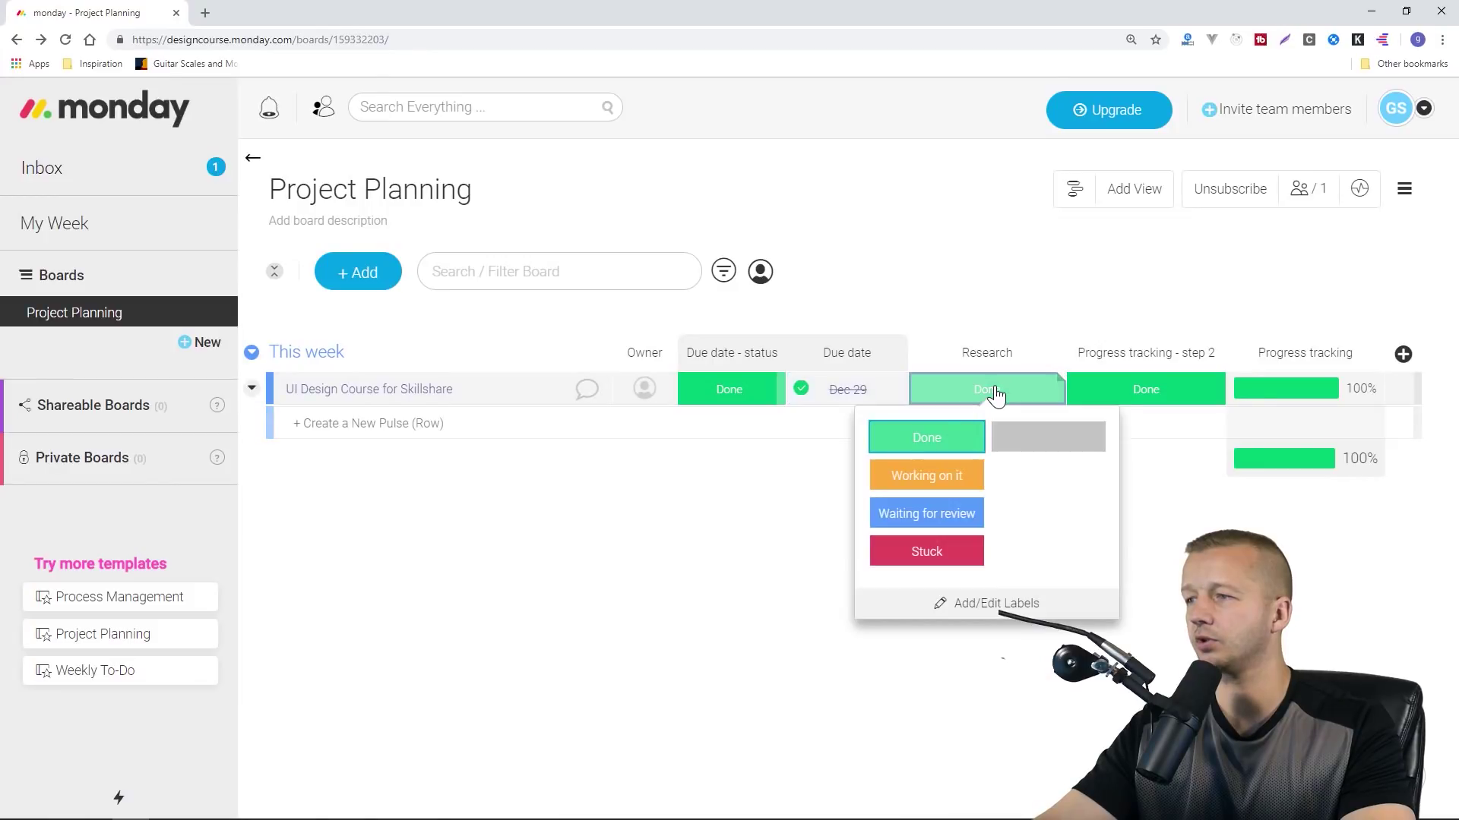
pyautogui.click(936, 480)
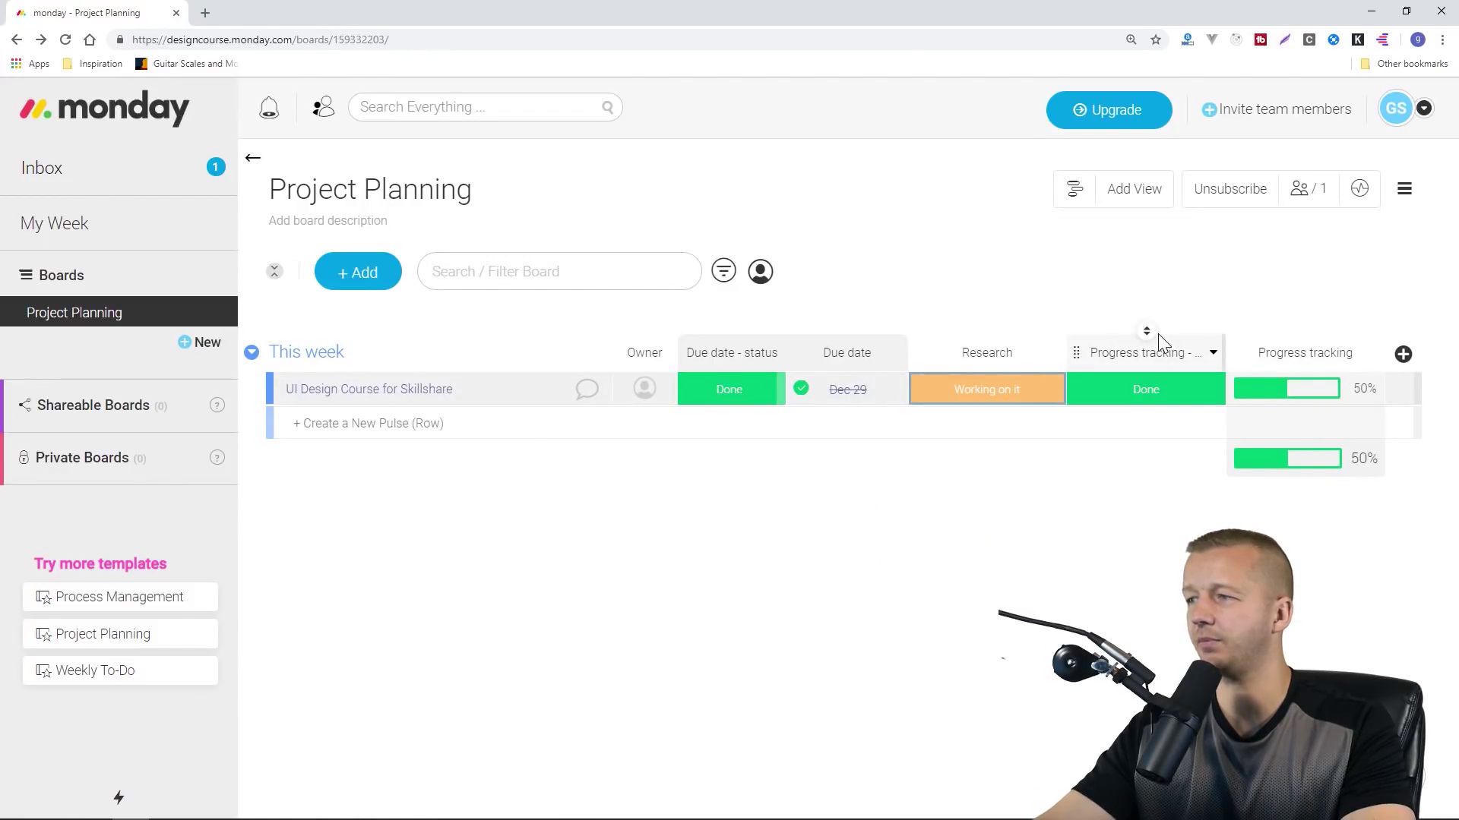
# Step: Rename the step 2 progress column to Outline
pyautogui.click(1199, 355)
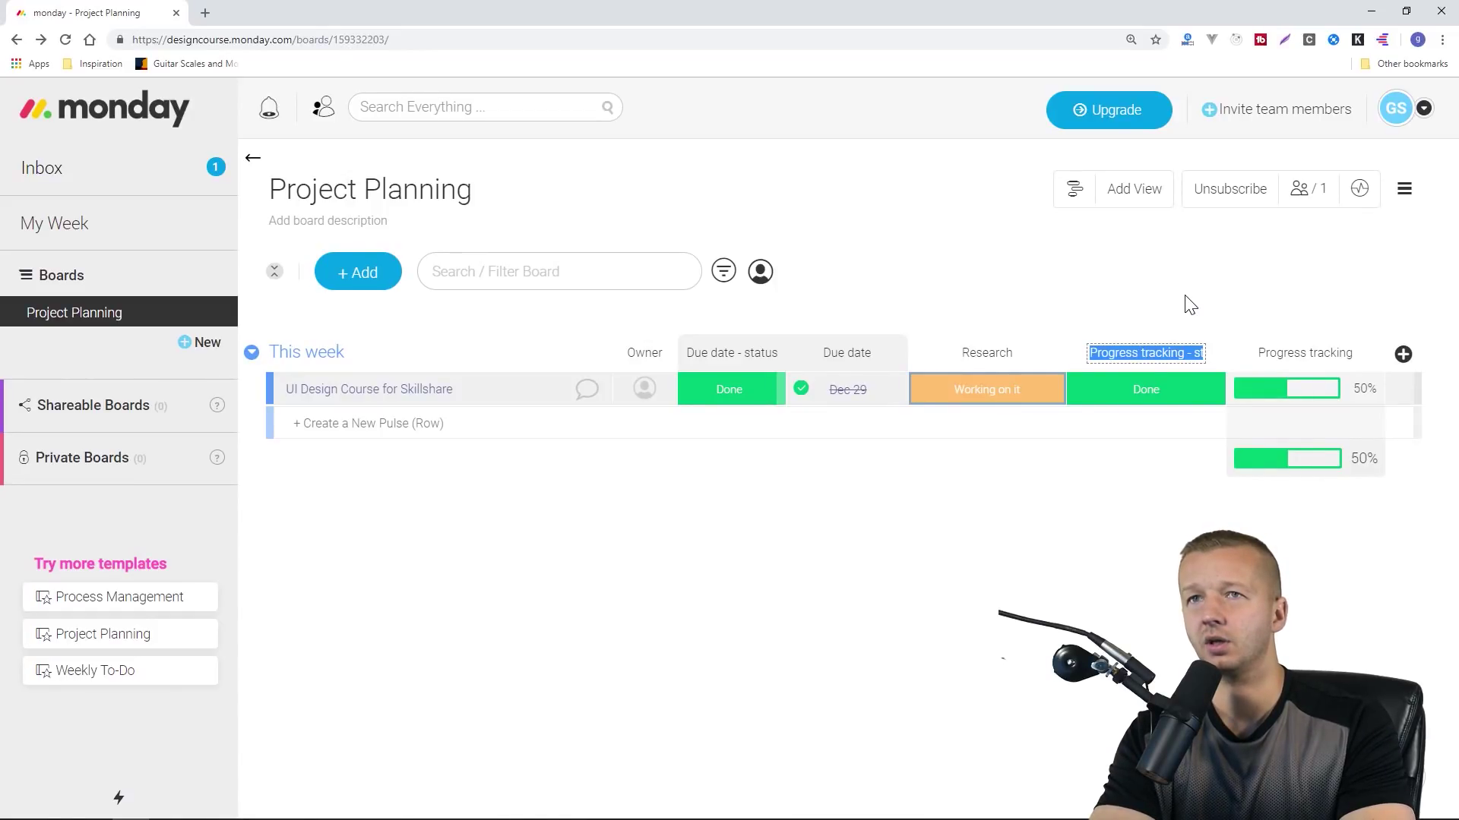
pyautogui.write('Outline')
pyautogui.press('Return')
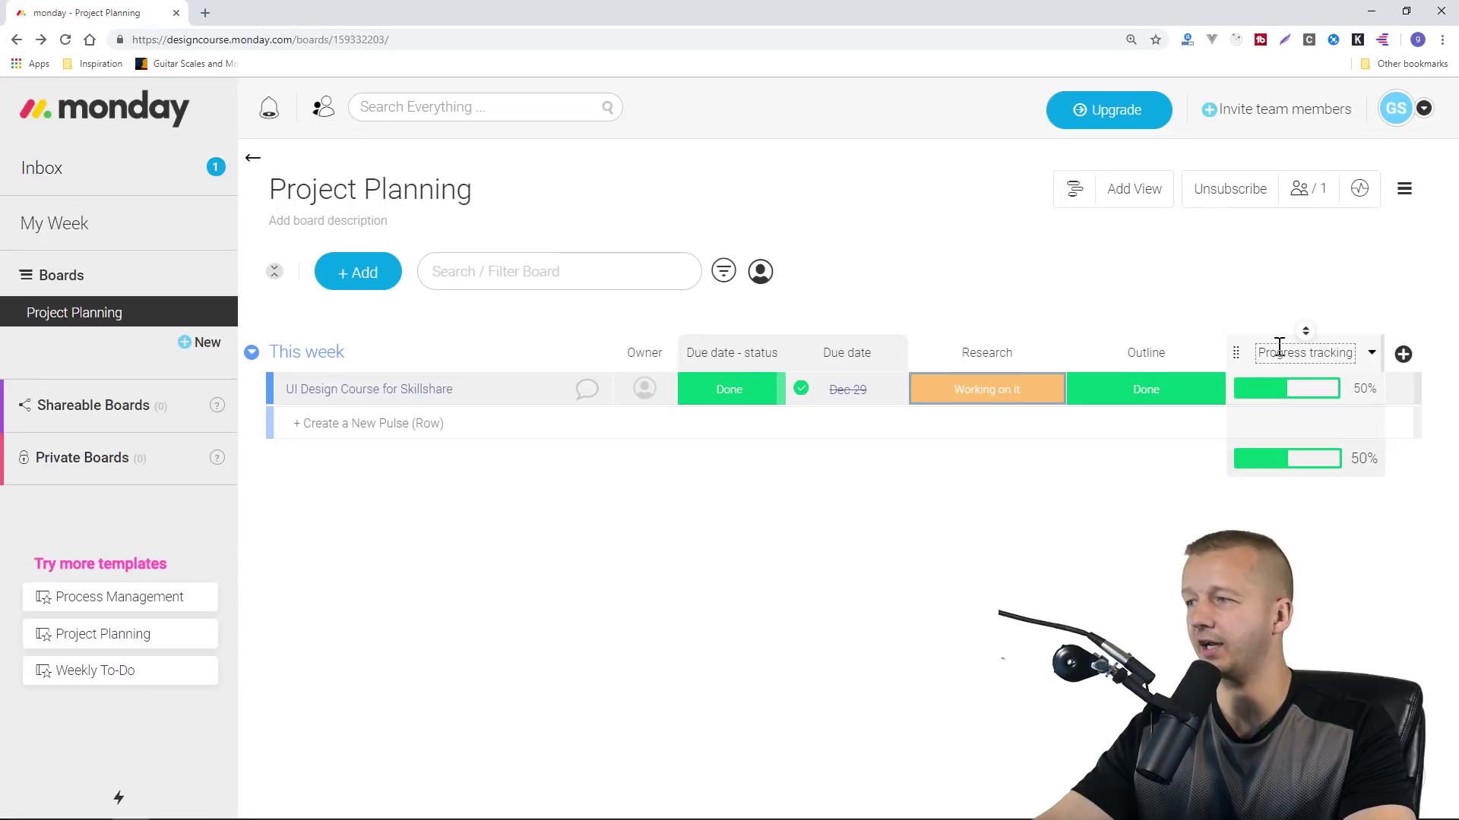
pyautogui.click(1402, 356)
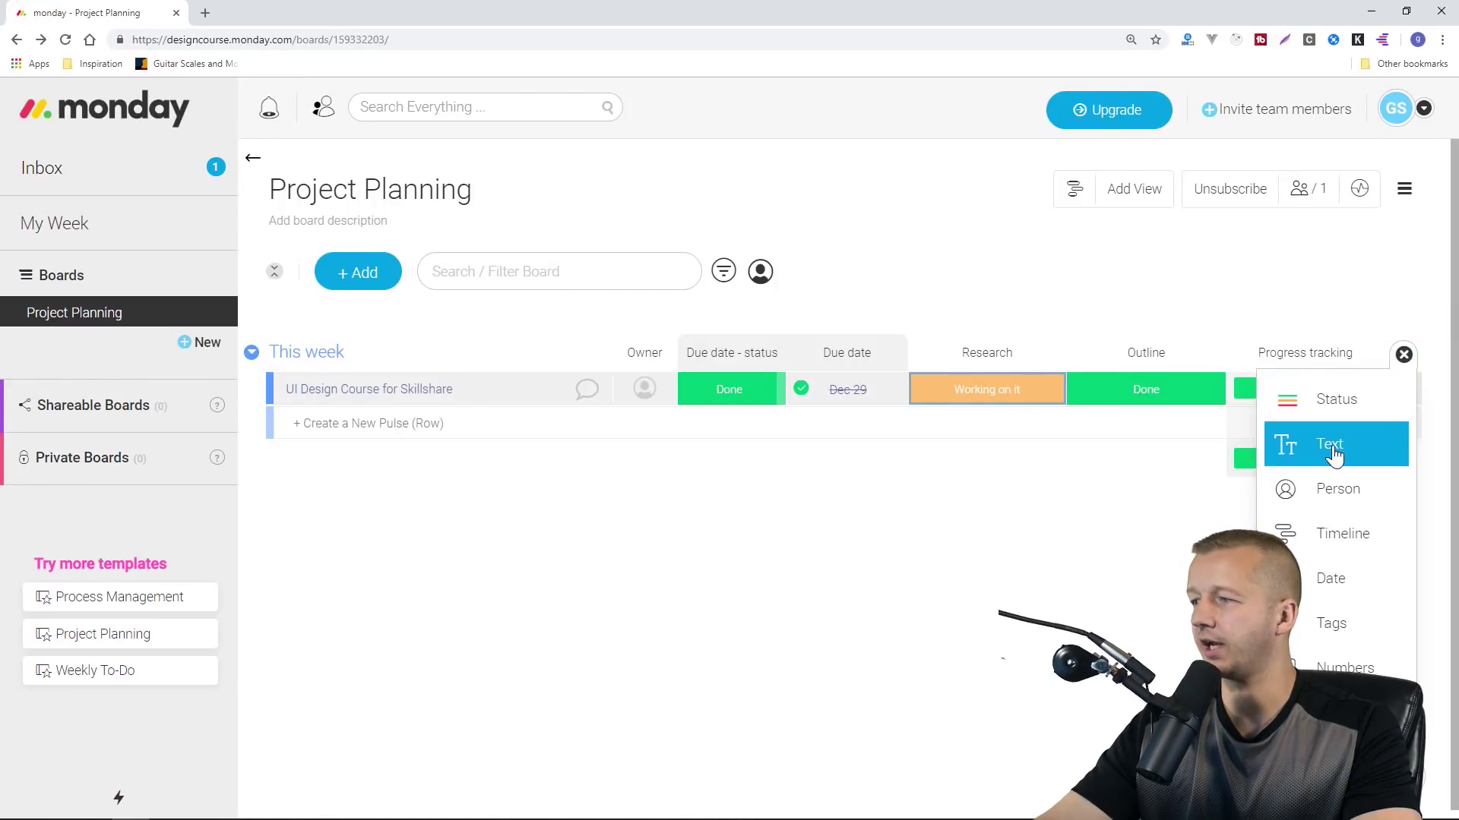
# Step: Add a Status column named Recording and move it just before Progress tracking, leaving it blank
pyautogui.click(1333, 402)
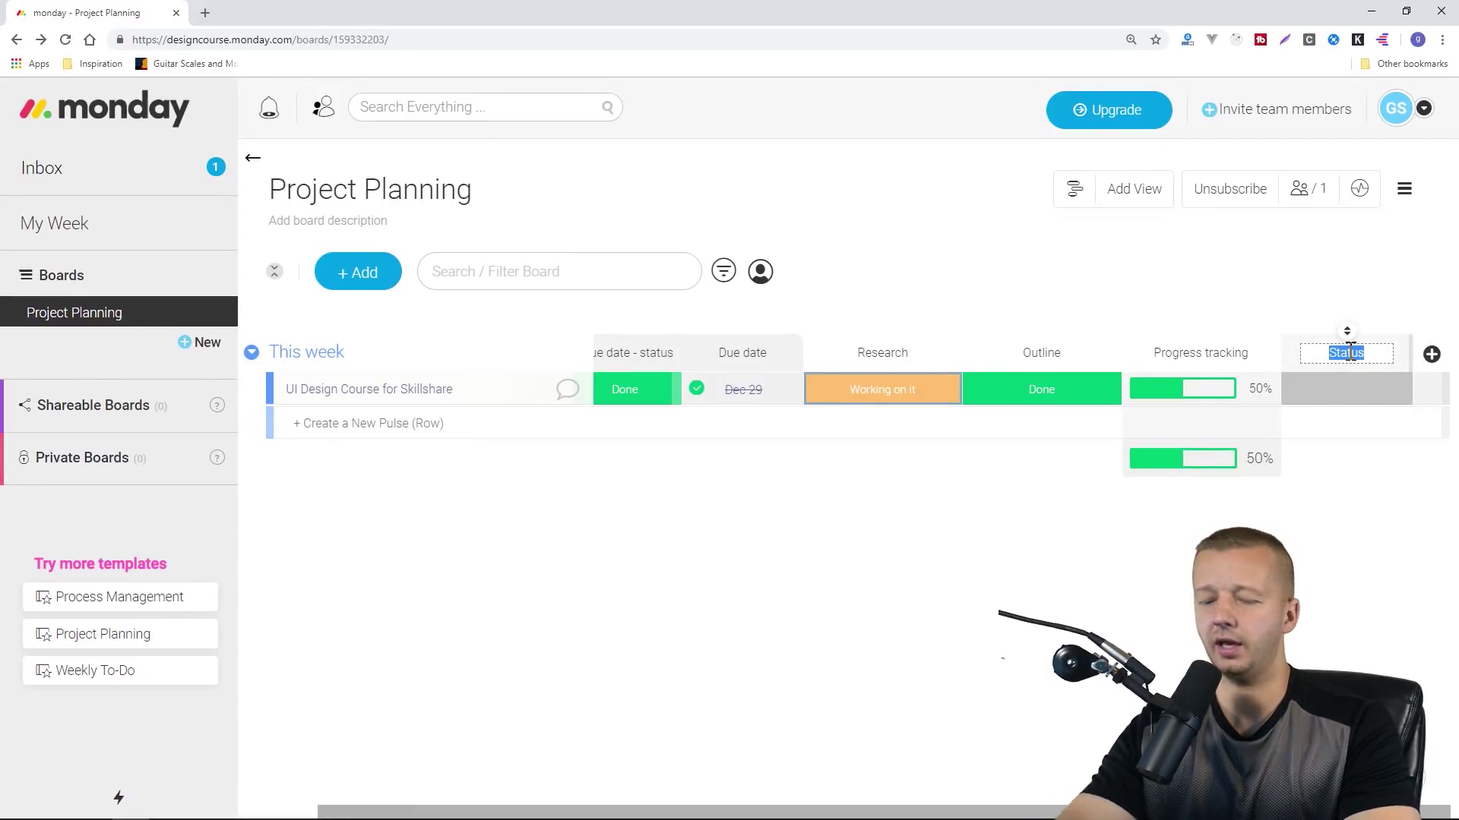
pyautogui.write('Repording')
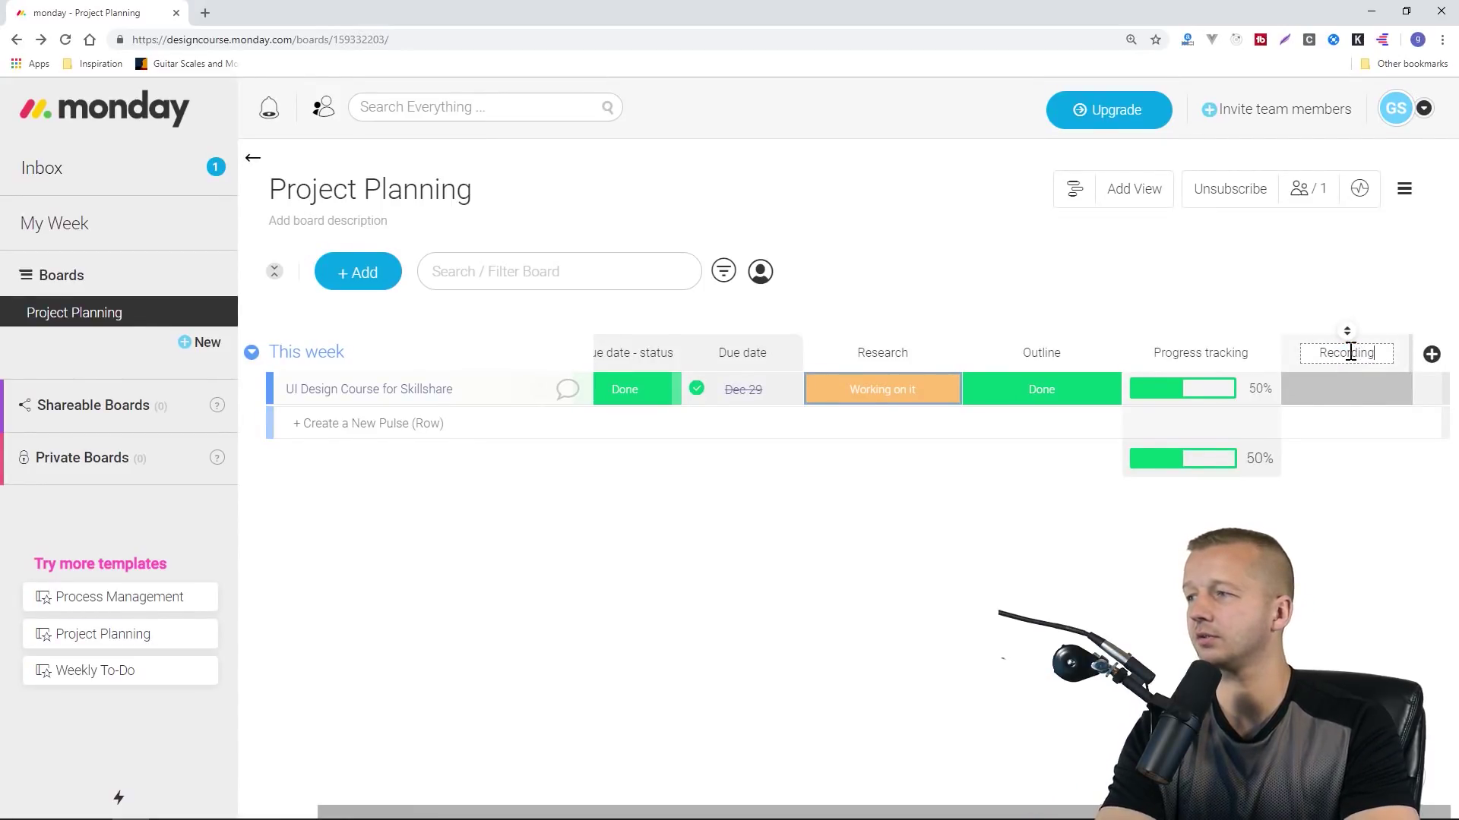
pyautogui.press('Return')
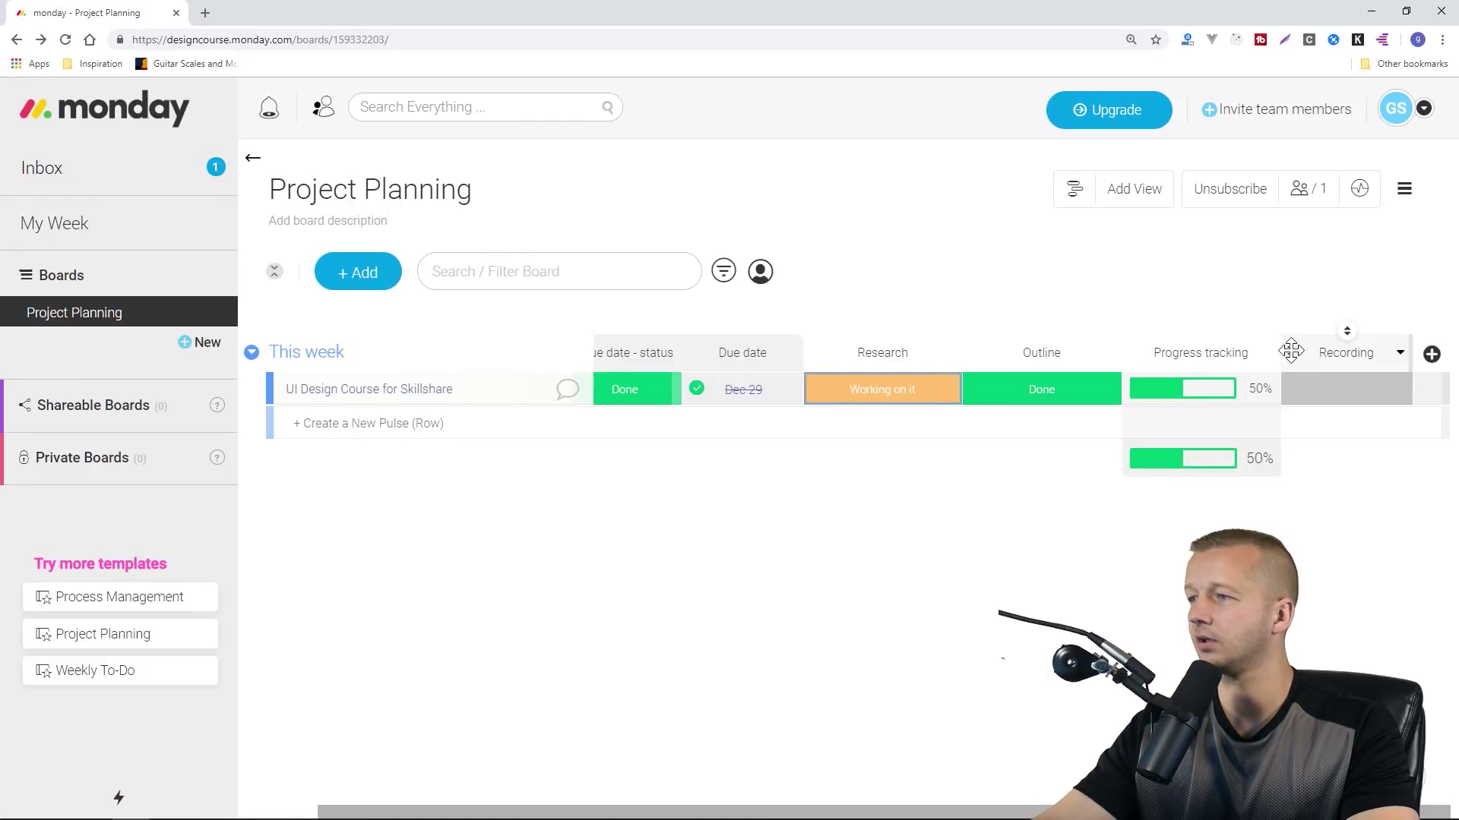
pyautogui.moveTo(1292, 348); pyautogui.dragTo(1165, 386)
pyautogui.click(1186, 392)
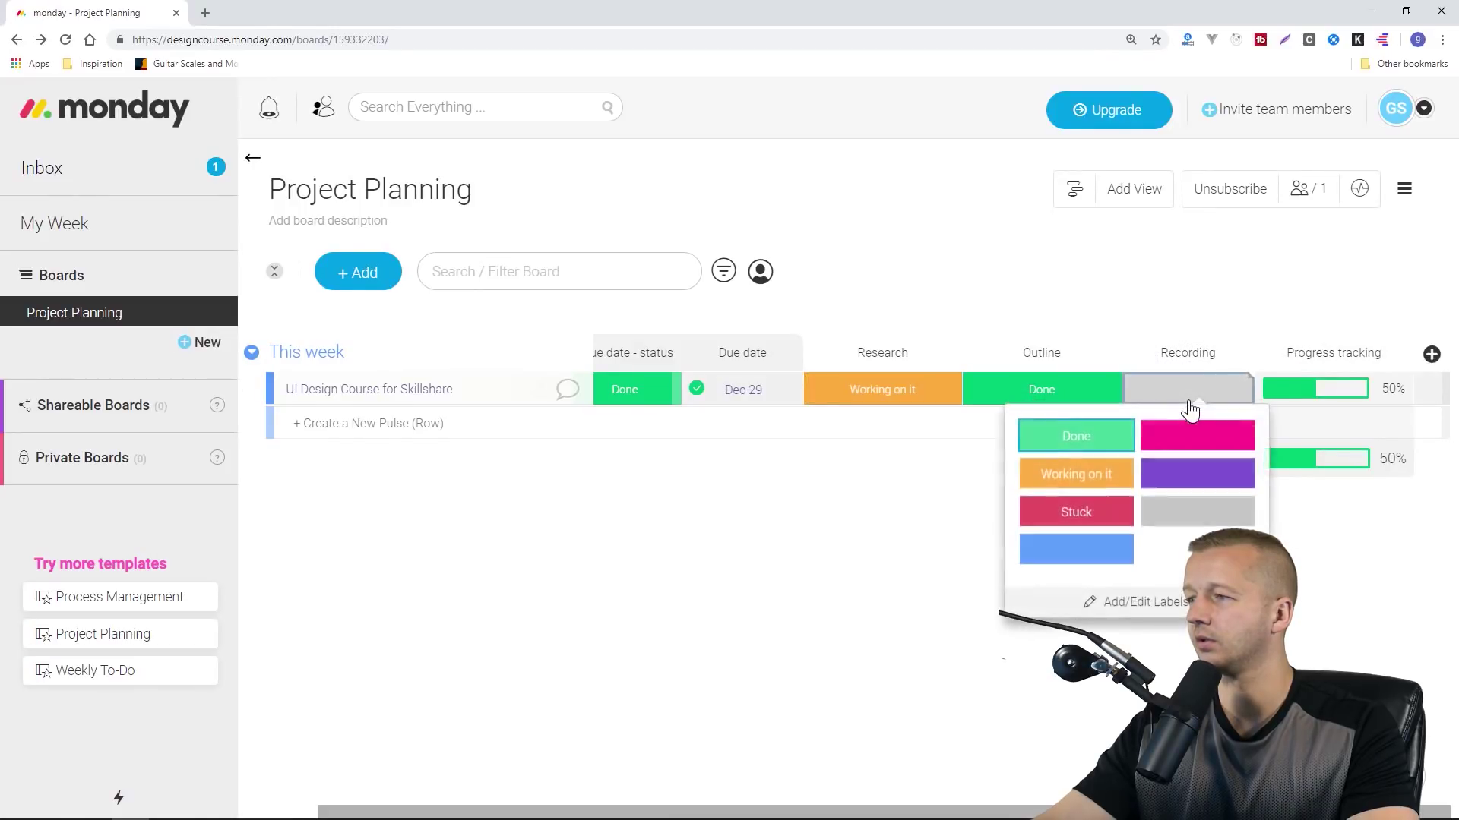
pyautogui.click(1190, 515)
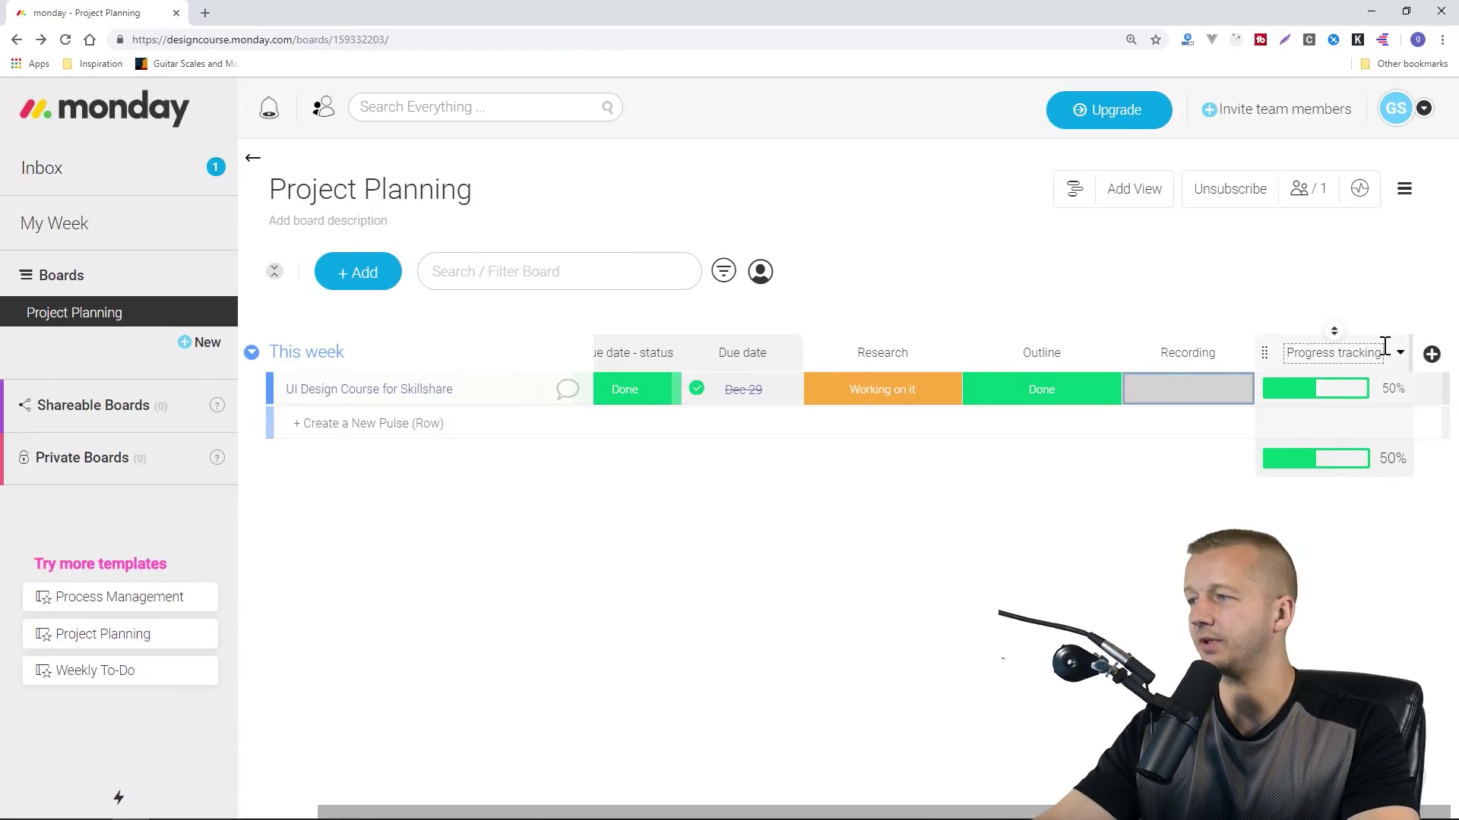
# Step: Add a Status column named Editing directly after Recording
pyautogui.click(1431, 354)
pyautogui.click(1379, 403)
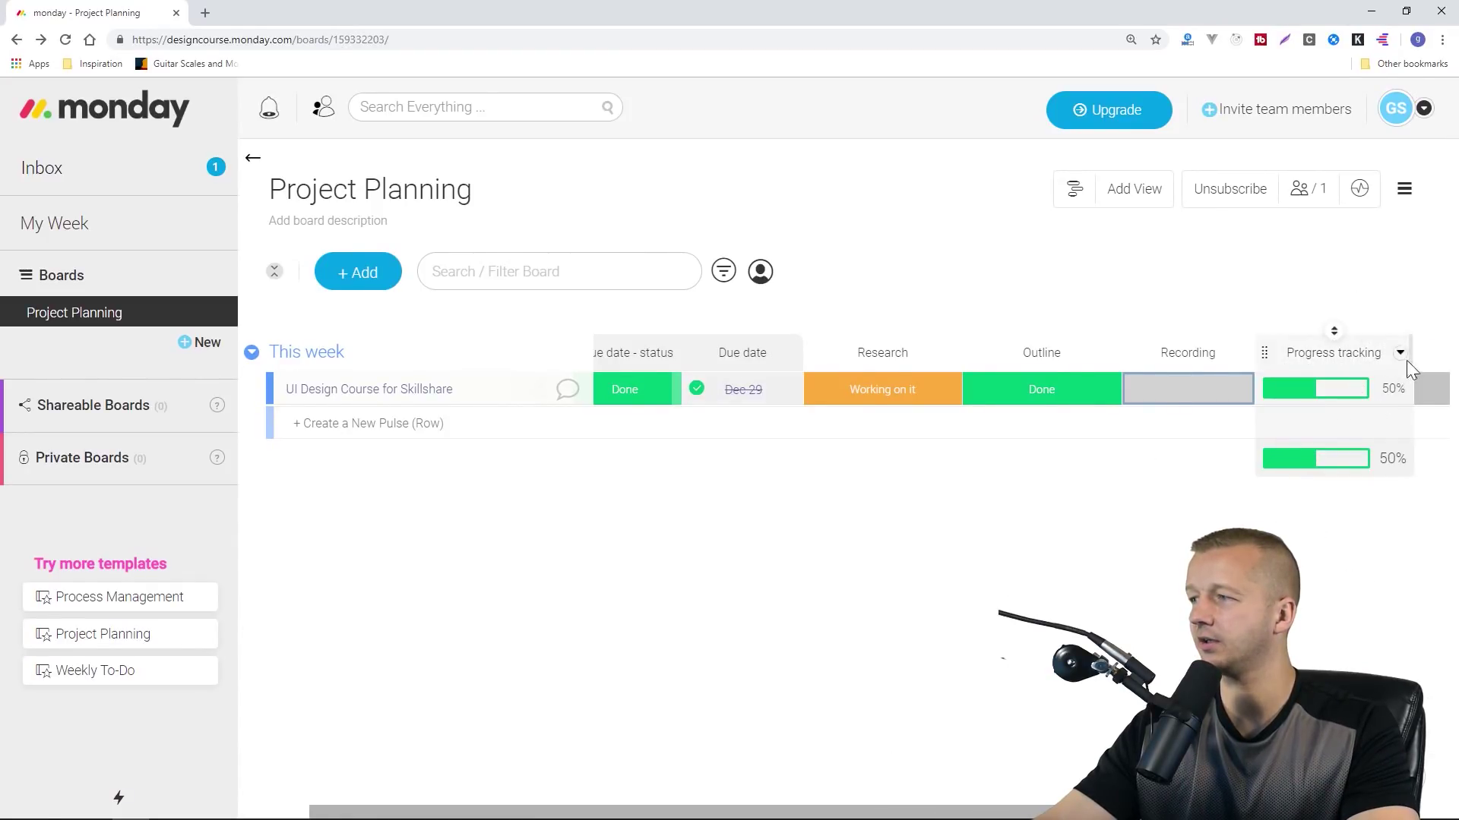
pyautogui.moveTo(1423, 354); pyautogui.dragTo(1270, 365)
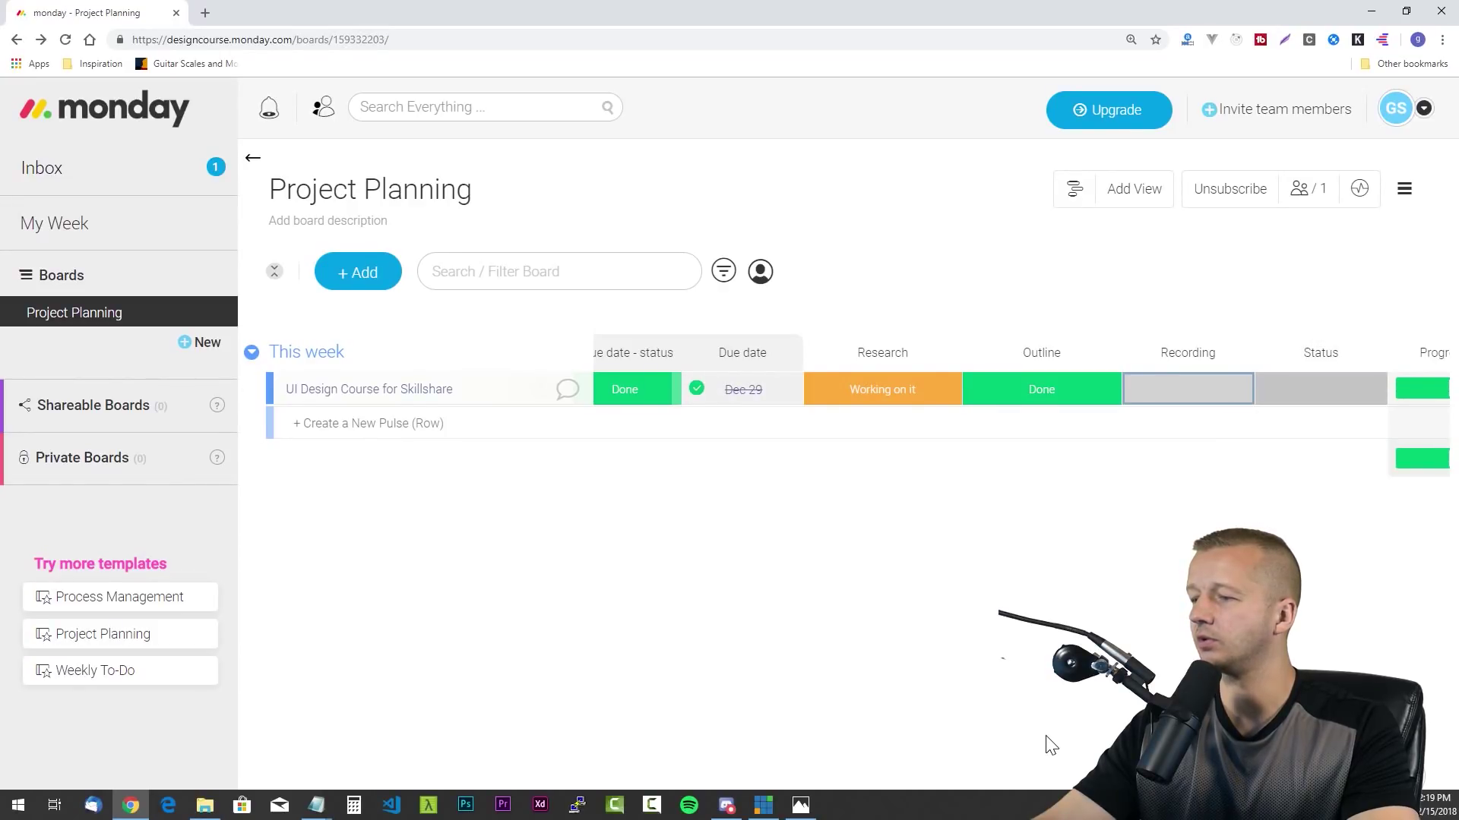
pyautogui.hscroll(2, 836, 388)
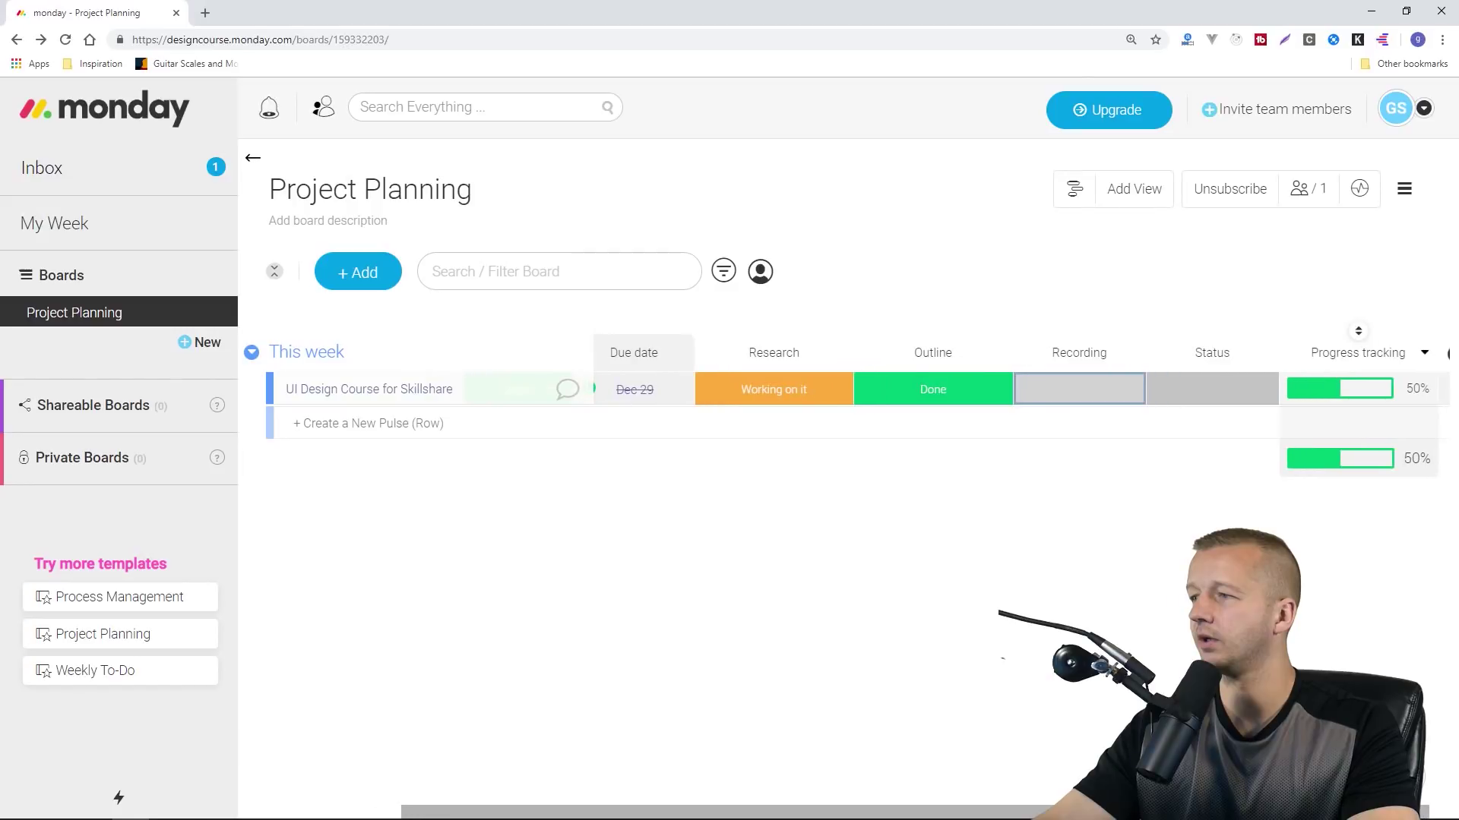
pyautogui.click(1201, 354)
pyautogui.write('Editing')
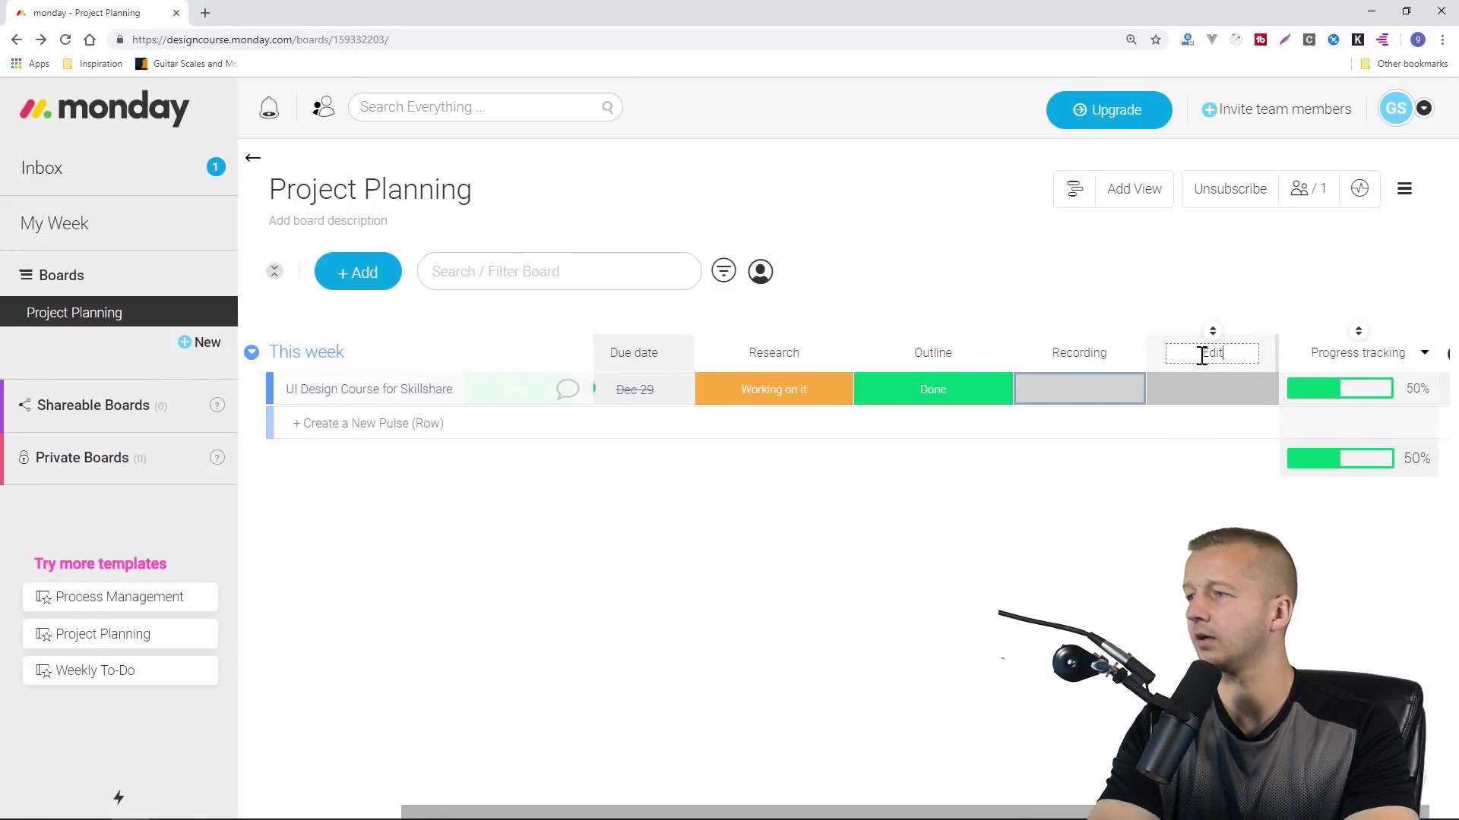
pyautogui.press('Return')
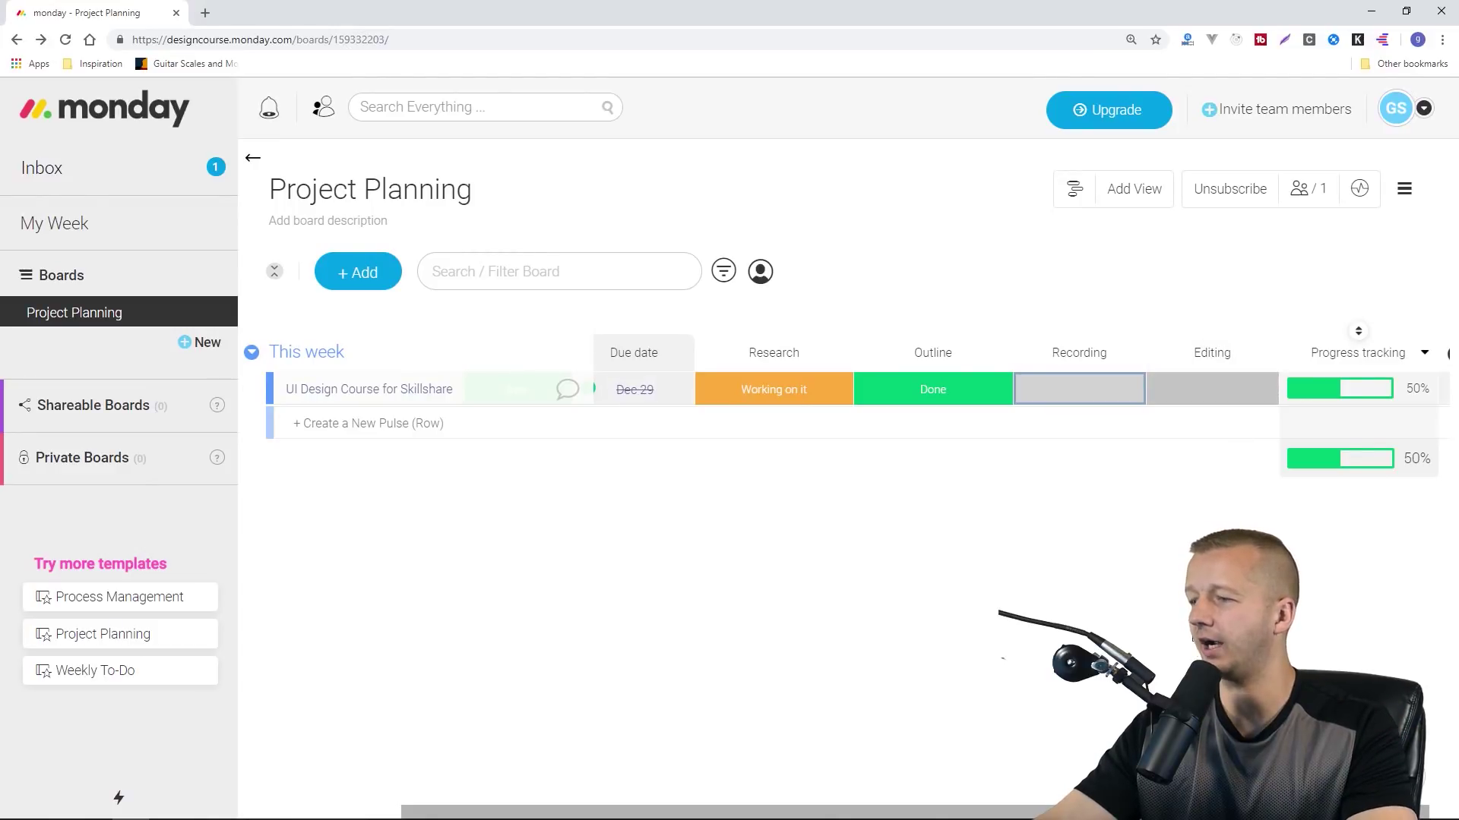
pyautogui.hscroll(2, 1223, 389)
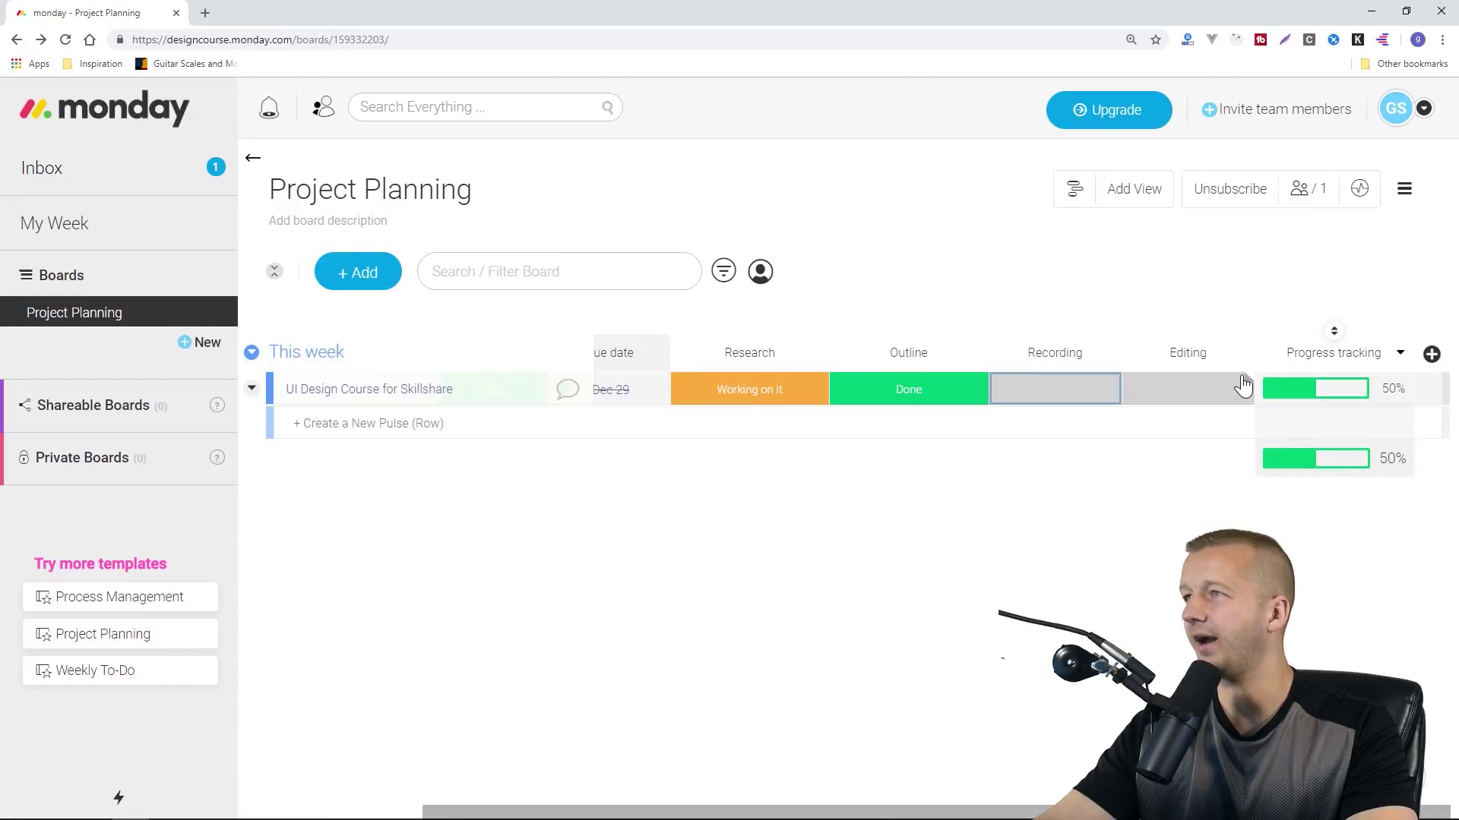
# Step: Add a Status column named Production, placed before Progress tracking
pyautogui.click(1432, 357)
pyautogui.click(1401, 401)
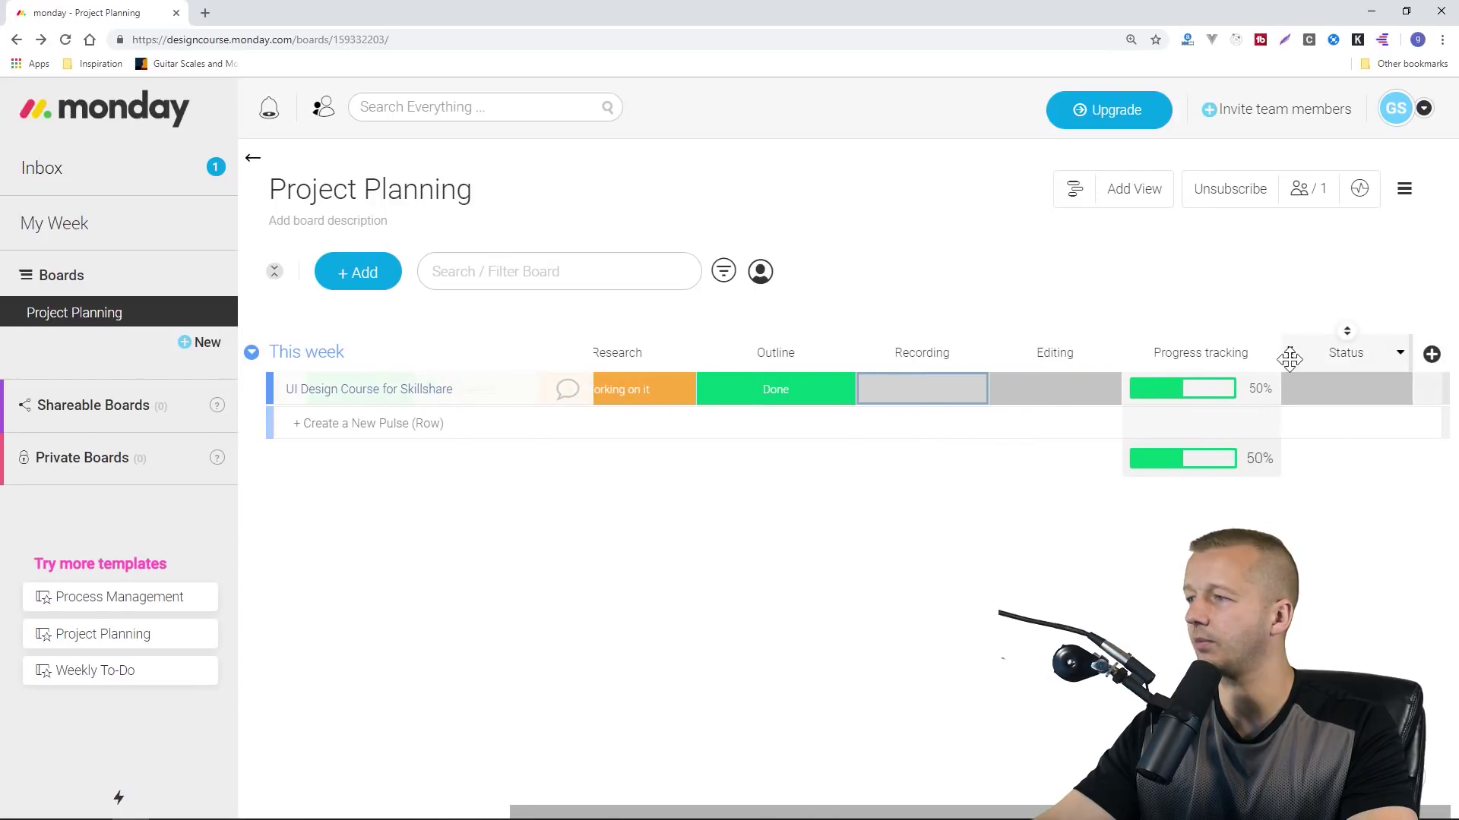
pyautogui.moveTo(1290, 355); pyautogui.dragTo(1176, 351)
pyautogui.click(1176, 351)
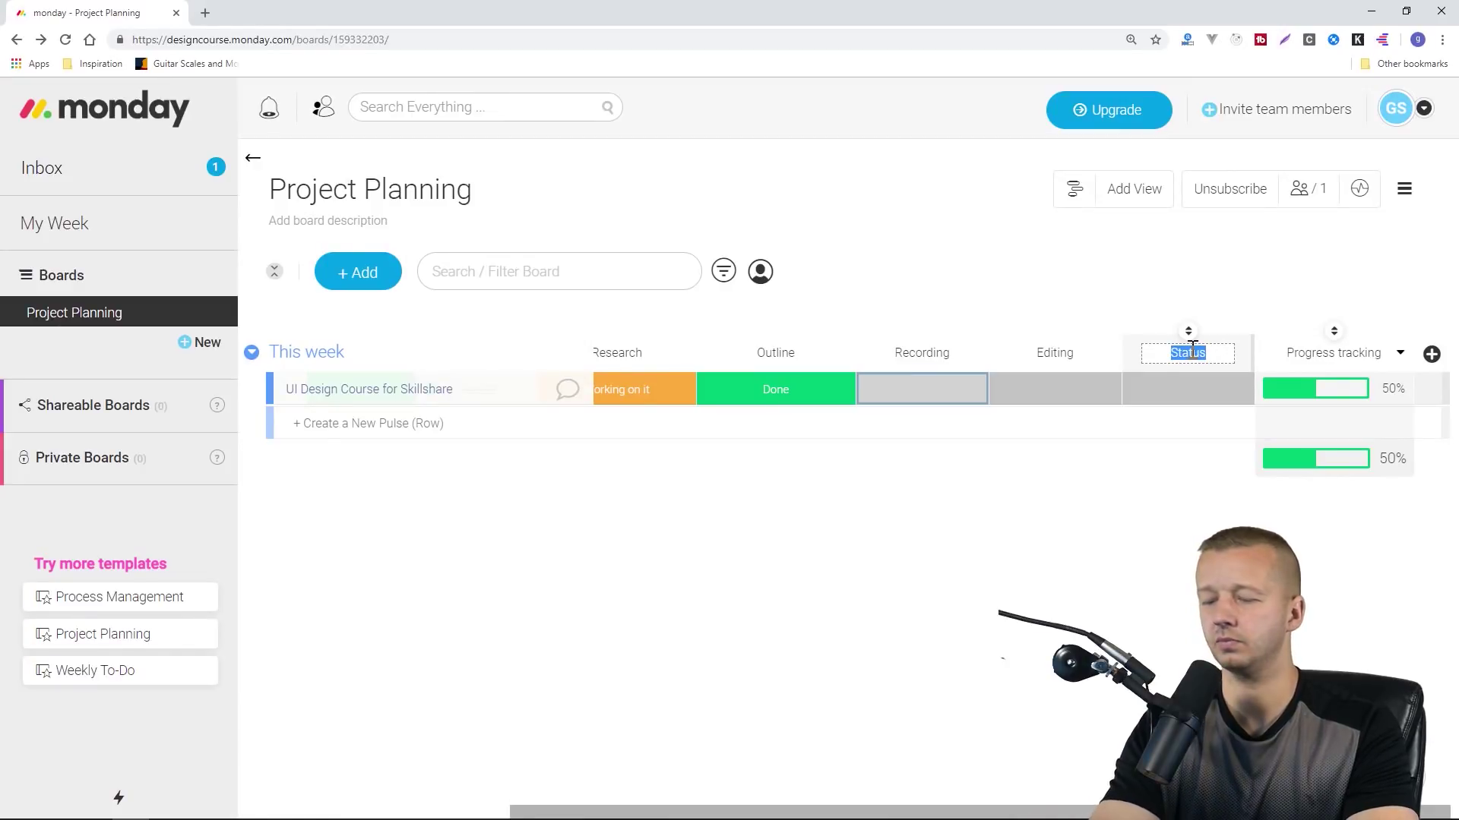
pyautogui.write('Production')
pyautogui.press('Return')
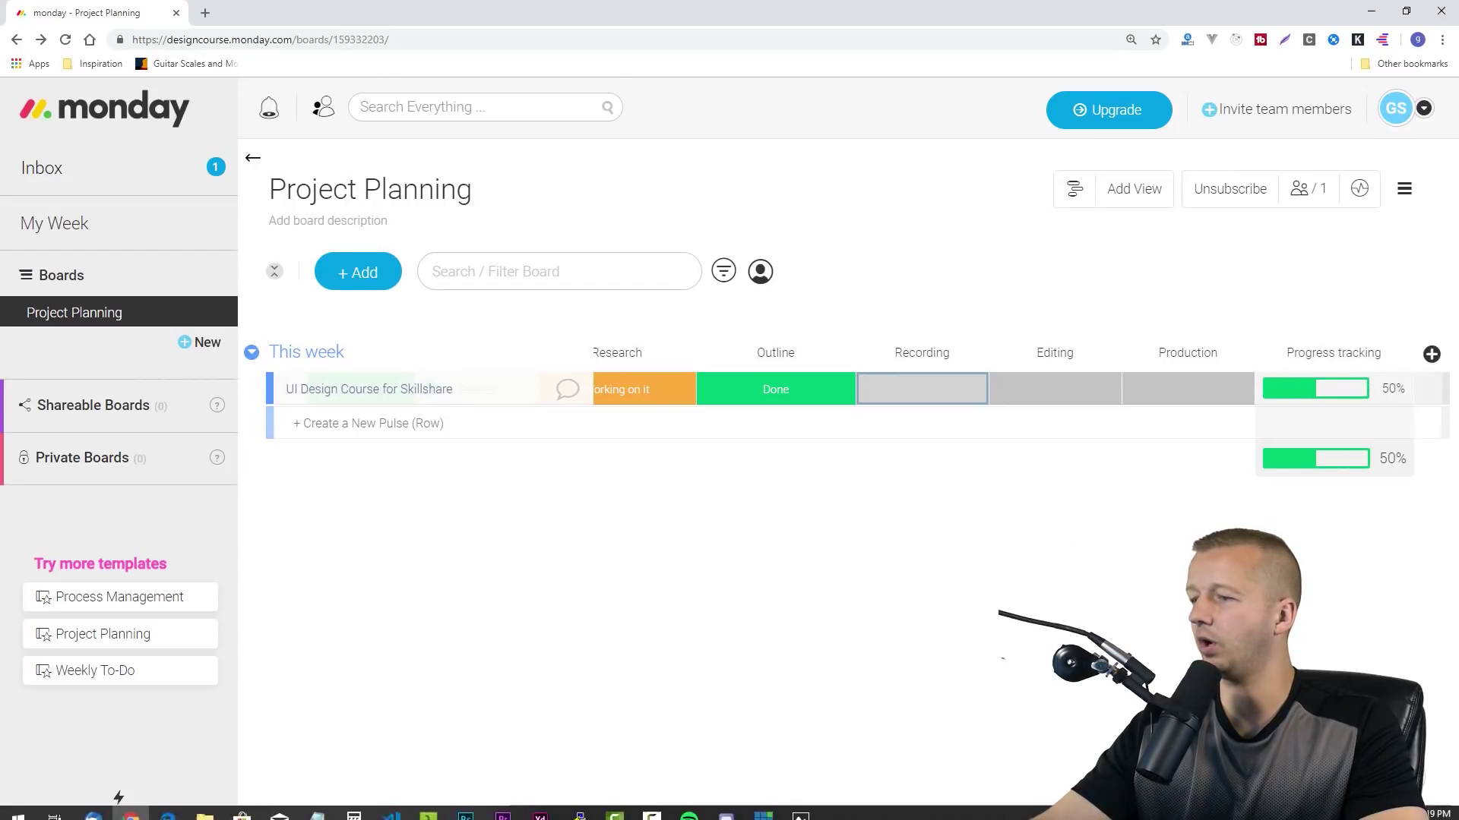
# Step: Clear Outline's Done status to the blank label so progress tracking reads 0%
pyautogui.click(775, 394)
pyautogui.click(831, 443)
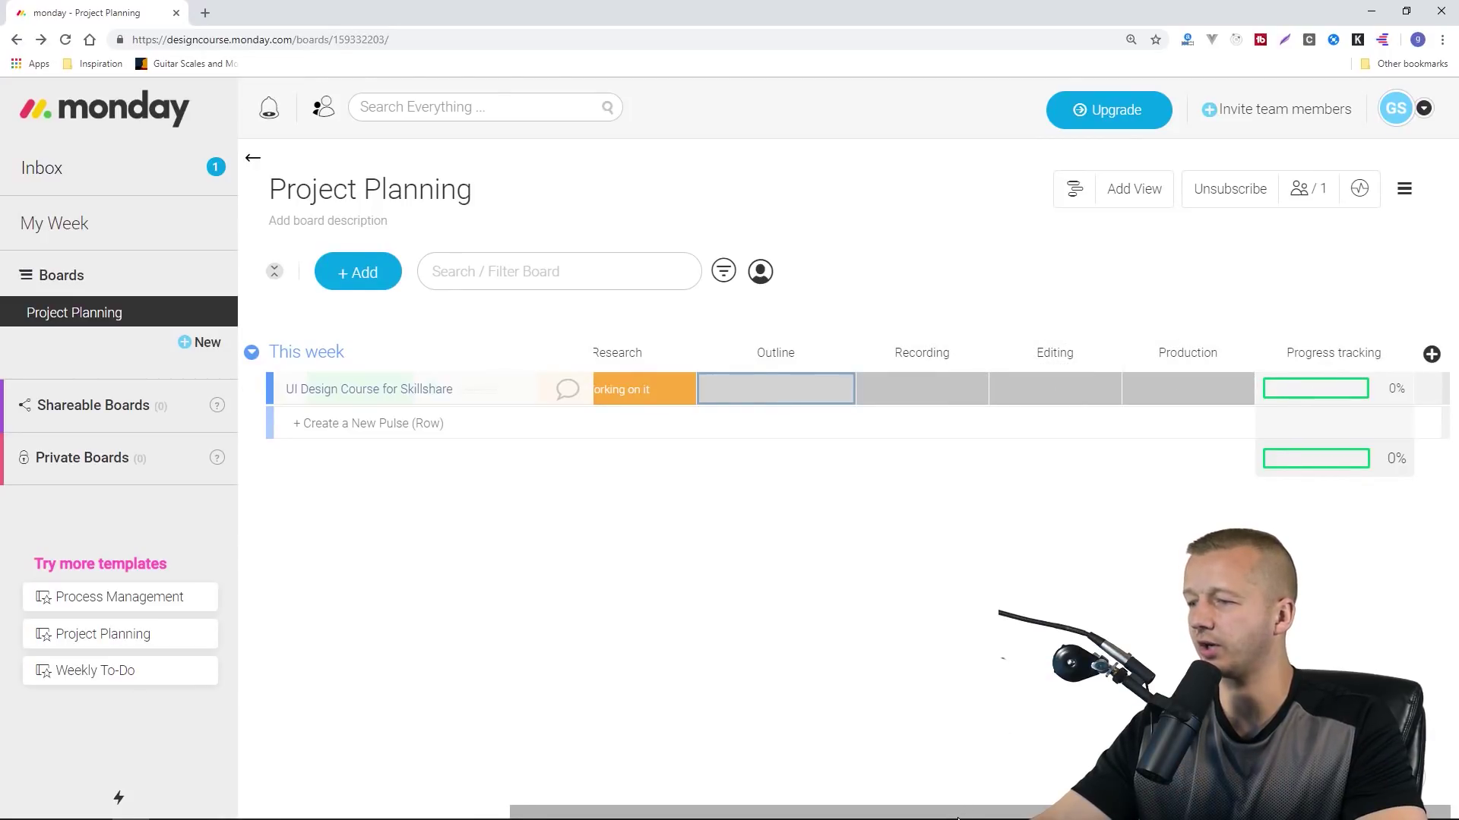
pyautogui.moveTo(953, 810); pyautogui.dragTo(684, 810)
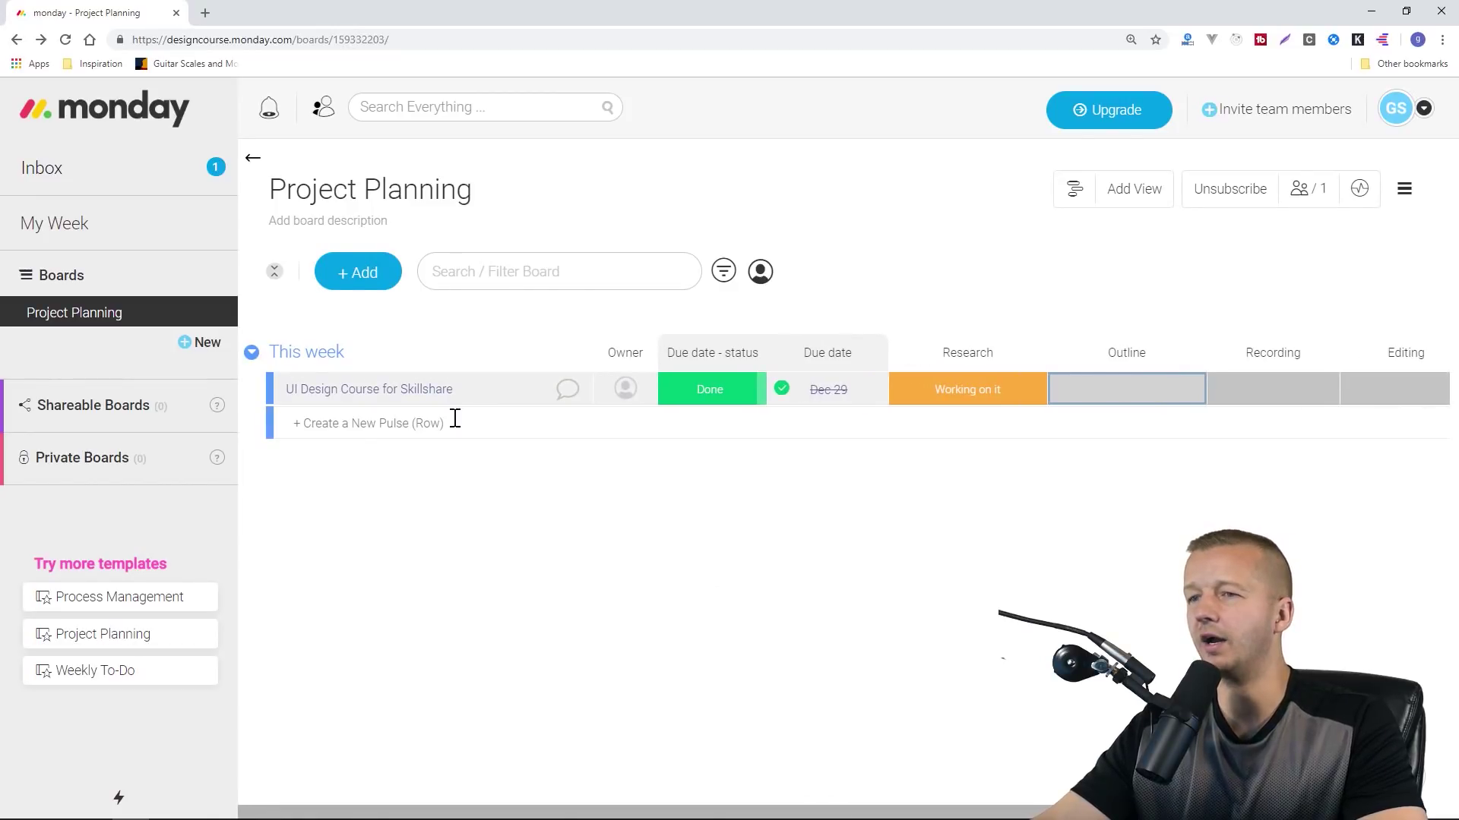
pyautogui.click(348, 426)
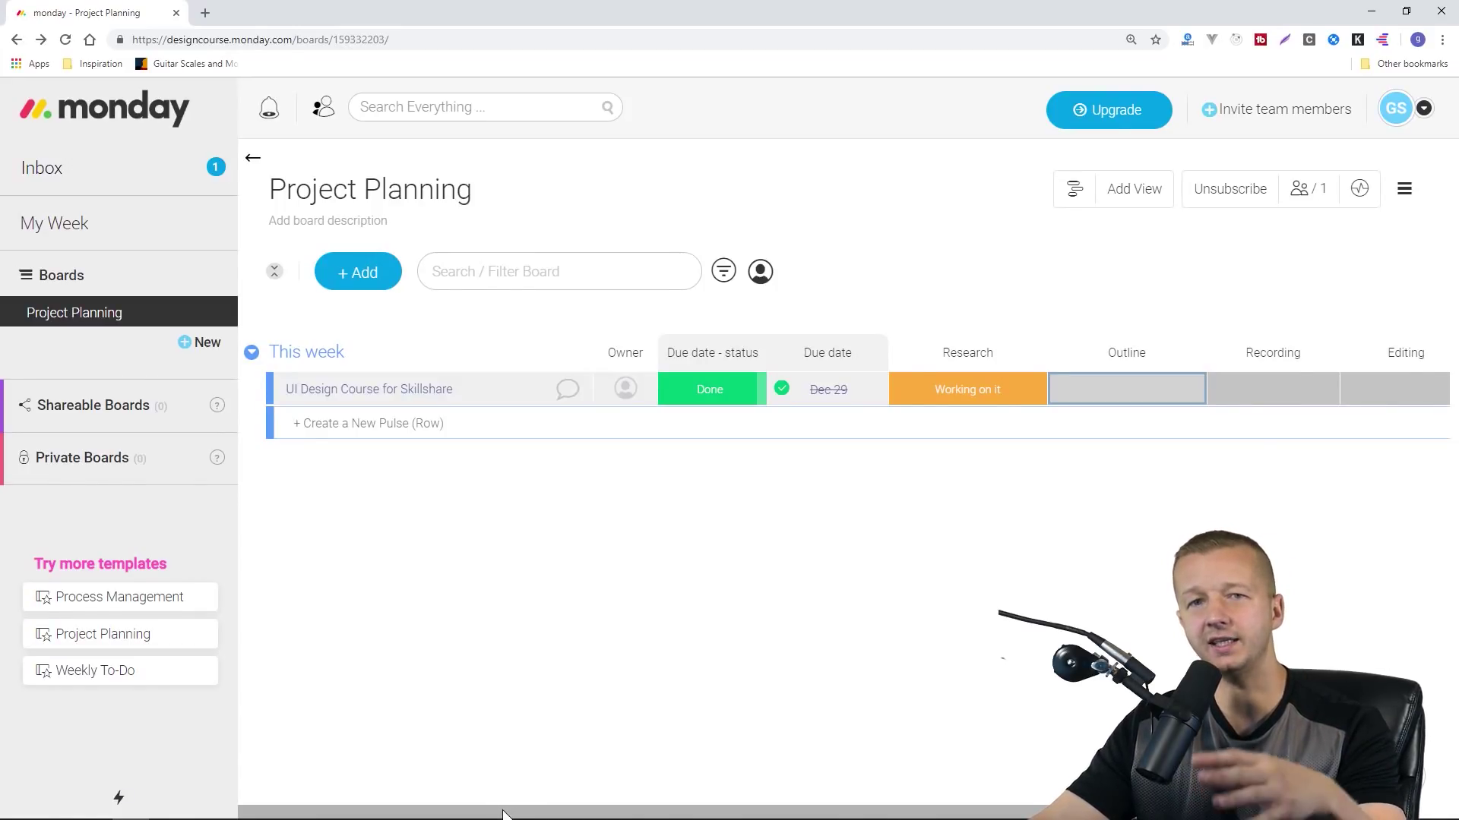
pyautogui.moveTo(504, 814); pyautogui.dragTo(878, 775)
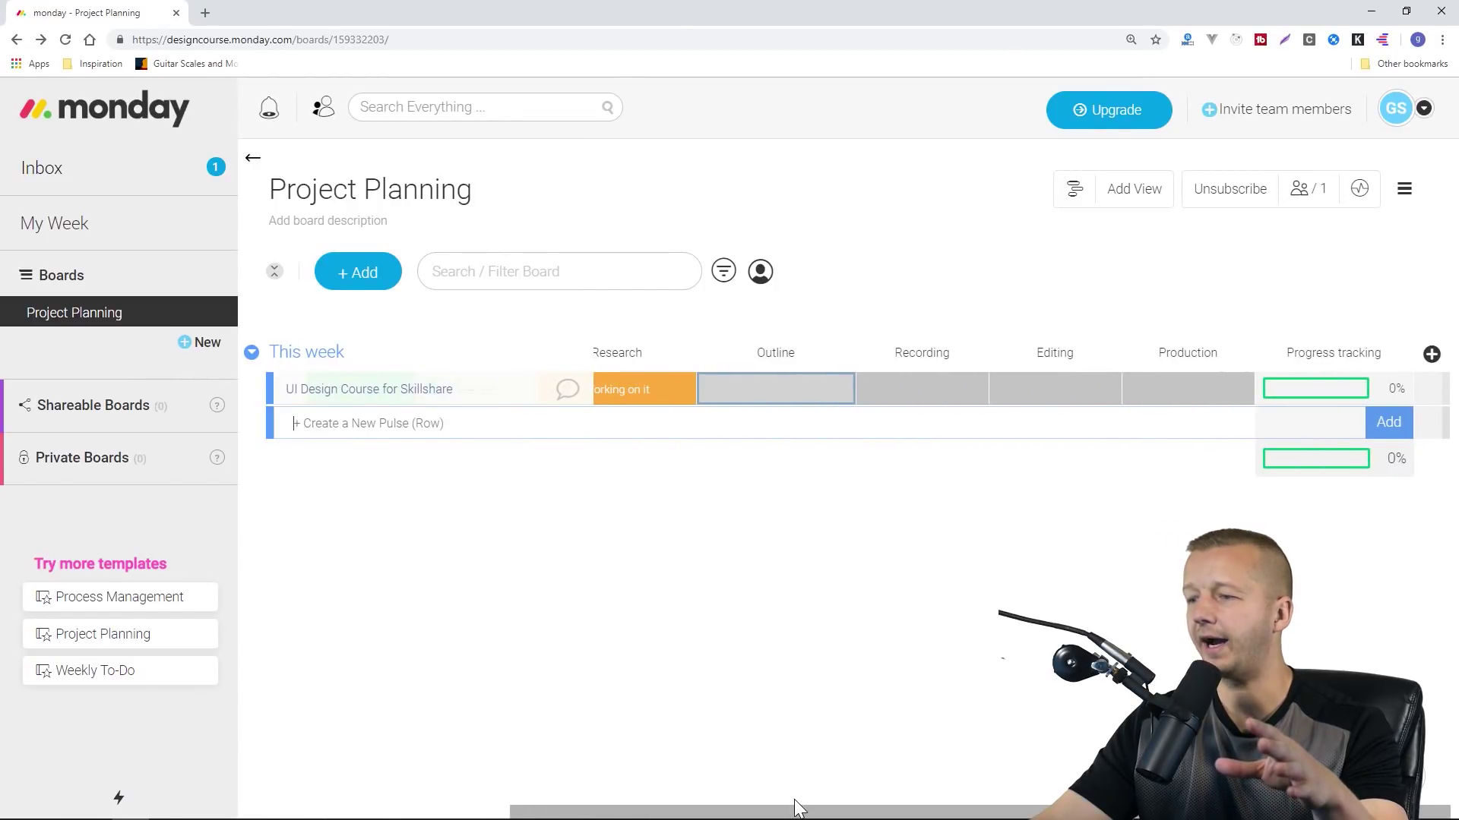
# Step: Add a Person column and assign the team member to UI Design Course for Skillshare
pyautogui.click(1434, 359)
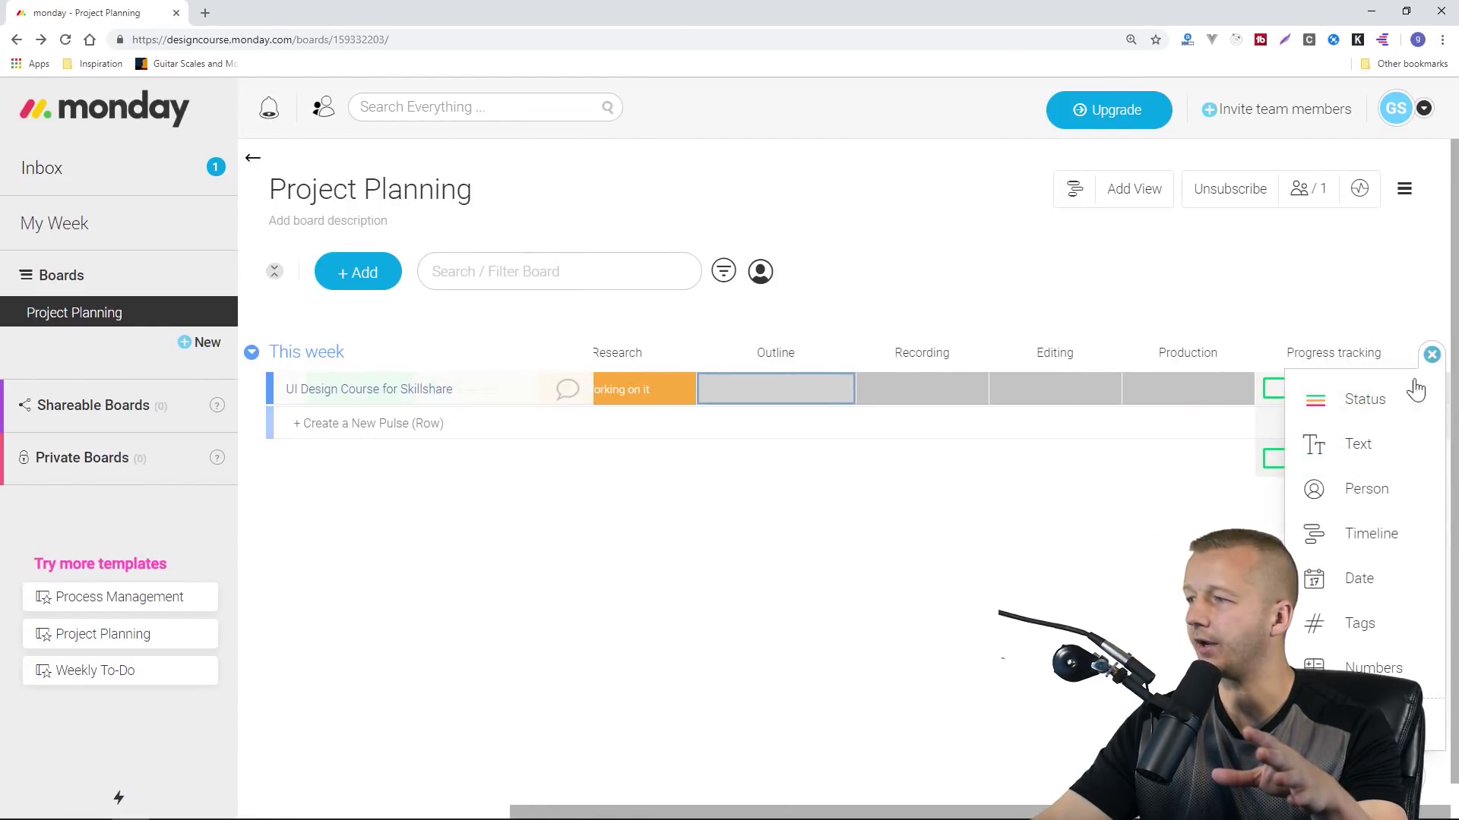
pyautogui.click(1367, 492)
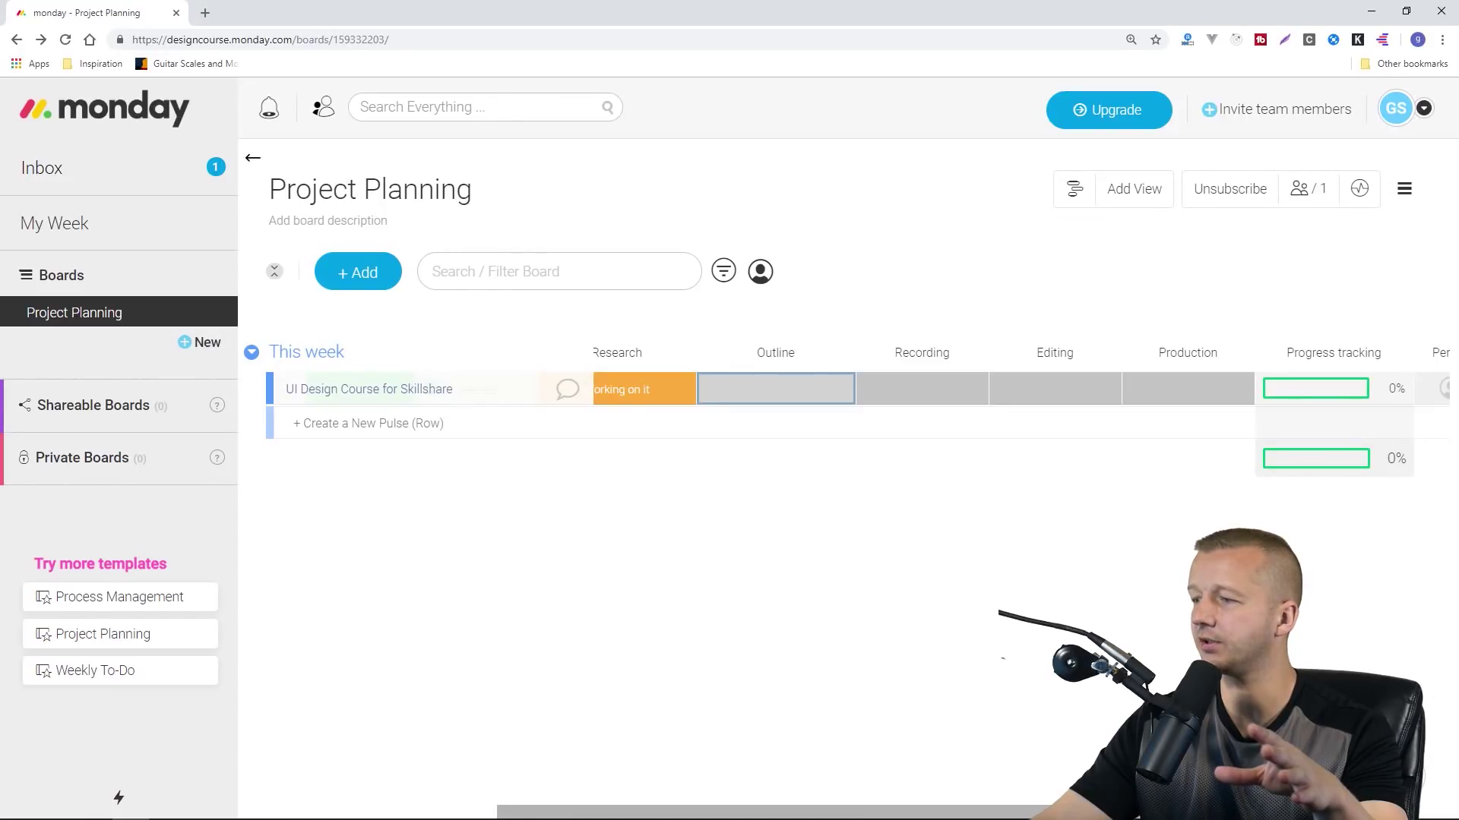
pyautogui.click(1381, 399)
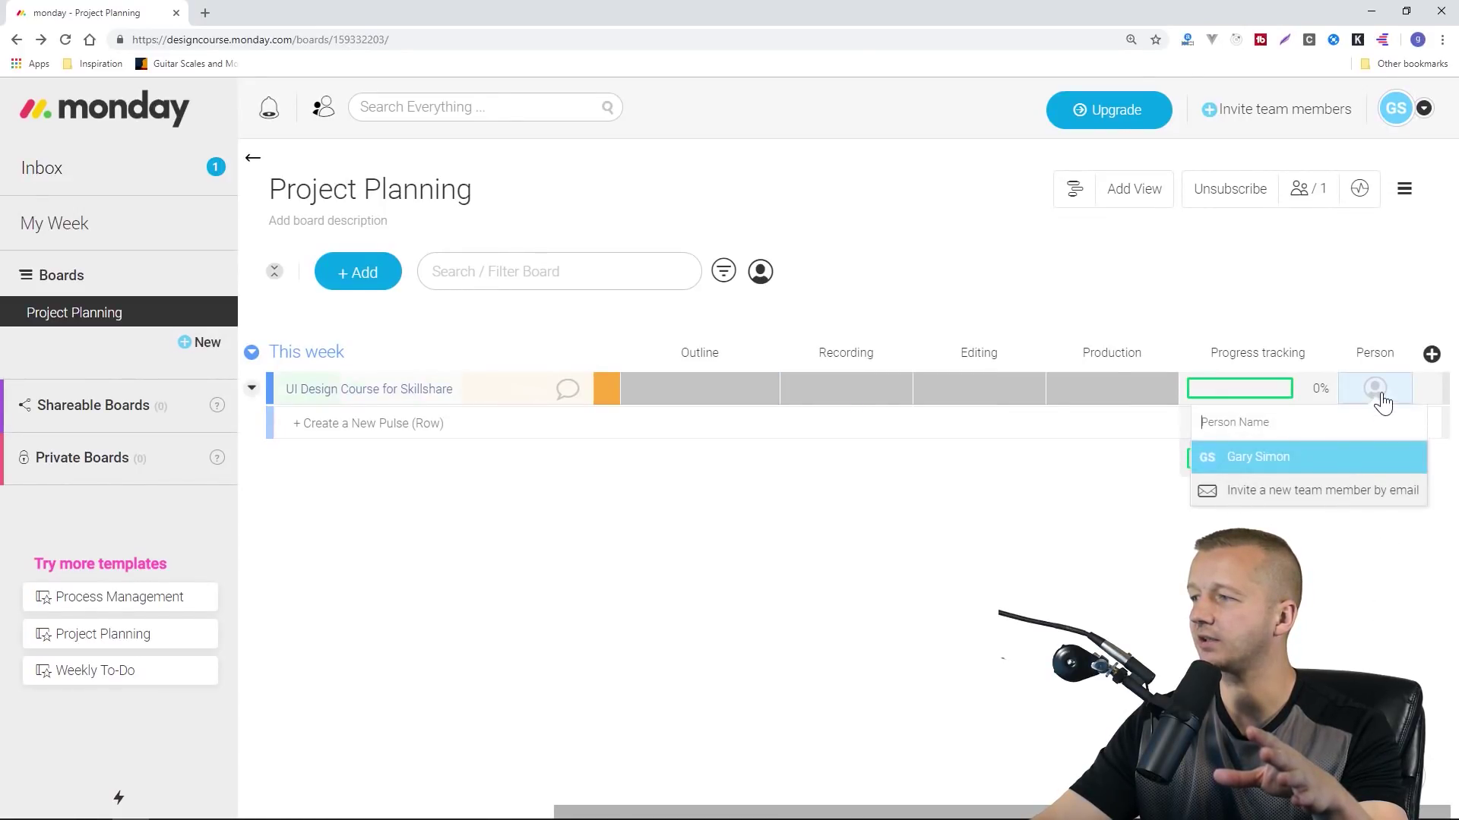
pyautogui.click(1263, 465)
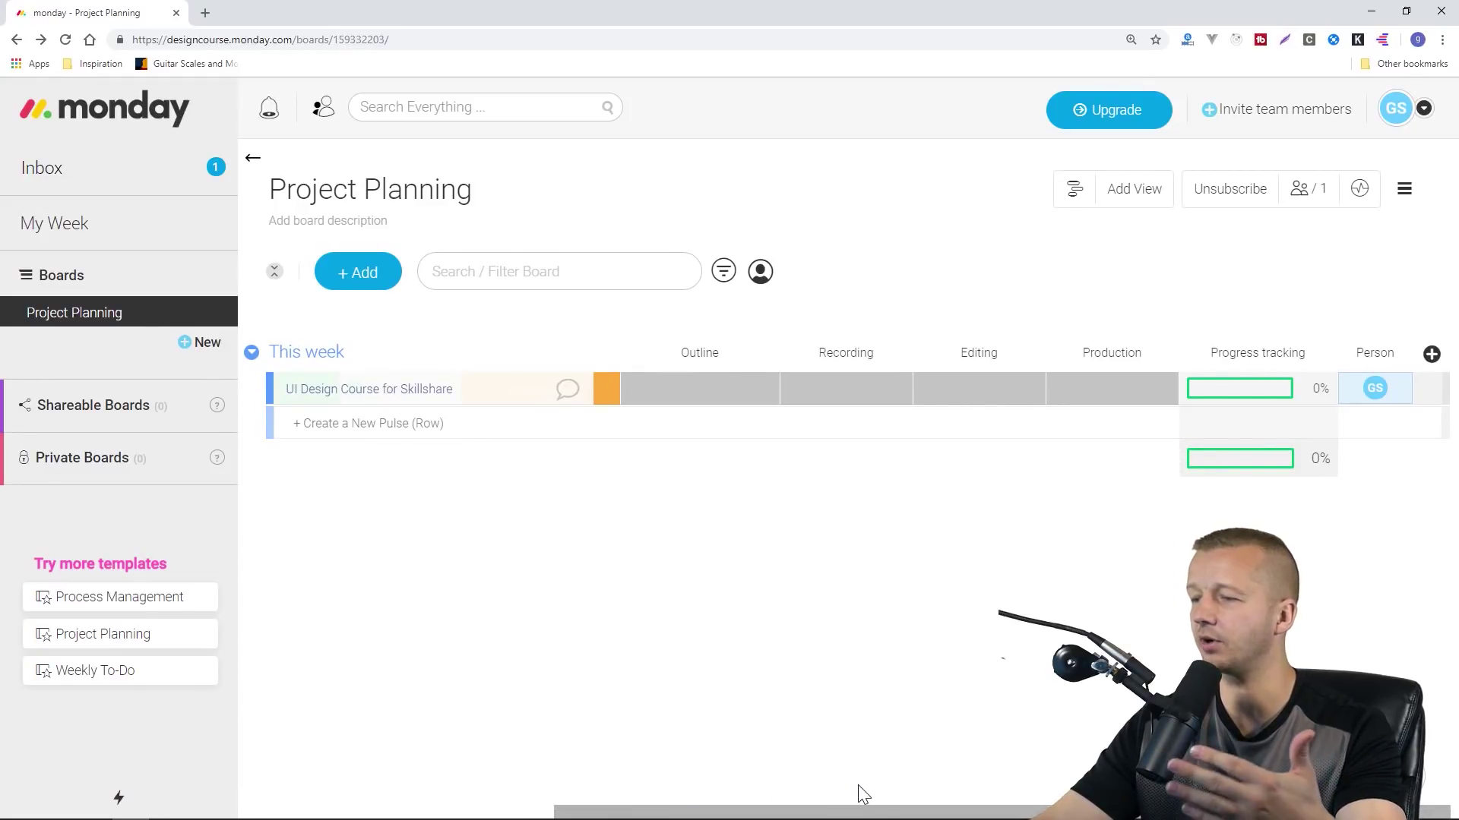
pyautogui.hscroll(-5, 858, 790)
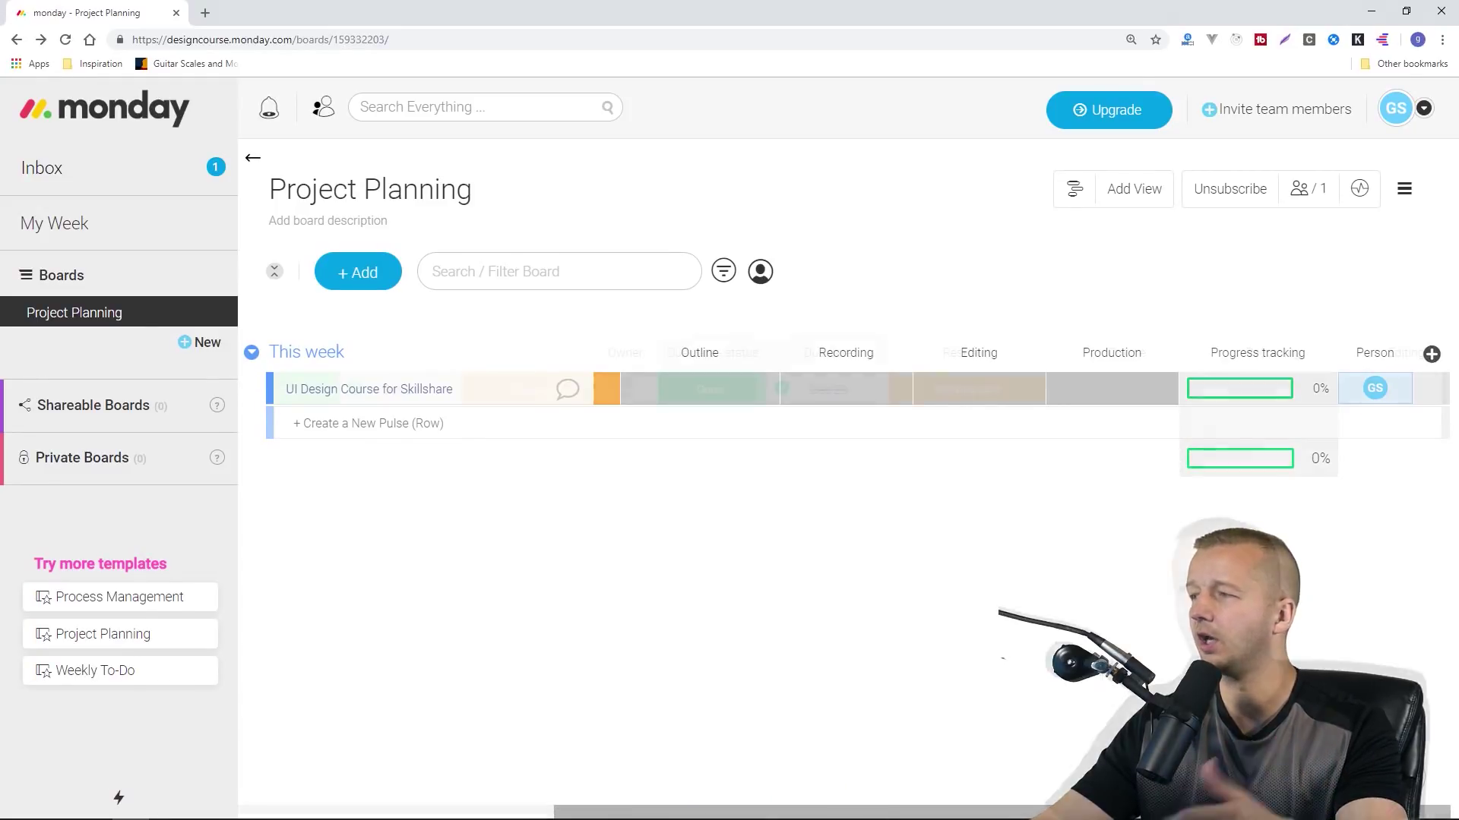
# Step: Open the board's Timeline view from the views center
pyautogui.click(1136, 197)
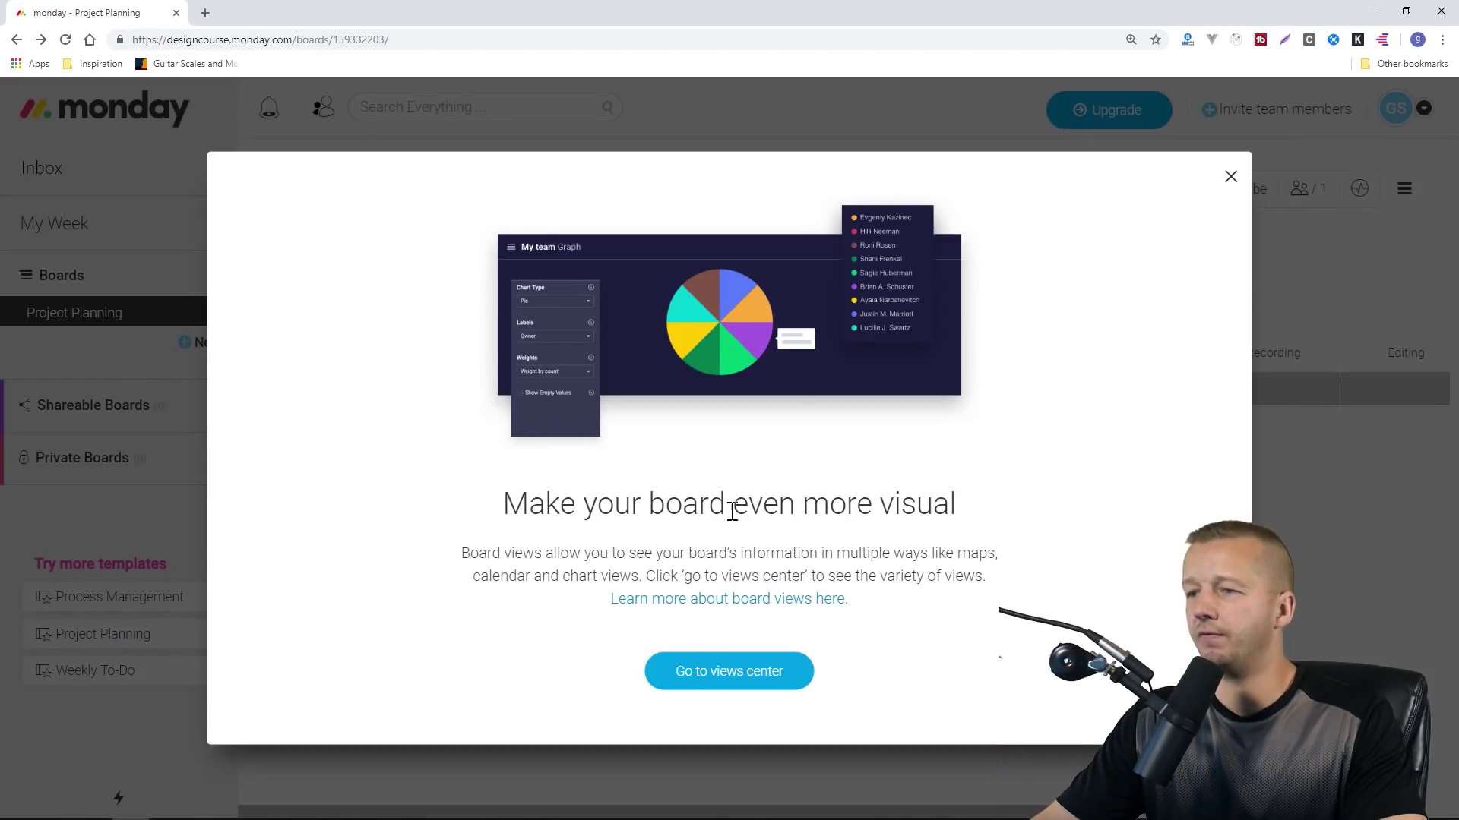
pyautogui.click(732, 682)
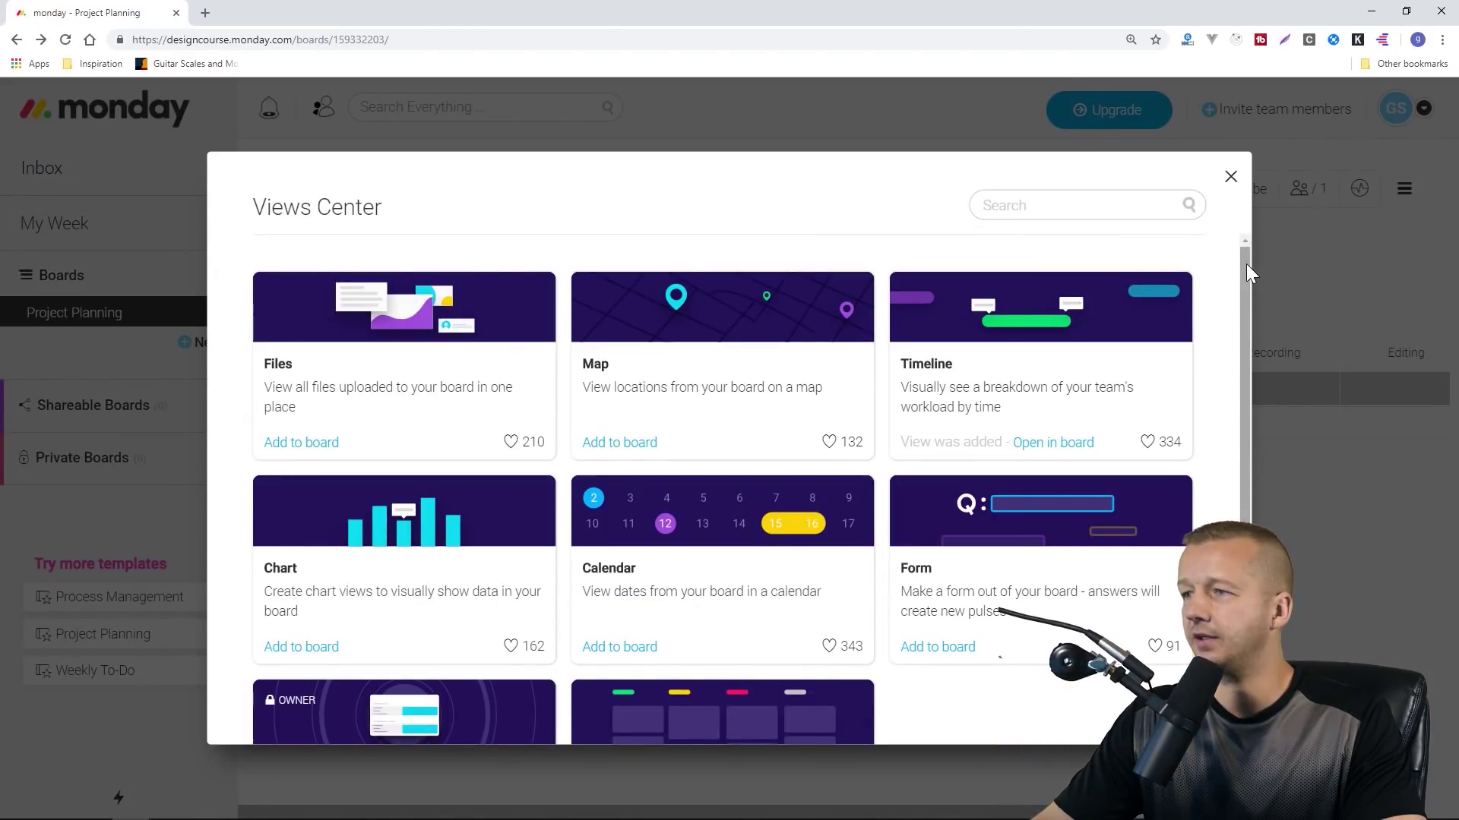
pyautogui.moveTo(1246, 262); pyautogui.dragTo(1220, 281)
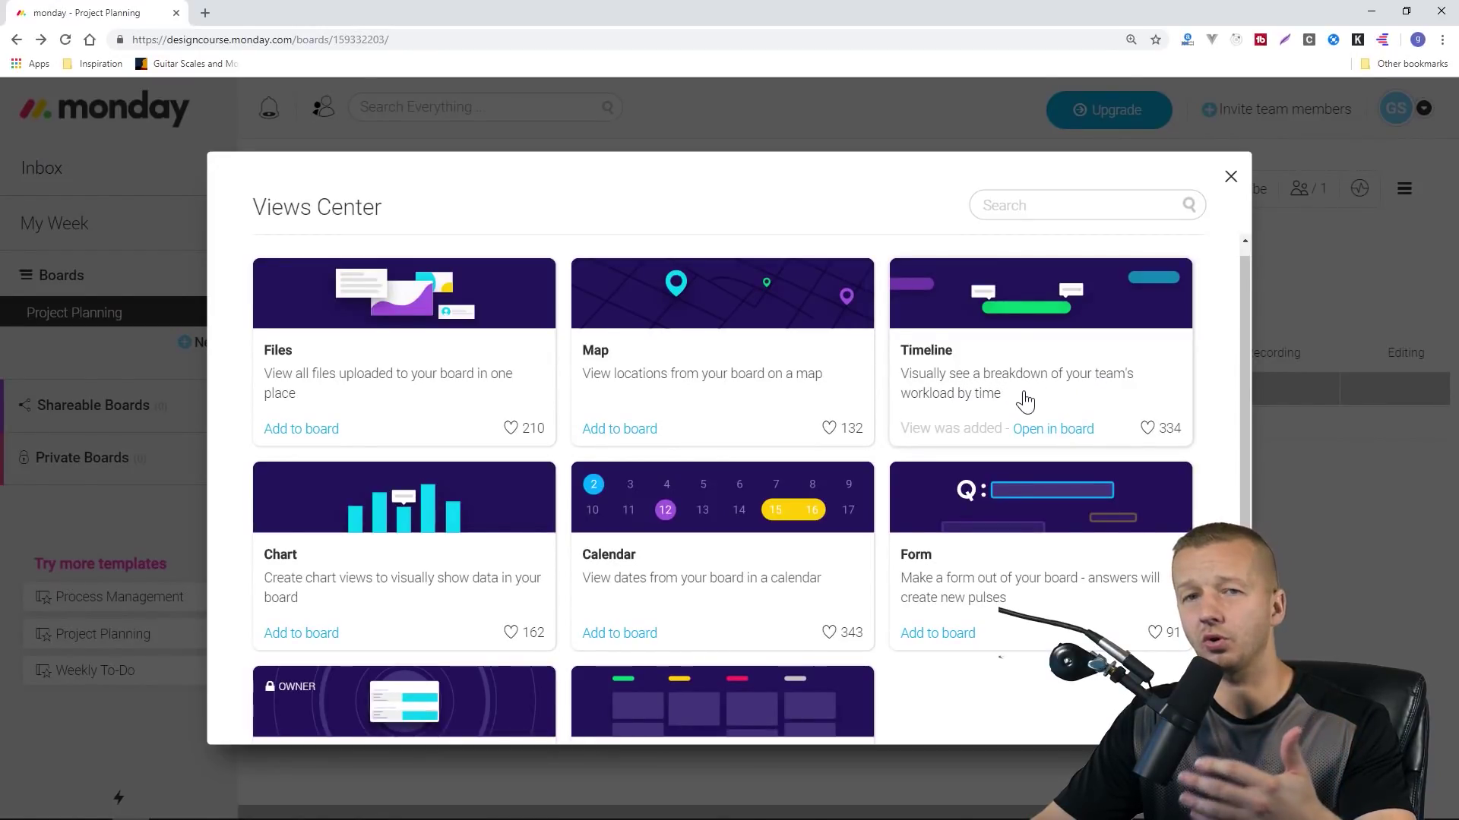
pyautogui.click(1022, 373)
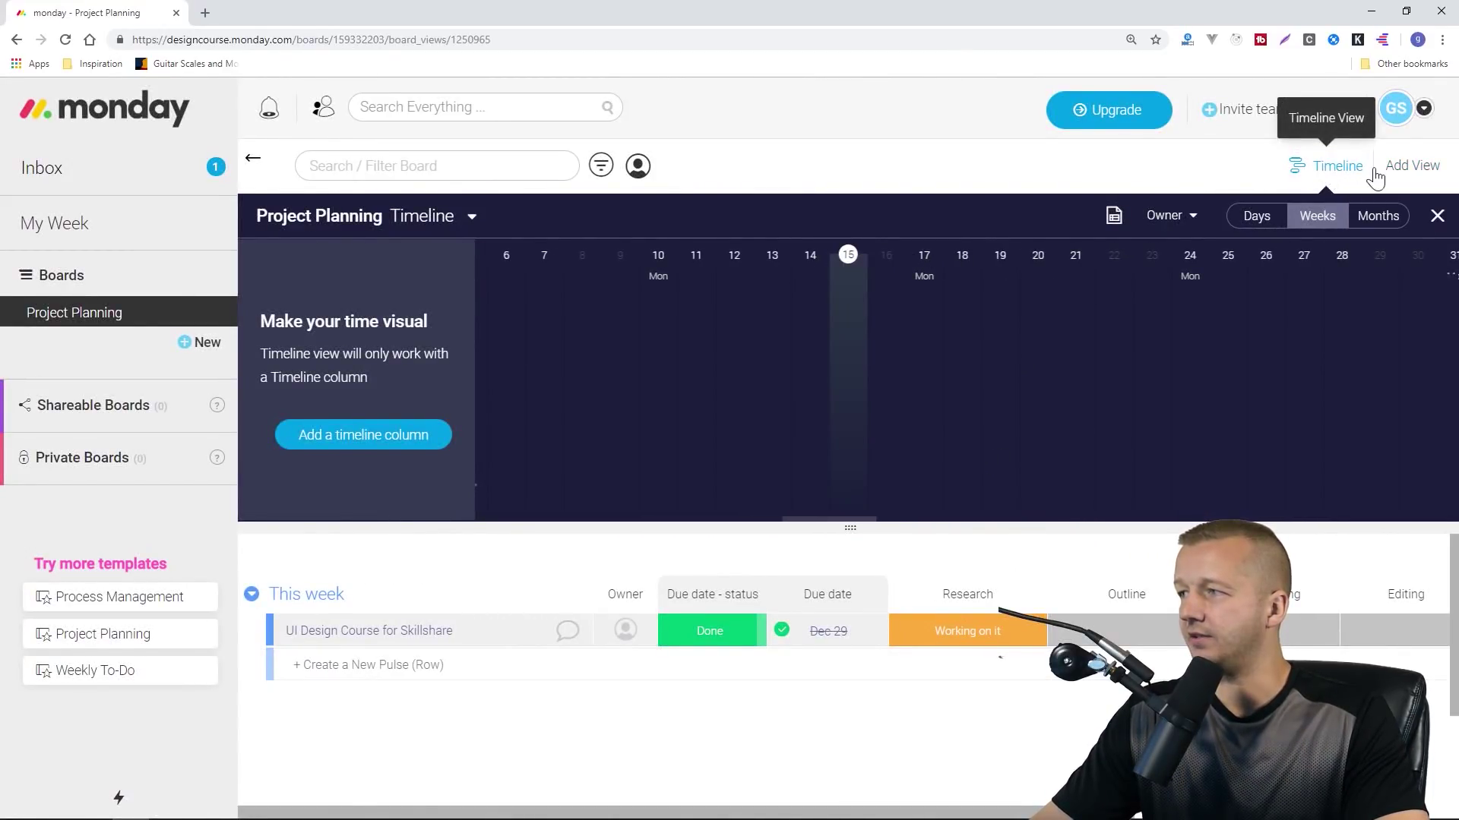
# Step: Reopen the views catalogue, browse it, and dismiss it to return to the Timeline view
pyautogui.click(1413, 167)
pyautogui.scroll(-3, 895, 472)
pyautogui.press('Escape')
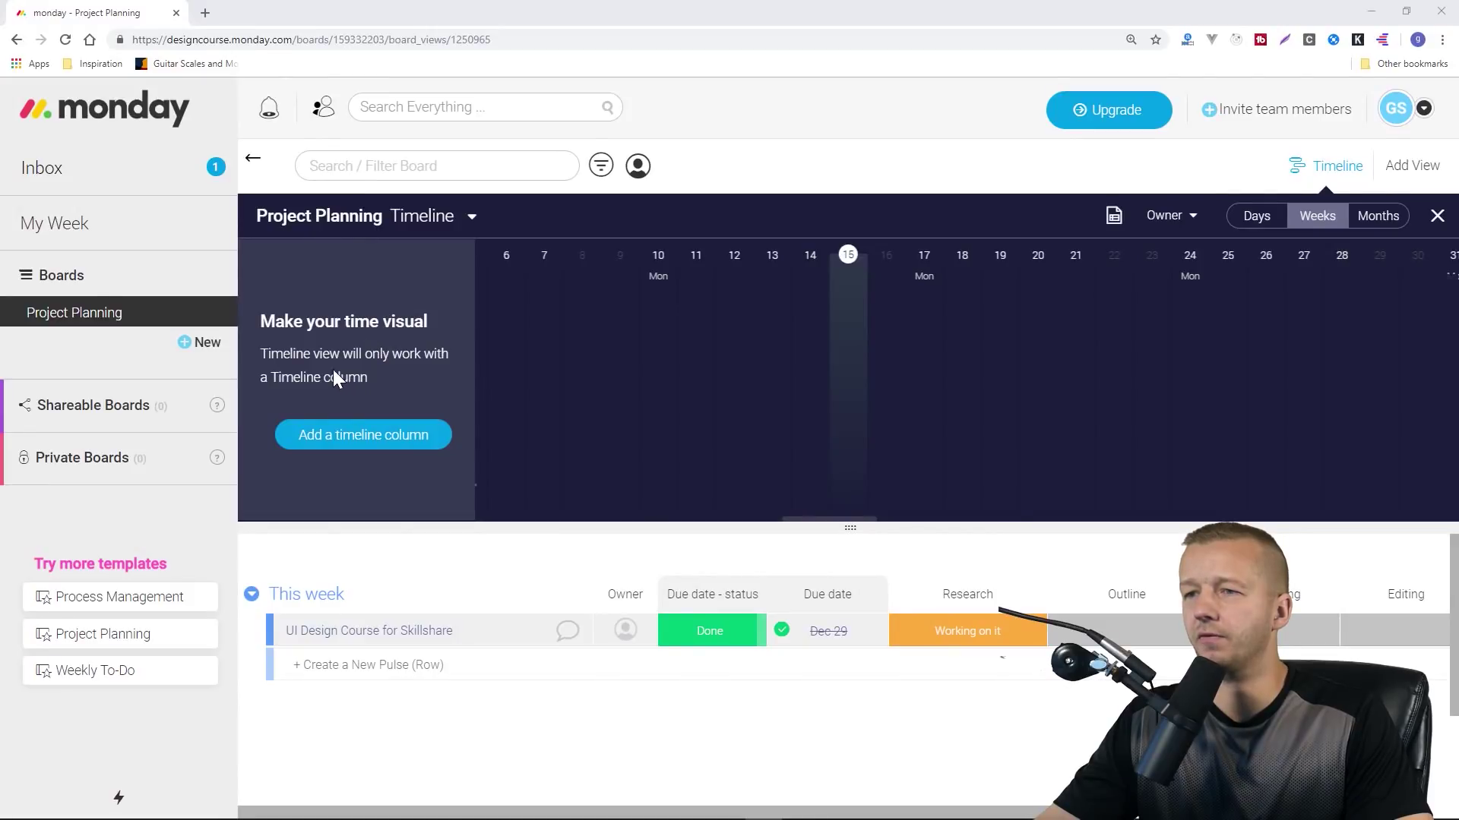
# Step: Add a Timeline column from the Column Center and move it left after Research
pyautogui.click(374, 448)
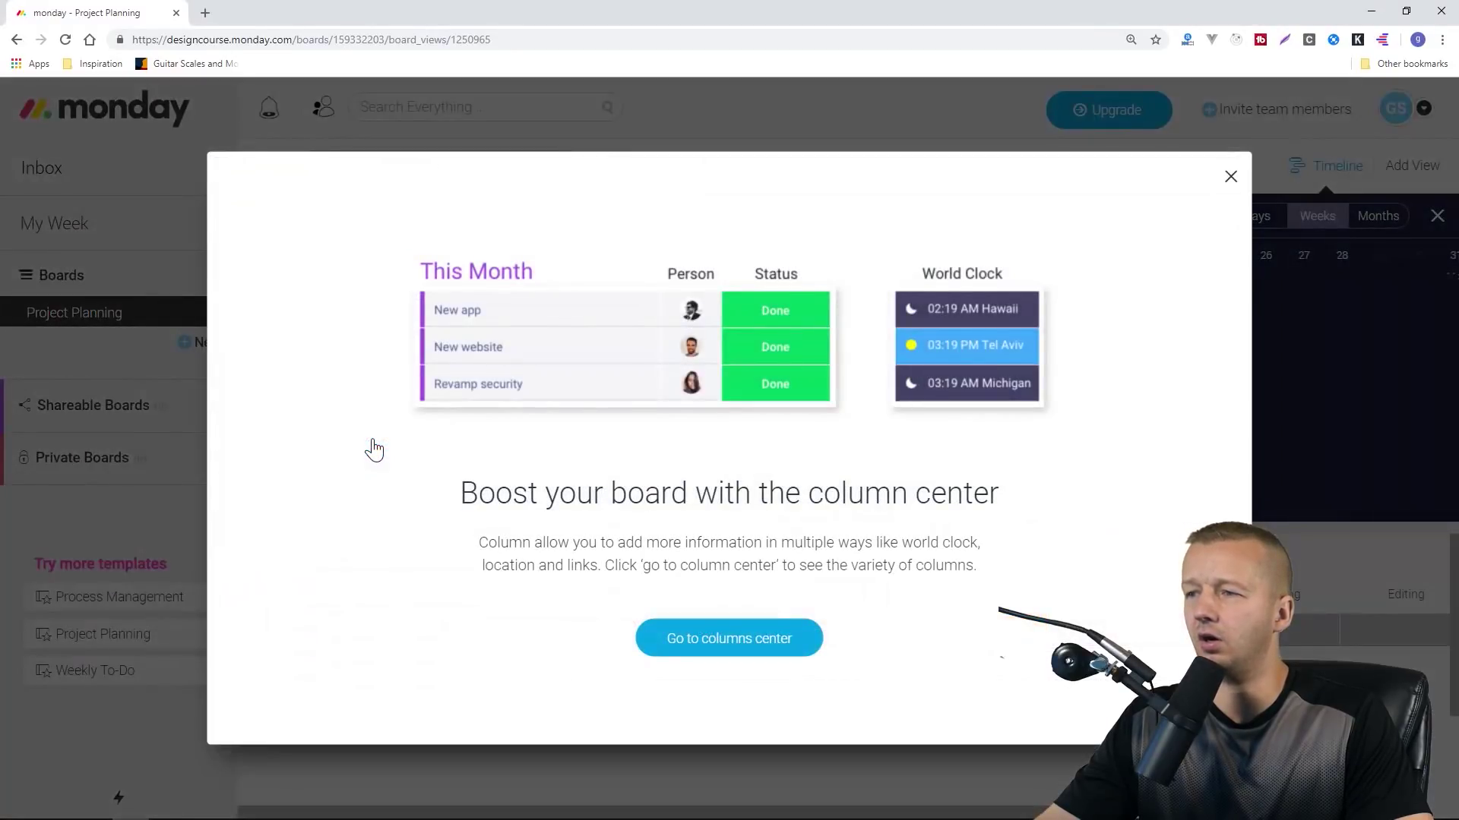
pyautogui.click(694, 646)
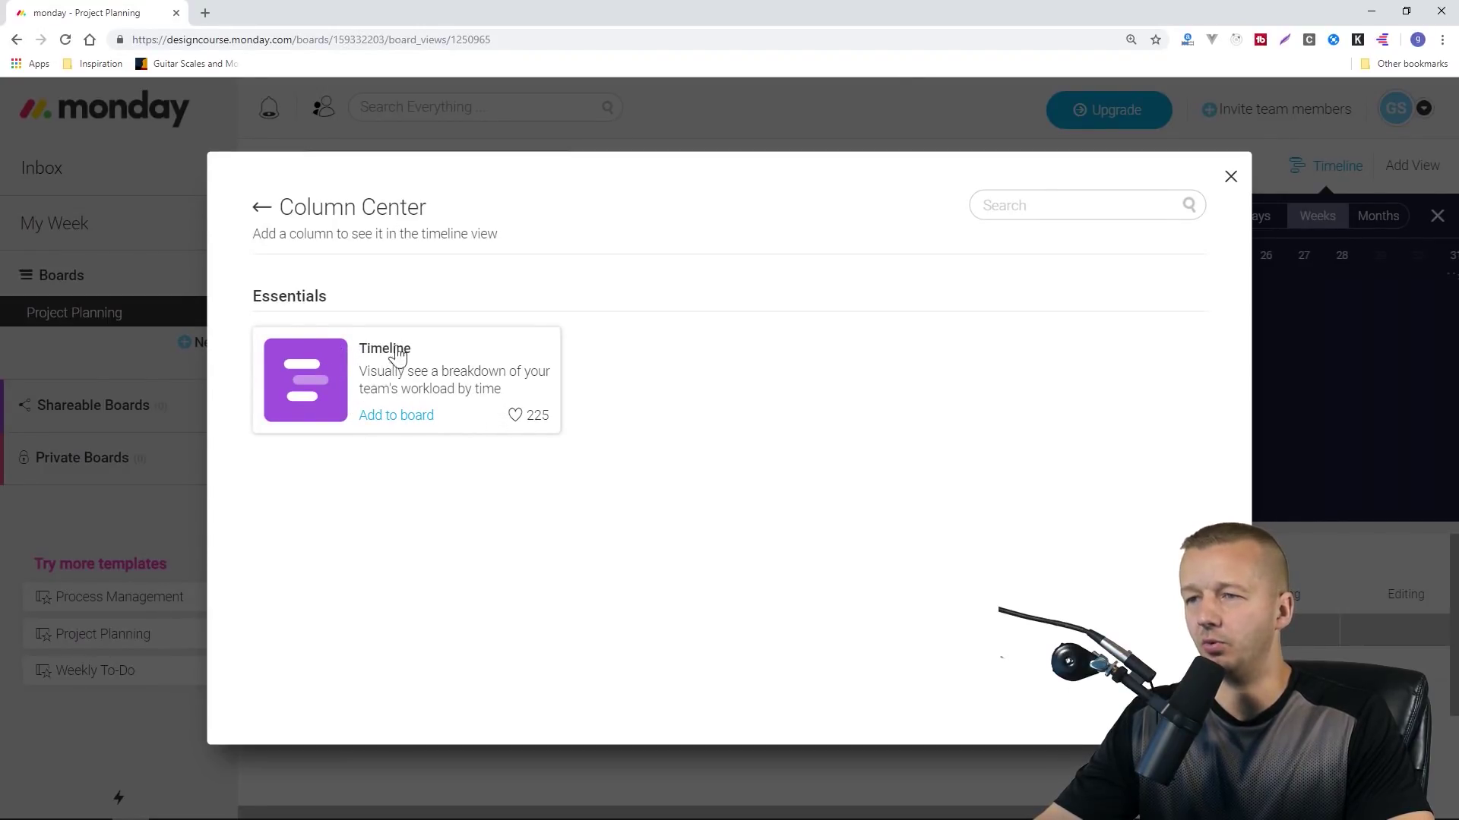
pyautogui.click(397, 417)
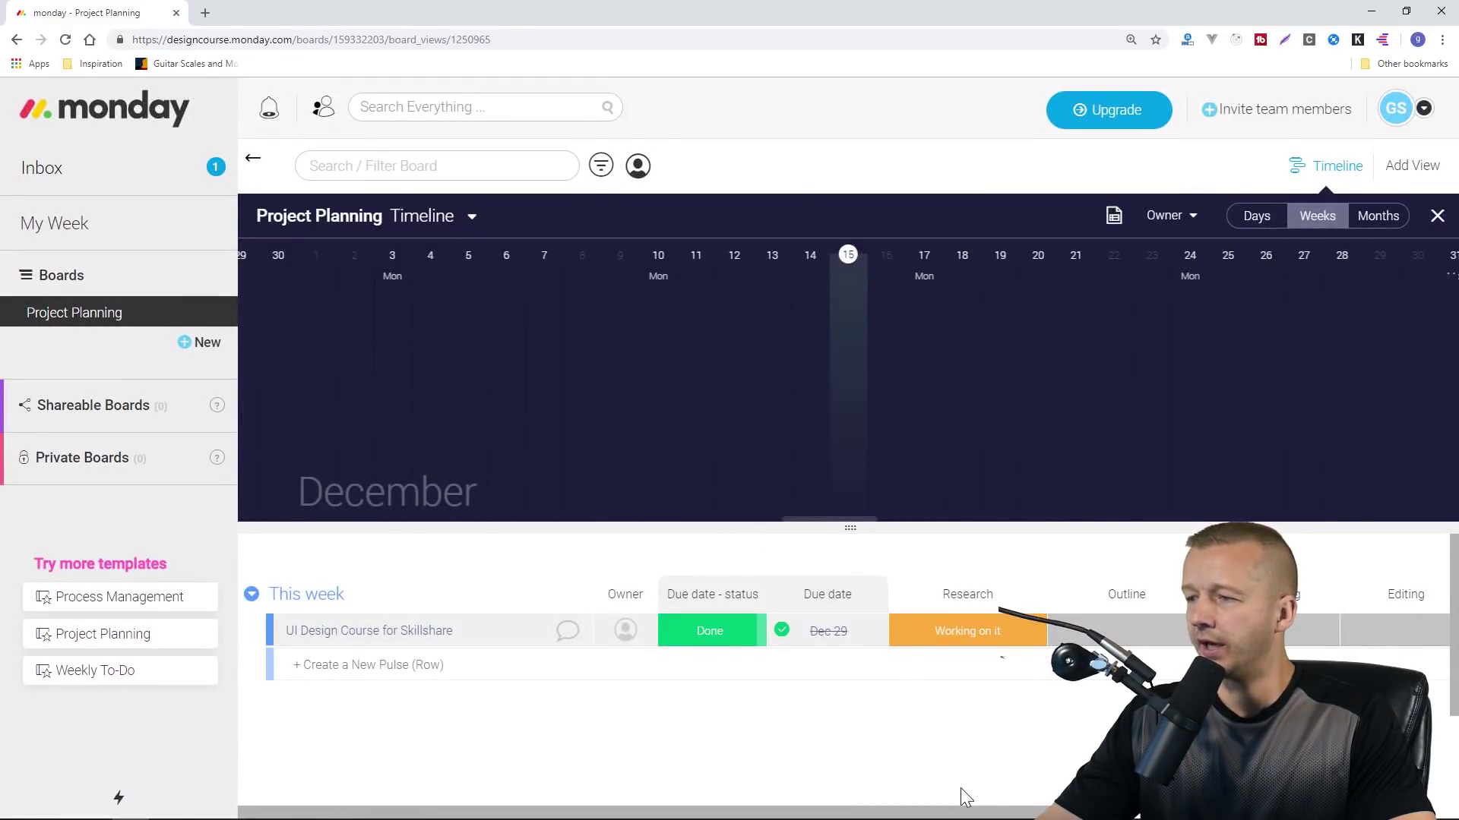
pyautogui.moveTo(959, 815); pyautogui.dragTo(1322, 814)
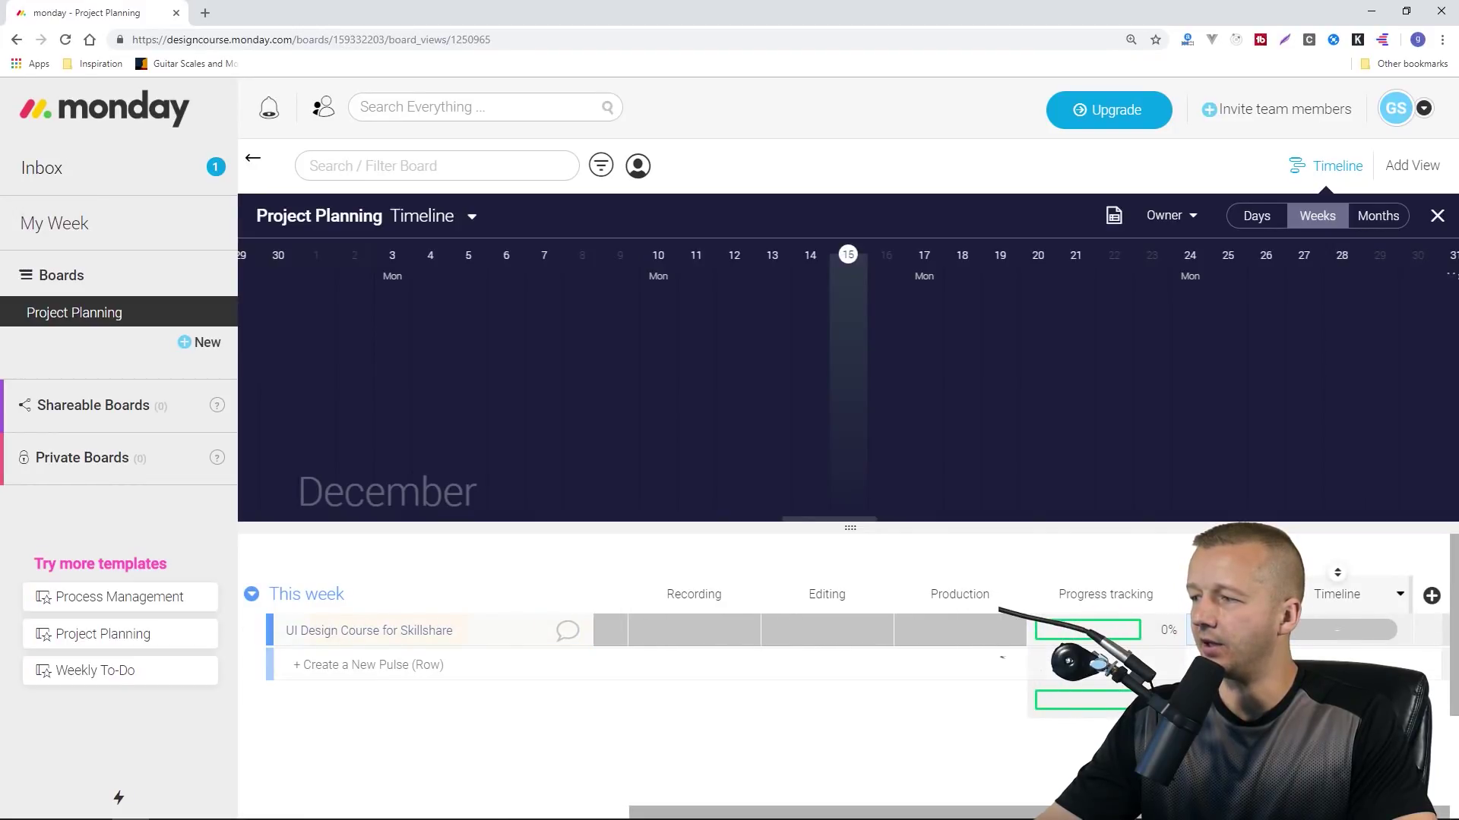
pyautogui.moveTo(1284, 595); pyautogui.dragTo(696, 572)
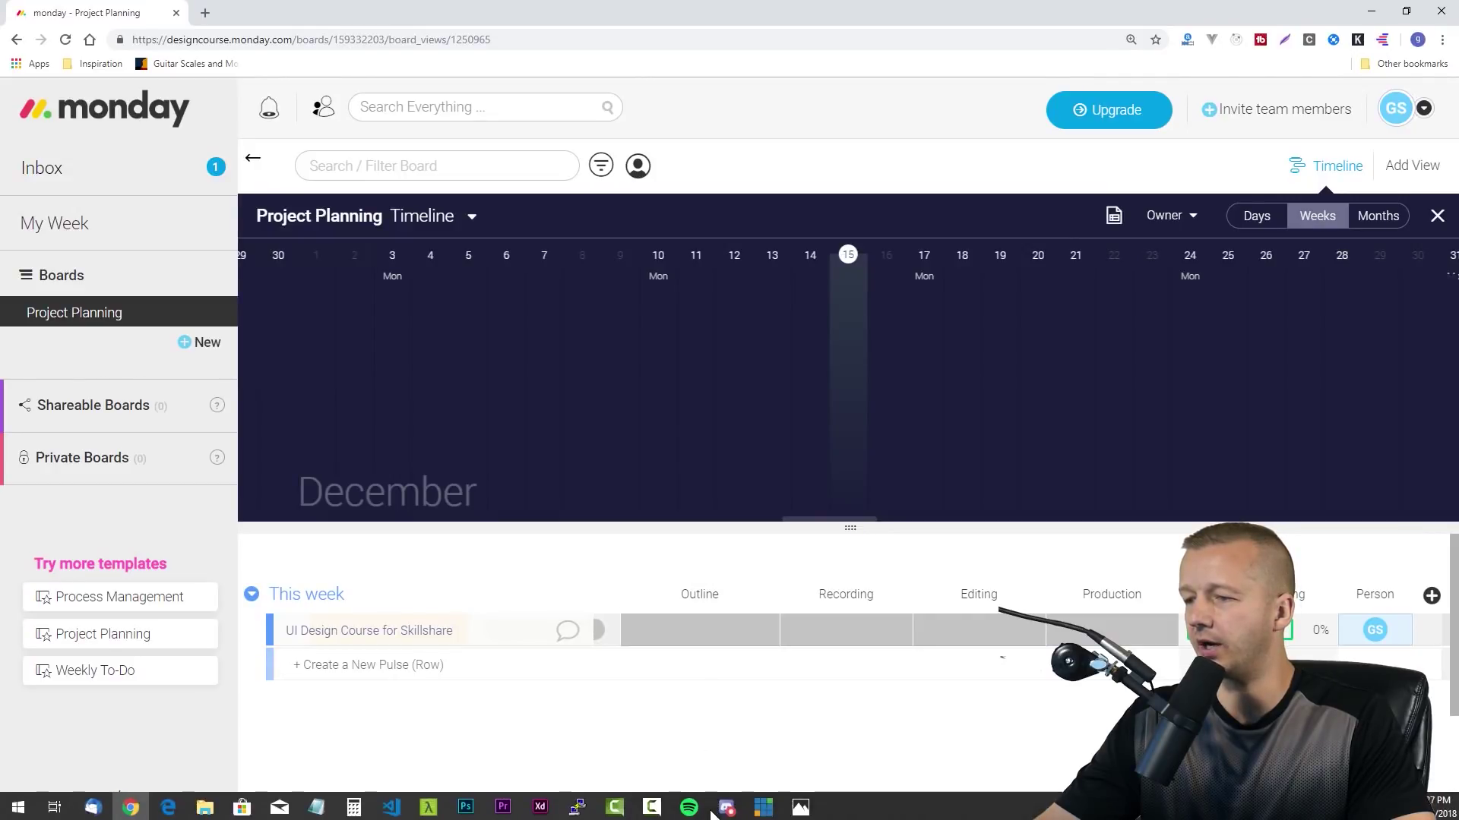
# Step: Set the course task's timeline to Dec 15–28
pyautogui.moveTo(756, 816); pyautogui.dragTo(664, 812)
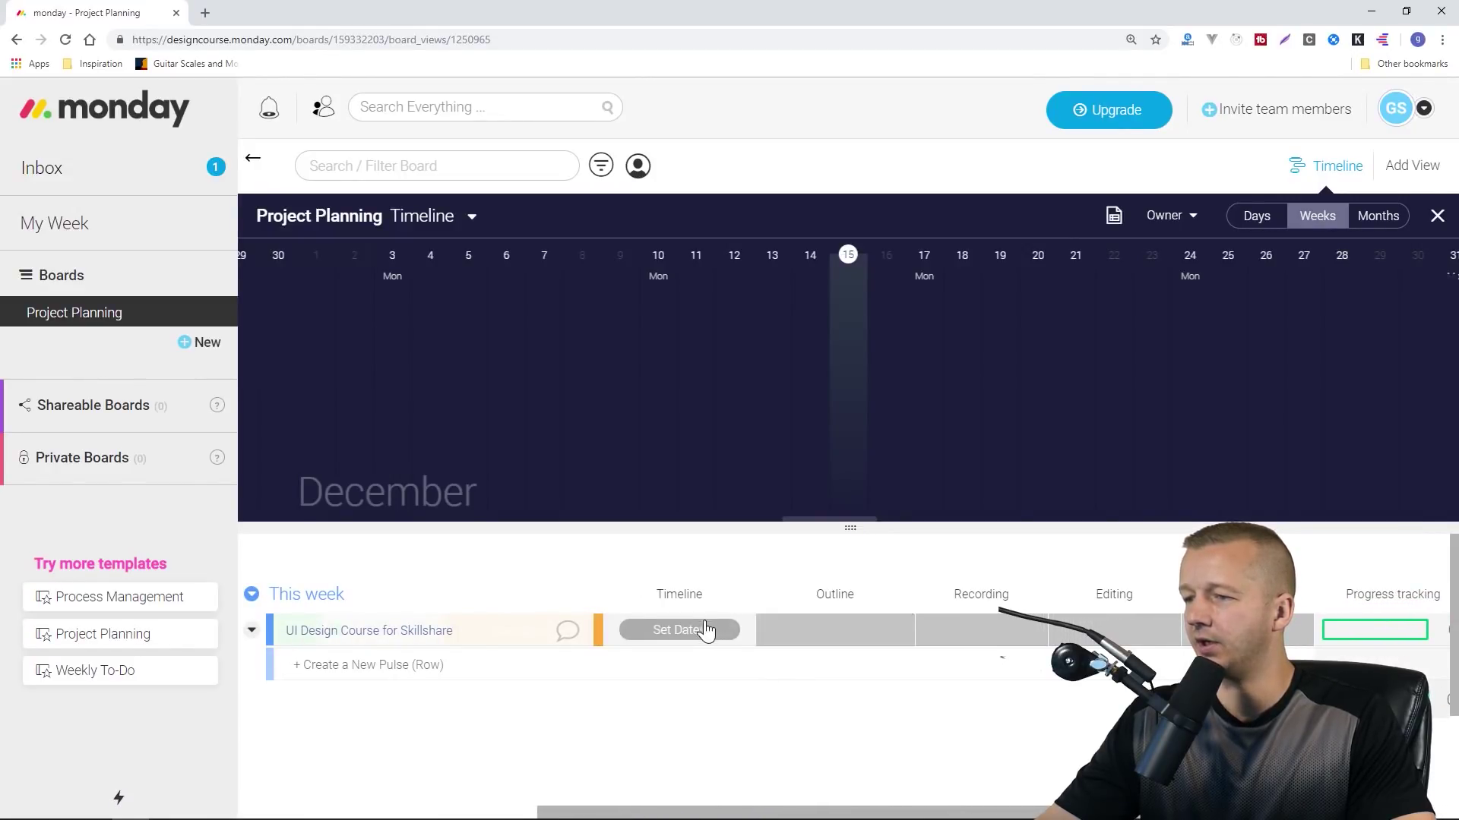
pyautogui.click(679, 639)
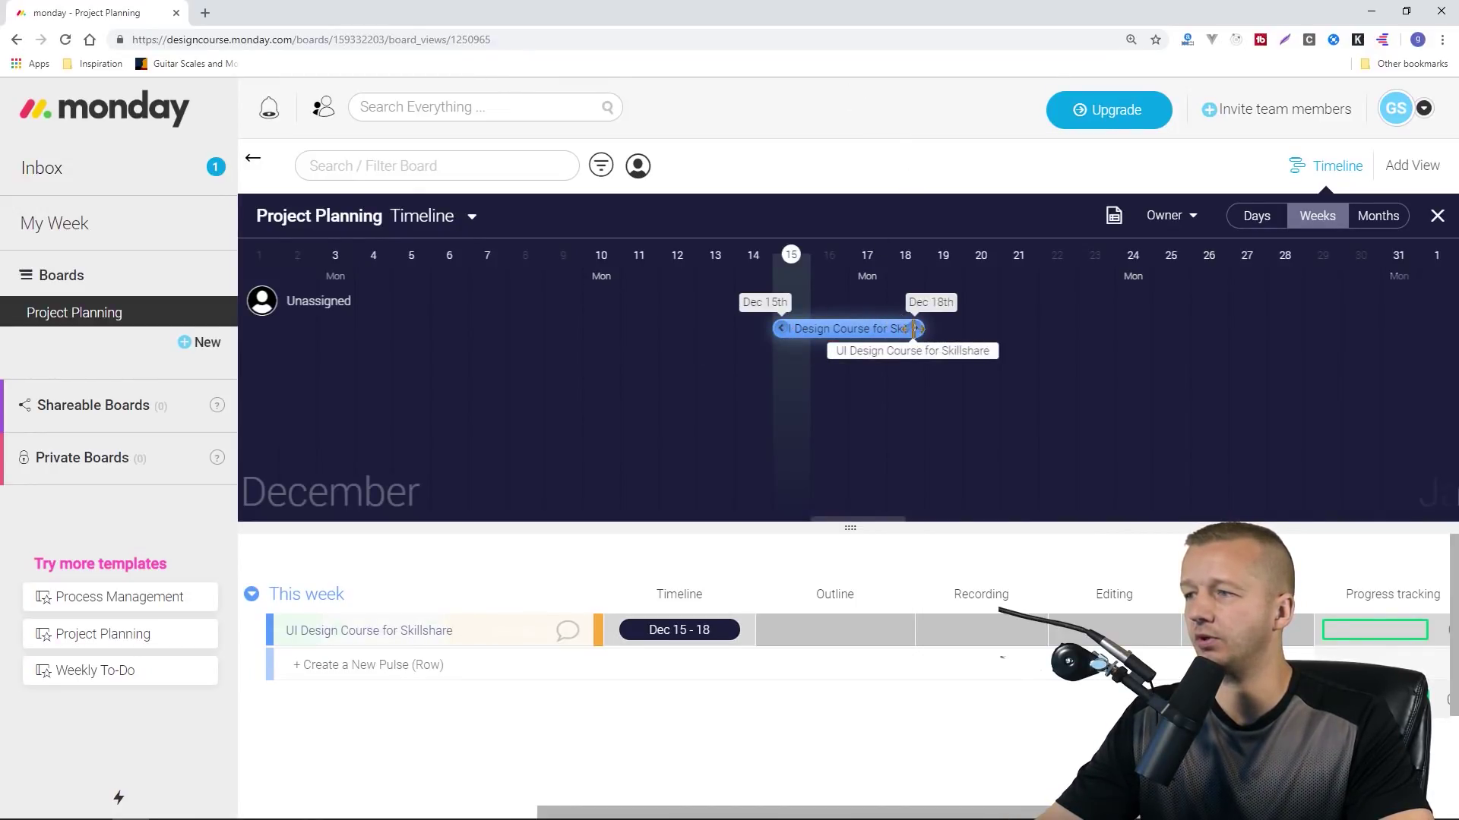
pyautogui.moveTo(917, 328); pyautogui.dragTo(1304, 329)
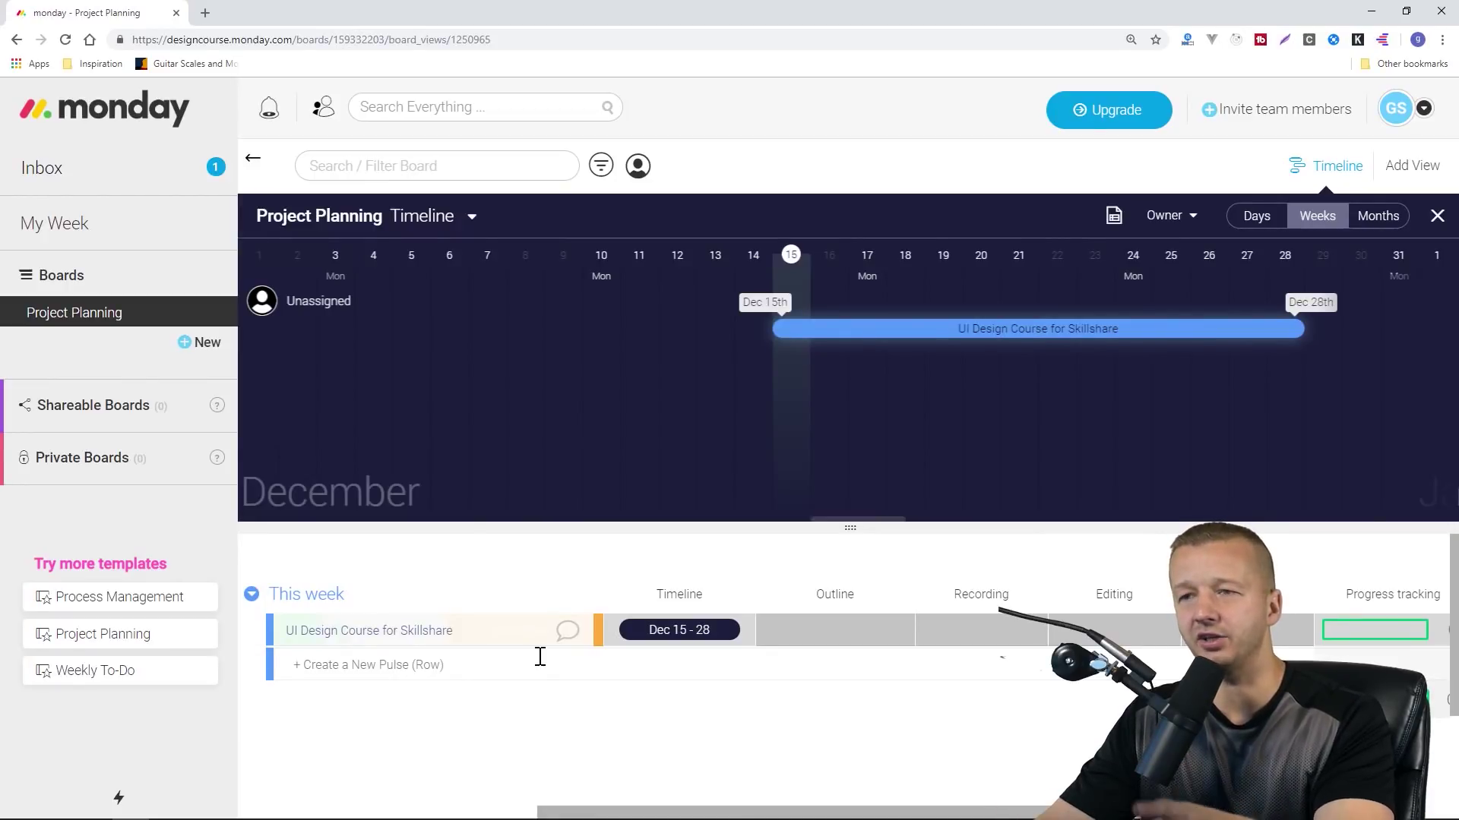
# Step: Open My Week and dismiss the intro video and the following-teammates tip
pyautogui.click(72, 225)
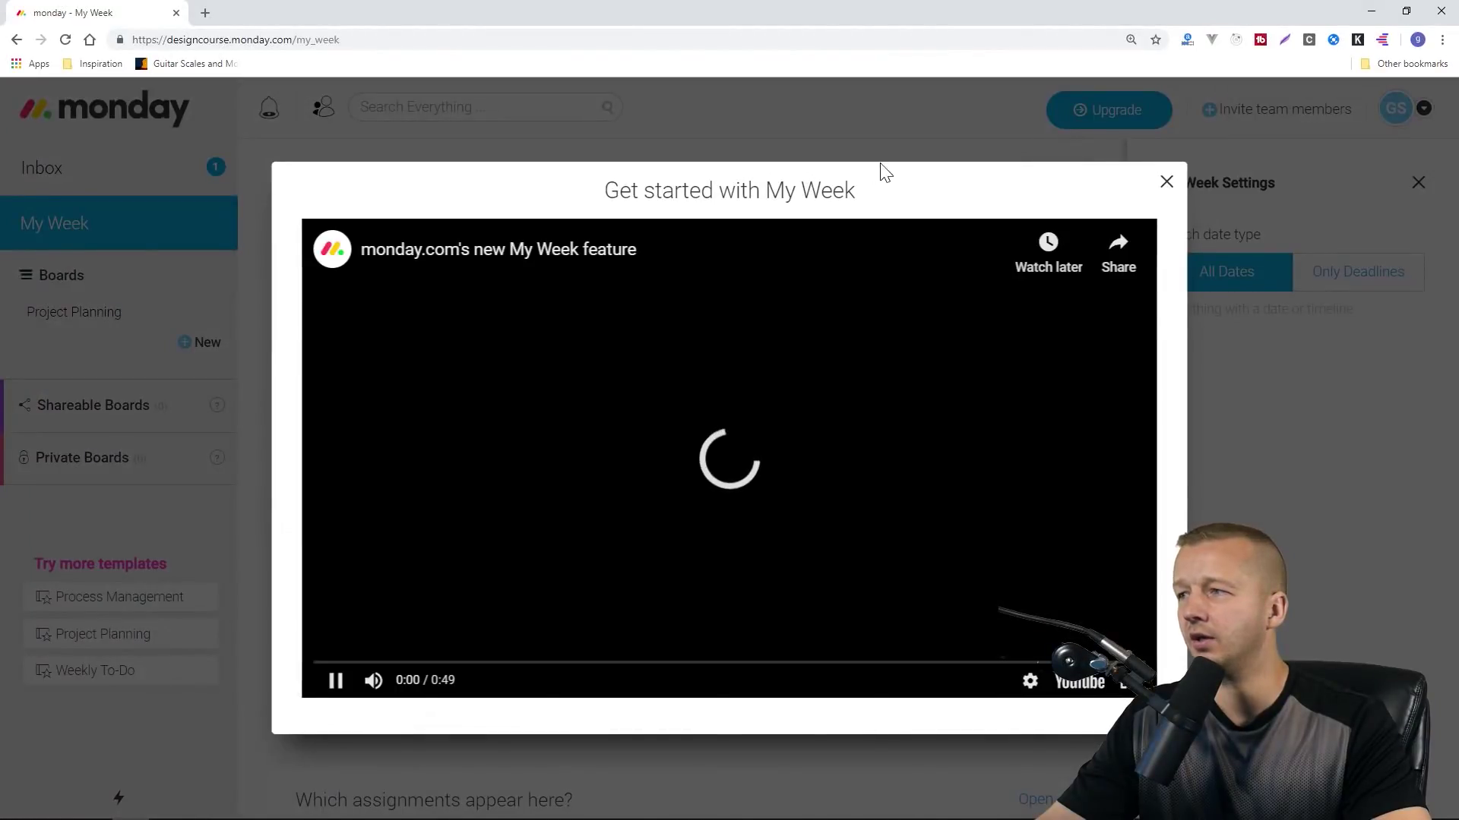
pyautogui.click(1166, 182)
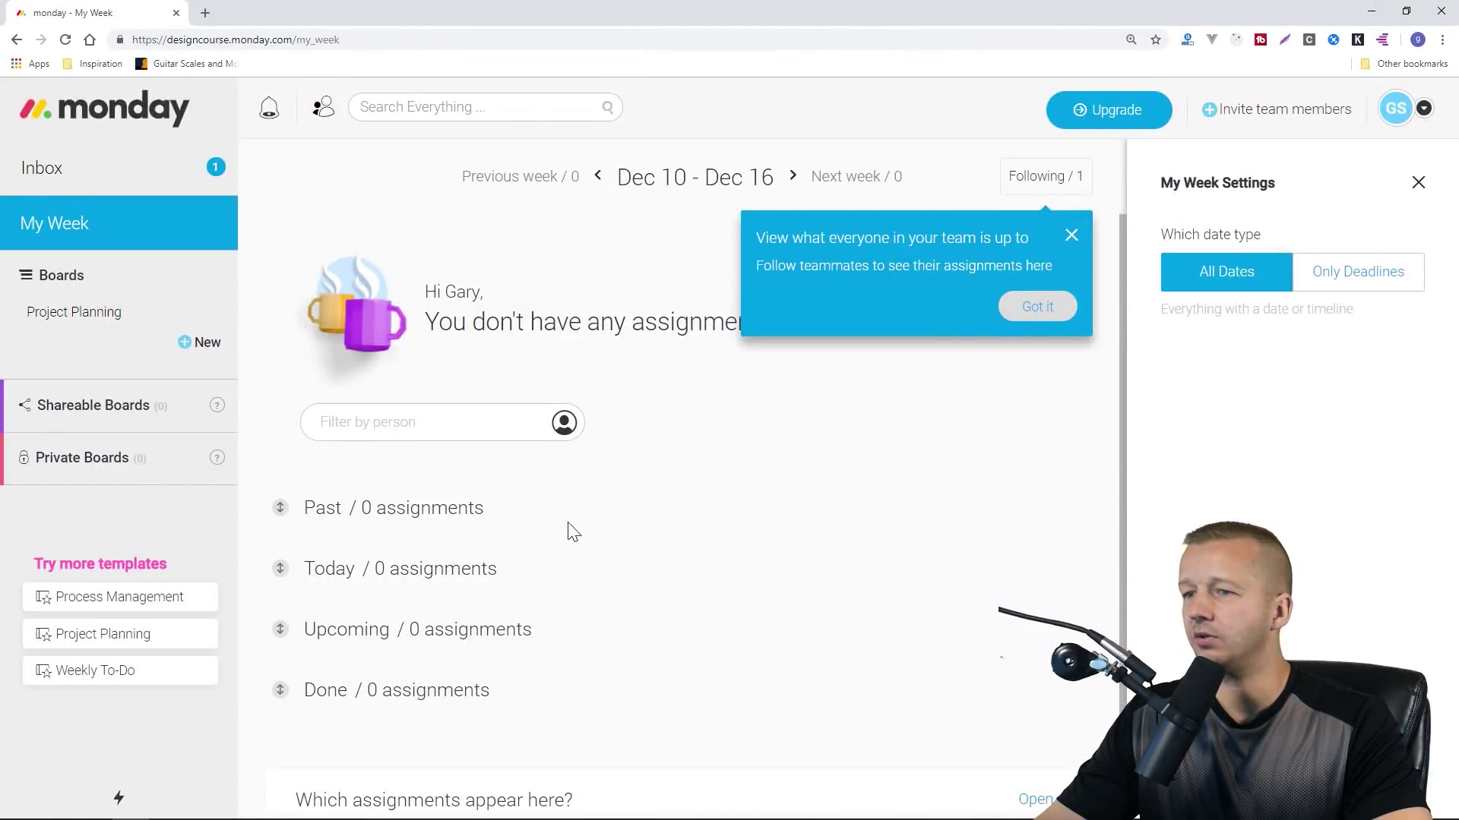
pyautogui.click(1071, 236)
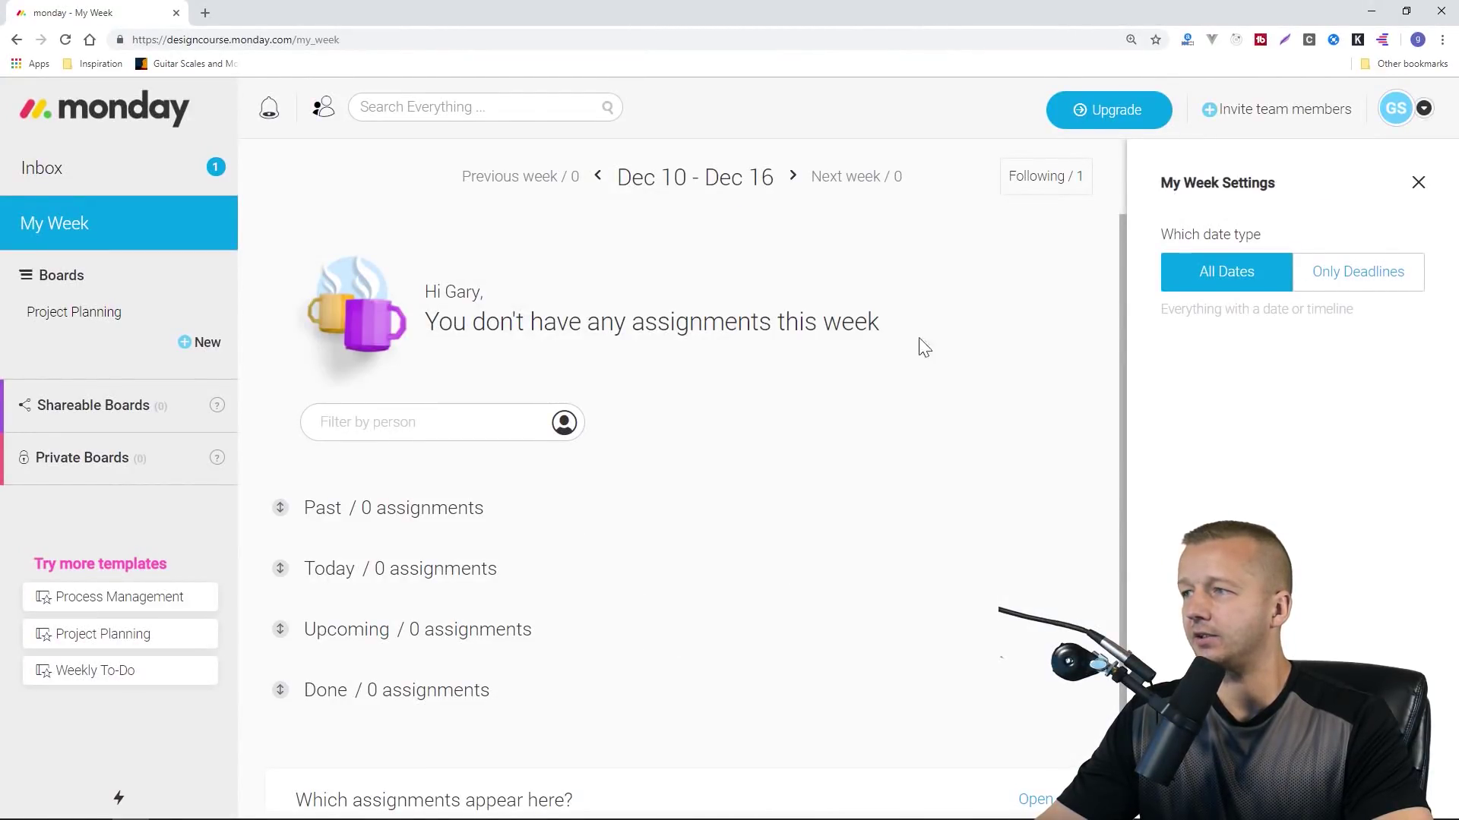
pyautogui.scroll(-1, 422, 511)
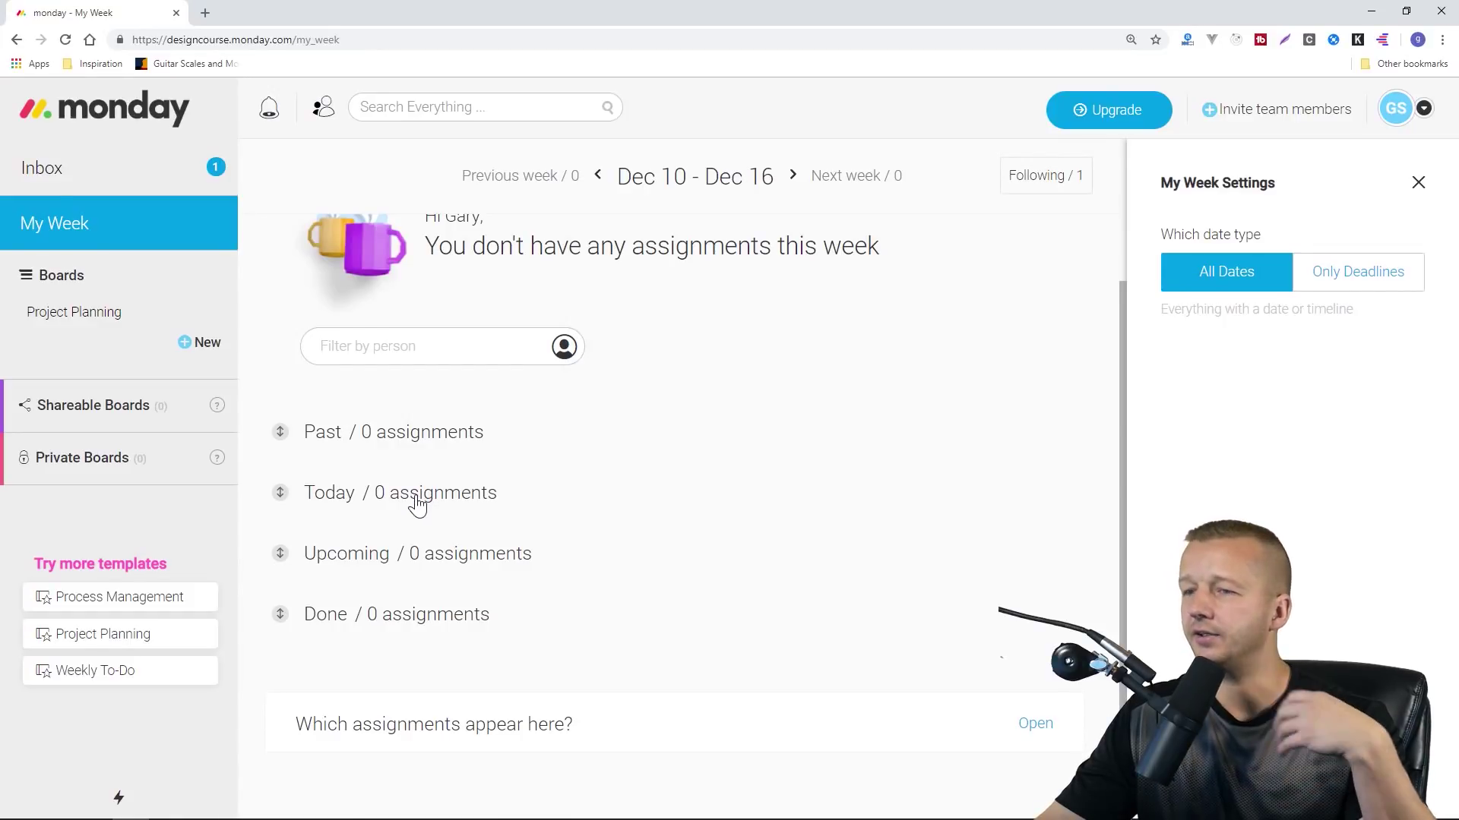
# Step: Expand and collapse the Today, Upcoming and Done sections, then return to Project Planning
pyautogui.click(329, 494)
pyautogui.click(339, 498)
pyautogui.click(353, 556)
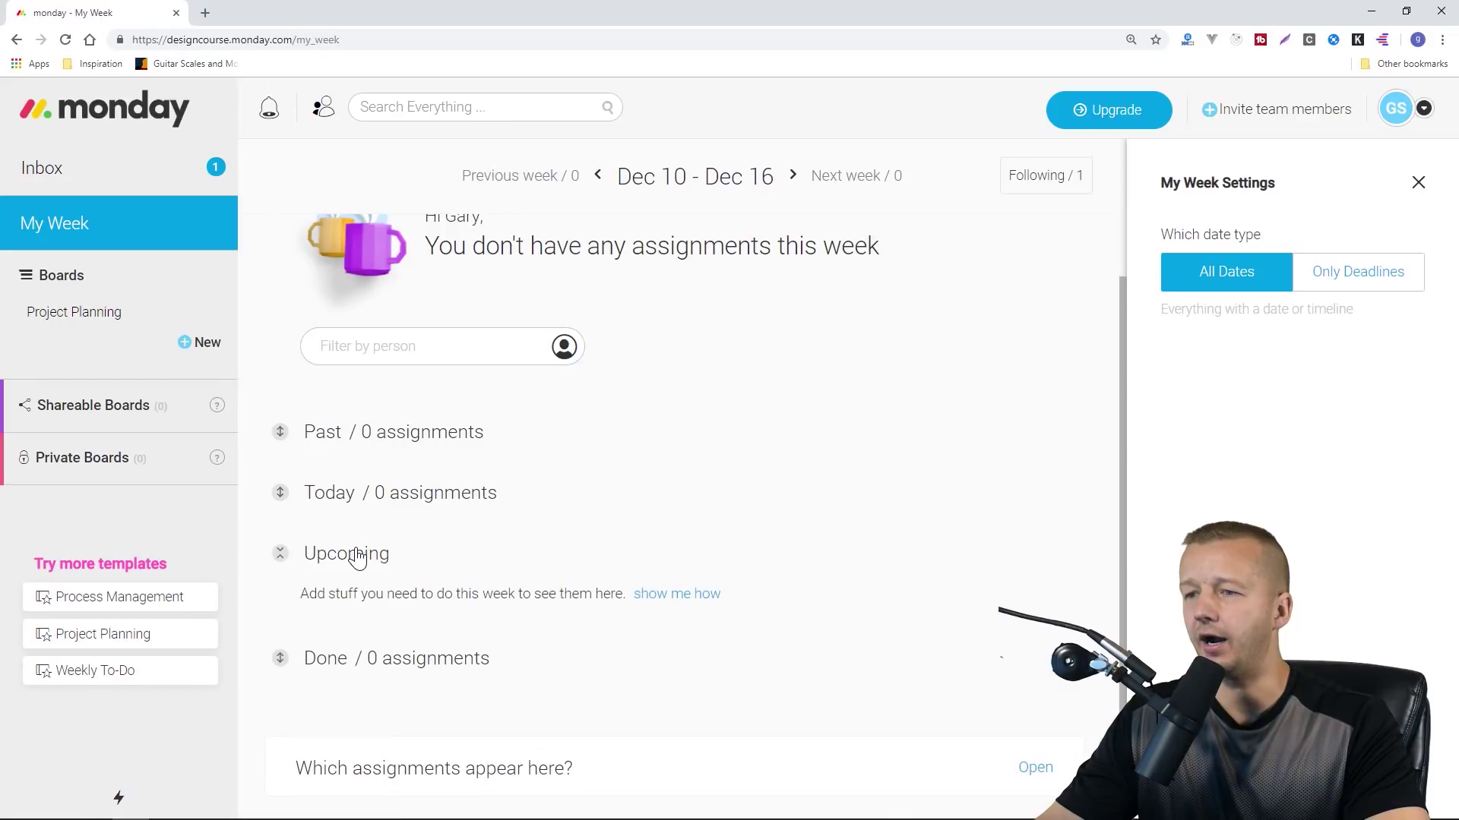
pyautogui.click(357, 558)
pyautogui.click(425, 615)
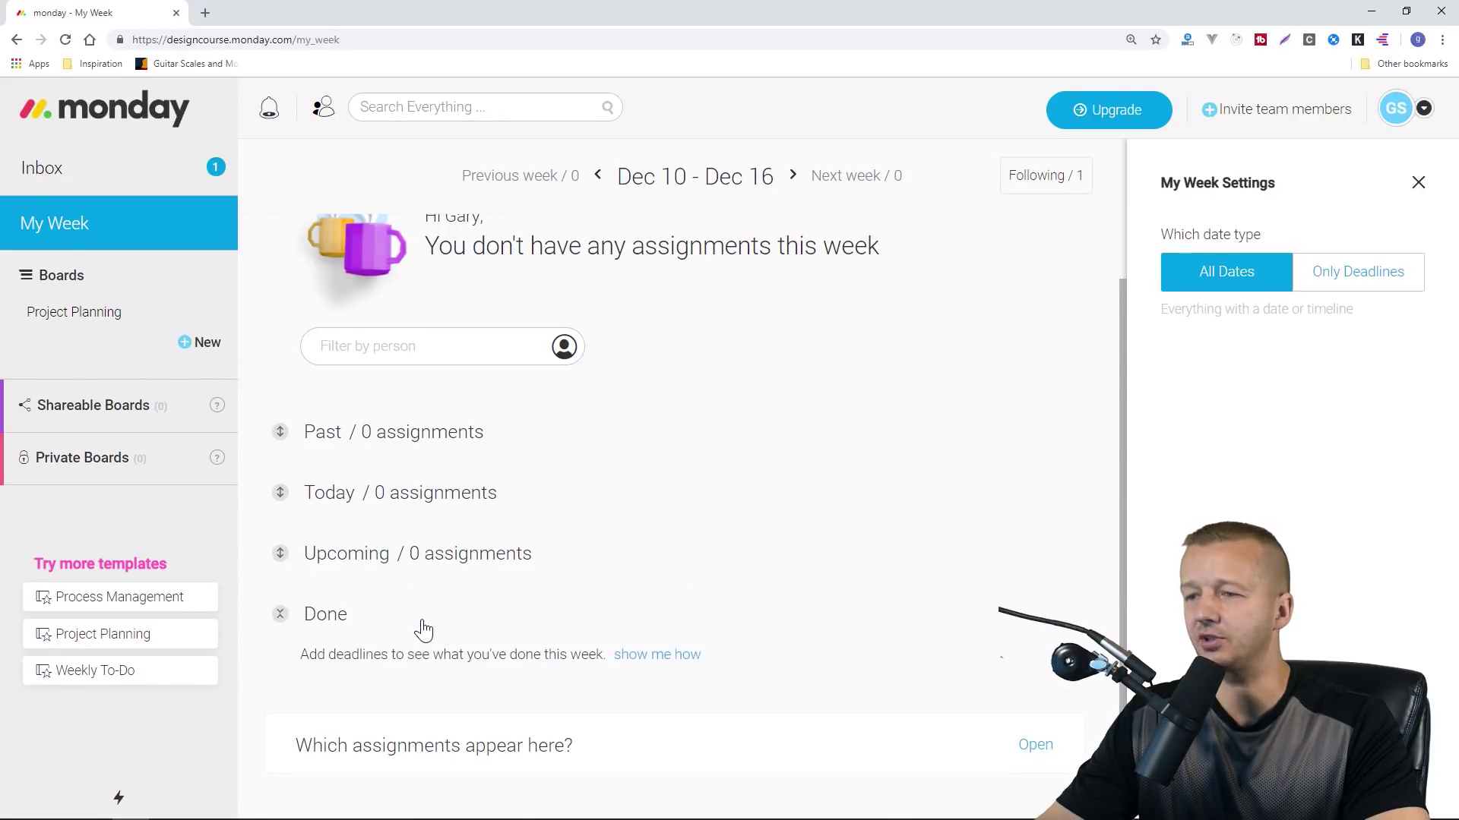
pyautogui.click(331, 624)
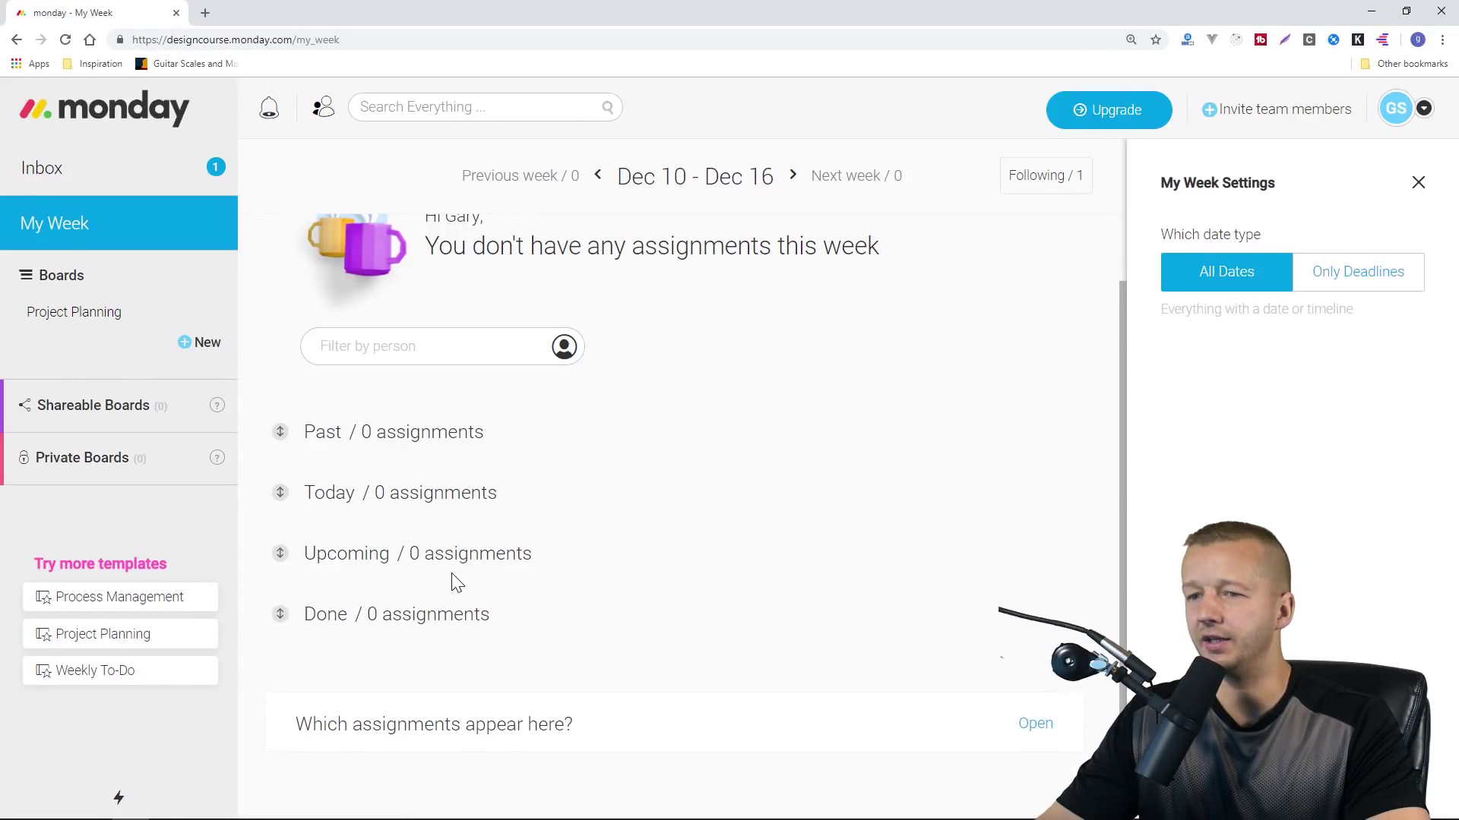
pyautogui.click(97, 321)
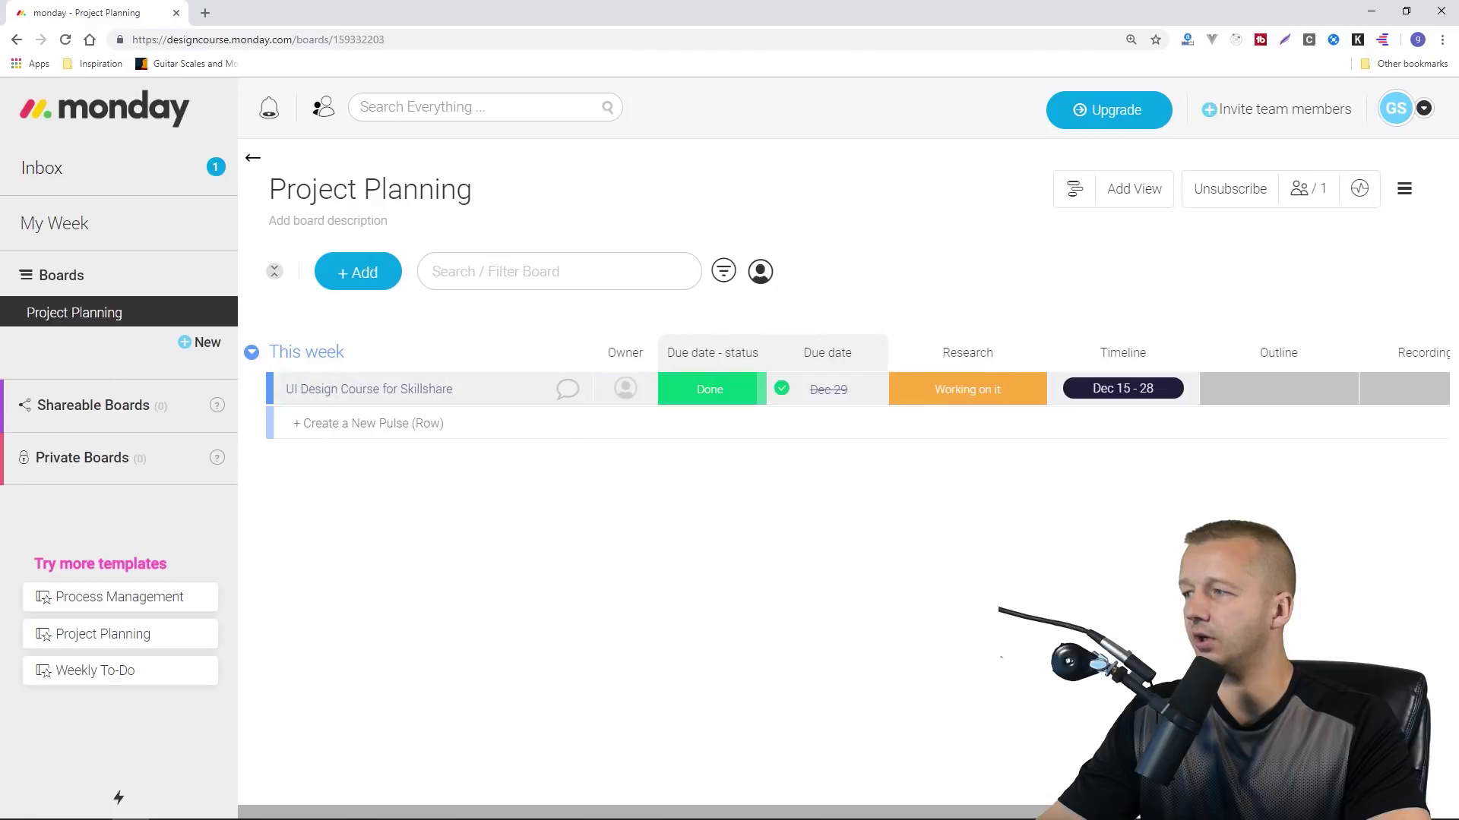
# Step: Open the Column Center via the + column button's More columns and scroll through the column types
pyautogui.hscroll(5, 843, 387)
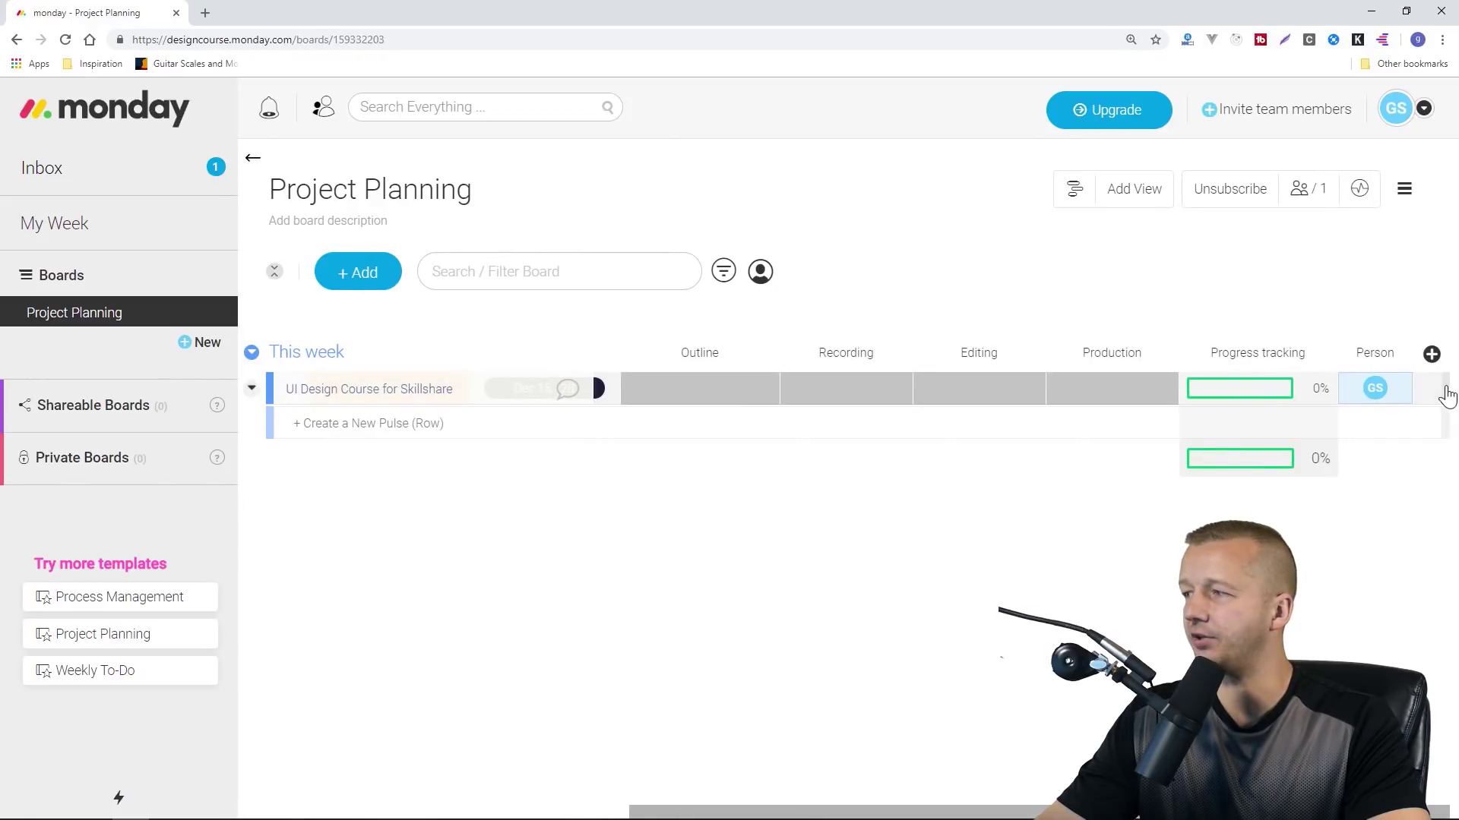
pyautogui.click(1431, 354)
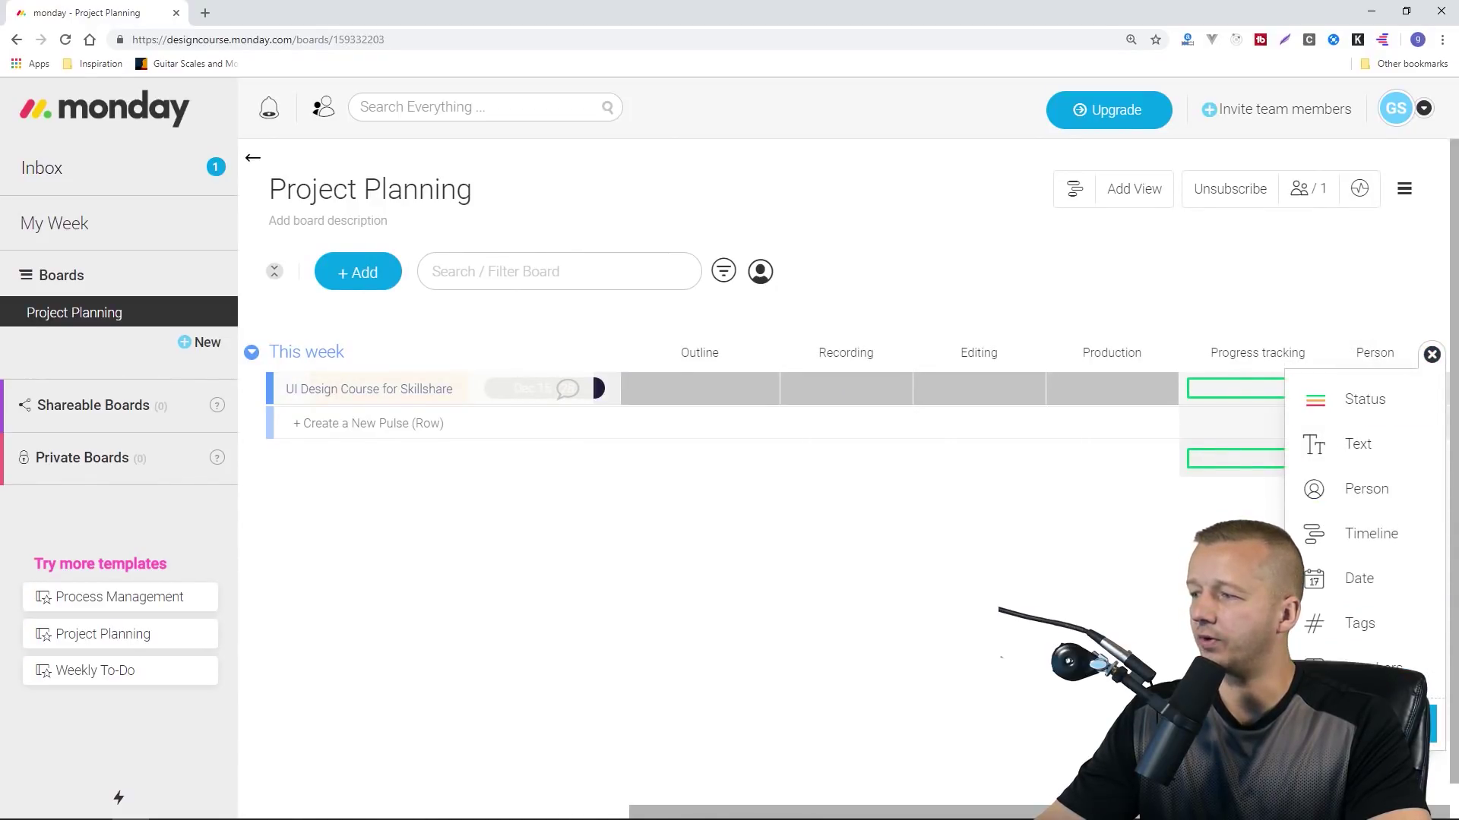
pyautogui.click(1360, 723)
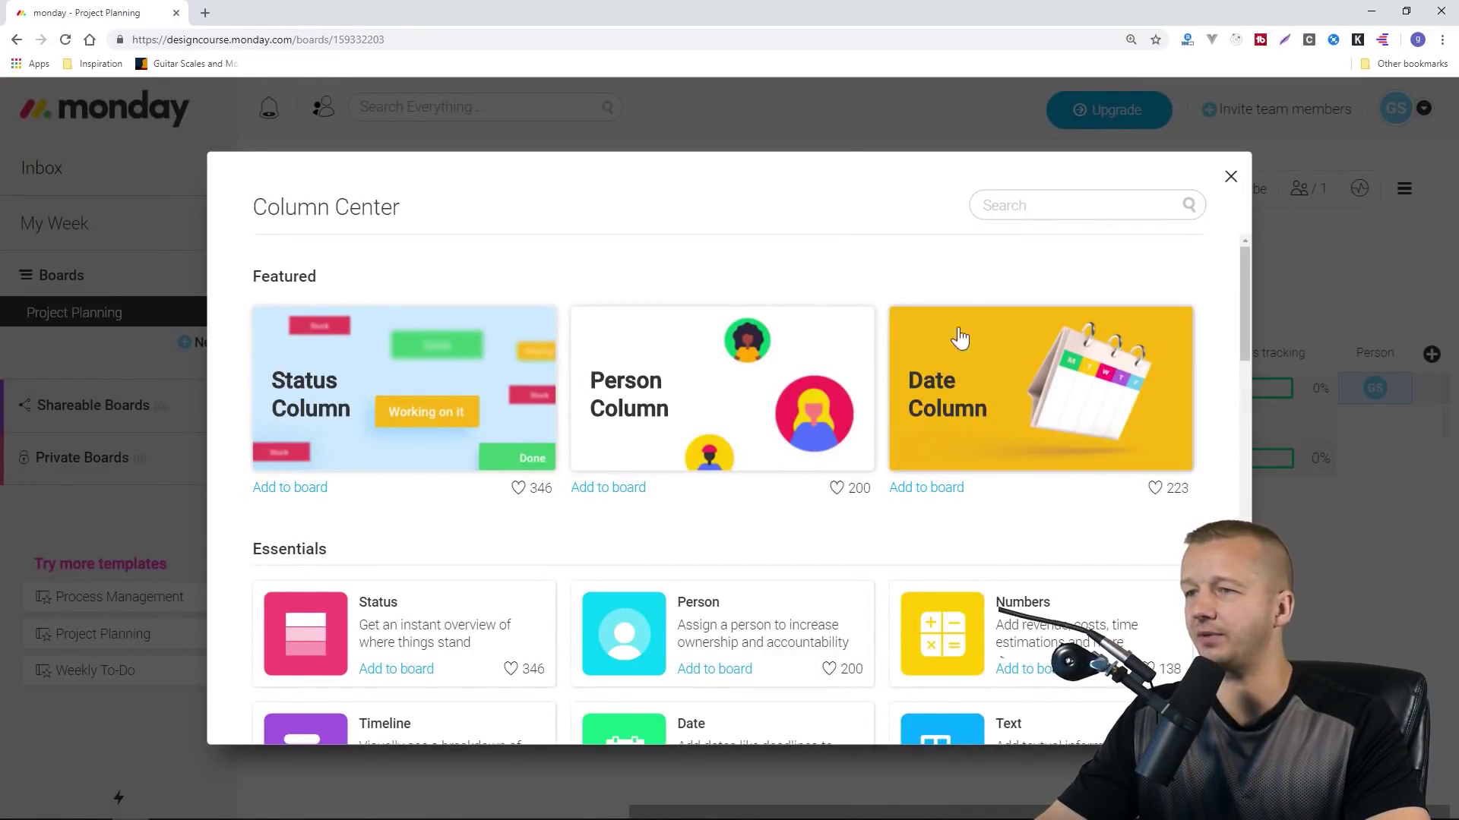
pyautogui.scroll(-4, 773, 538)
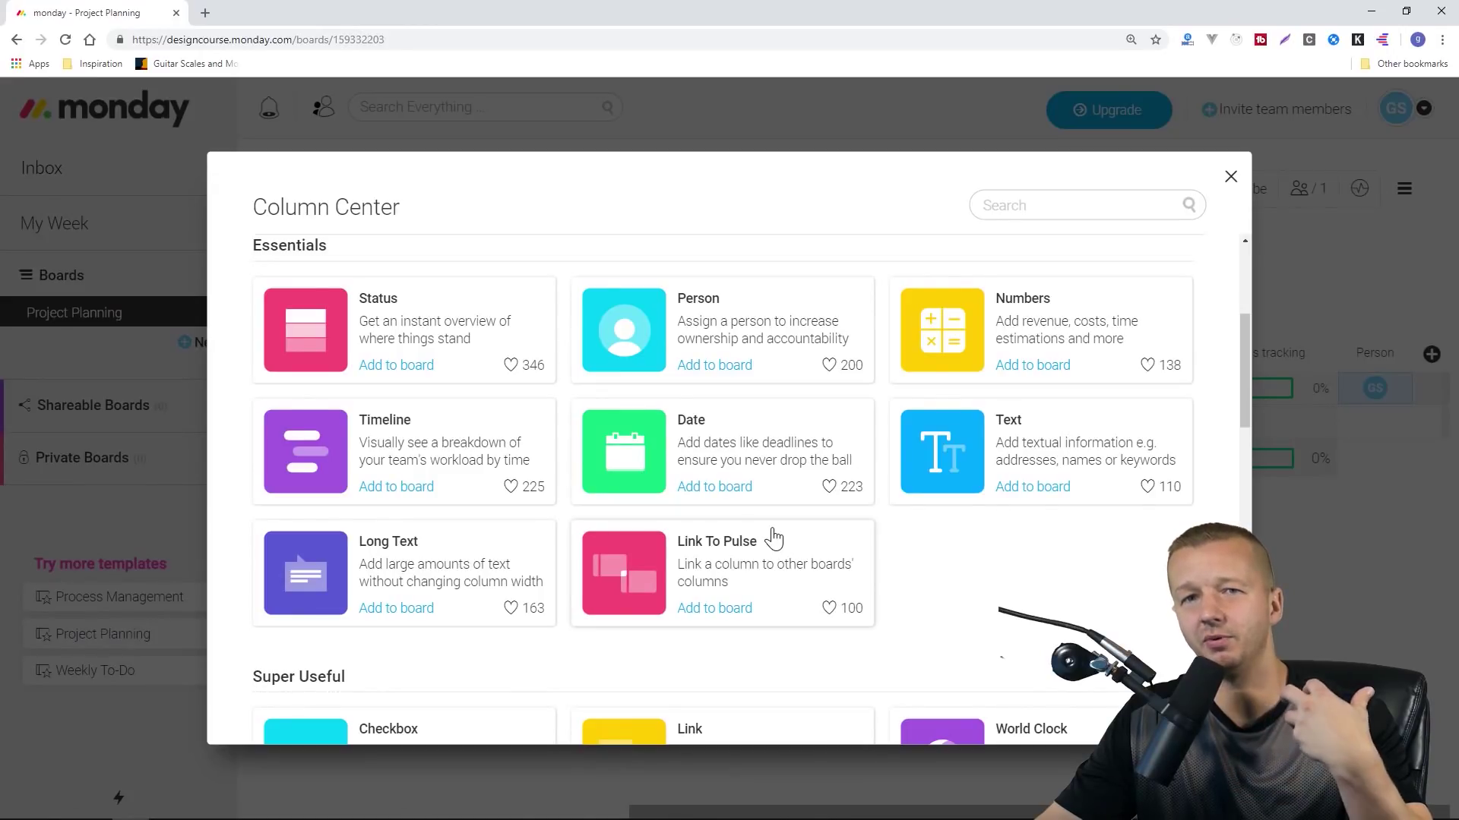
pyautogui.scroll(-1, 773, 537)
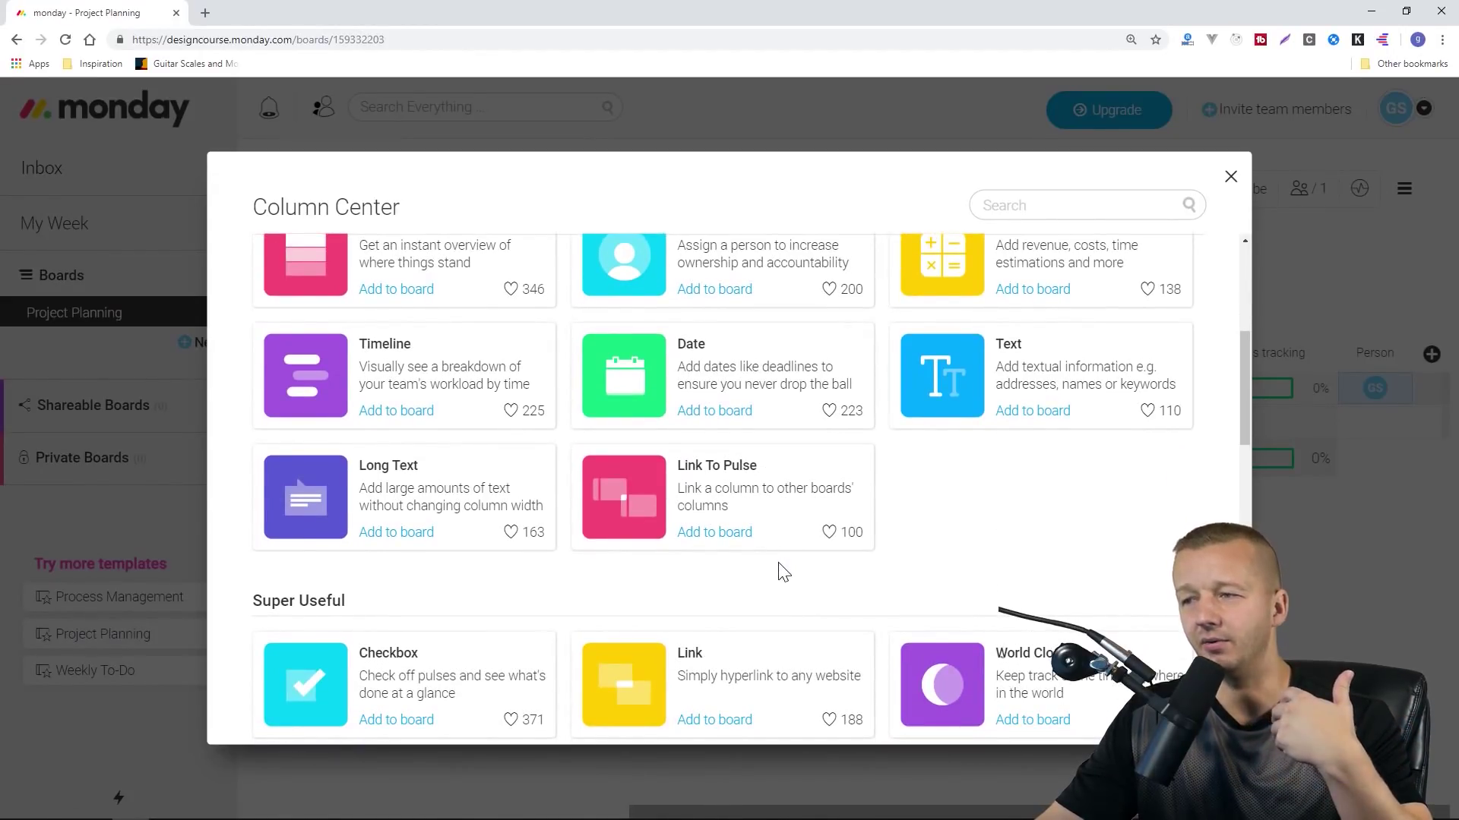
pyautogui.scroll(-1, 783, 572)
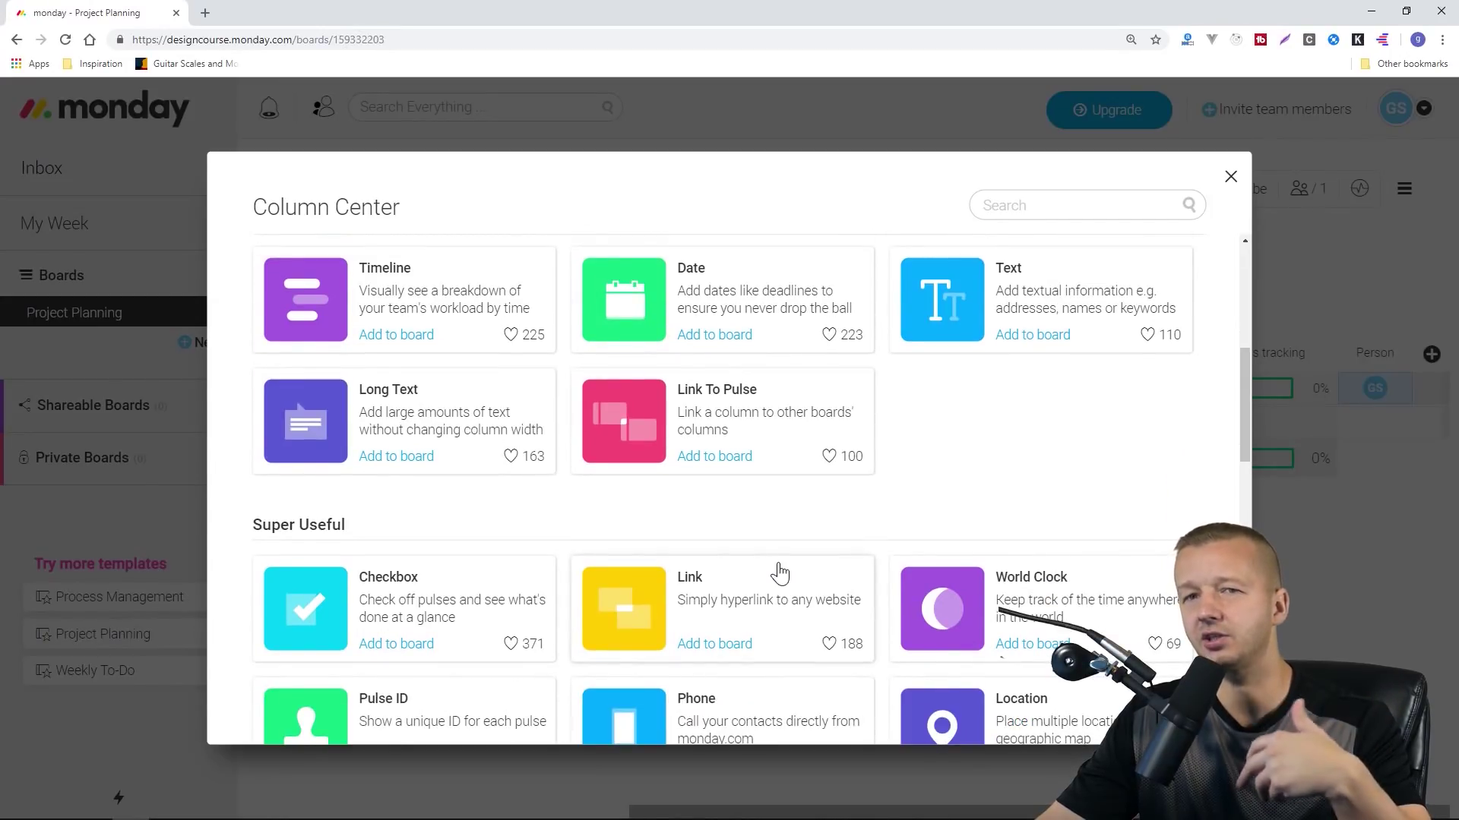
pyautogui.scroll(-4, 781, 573)
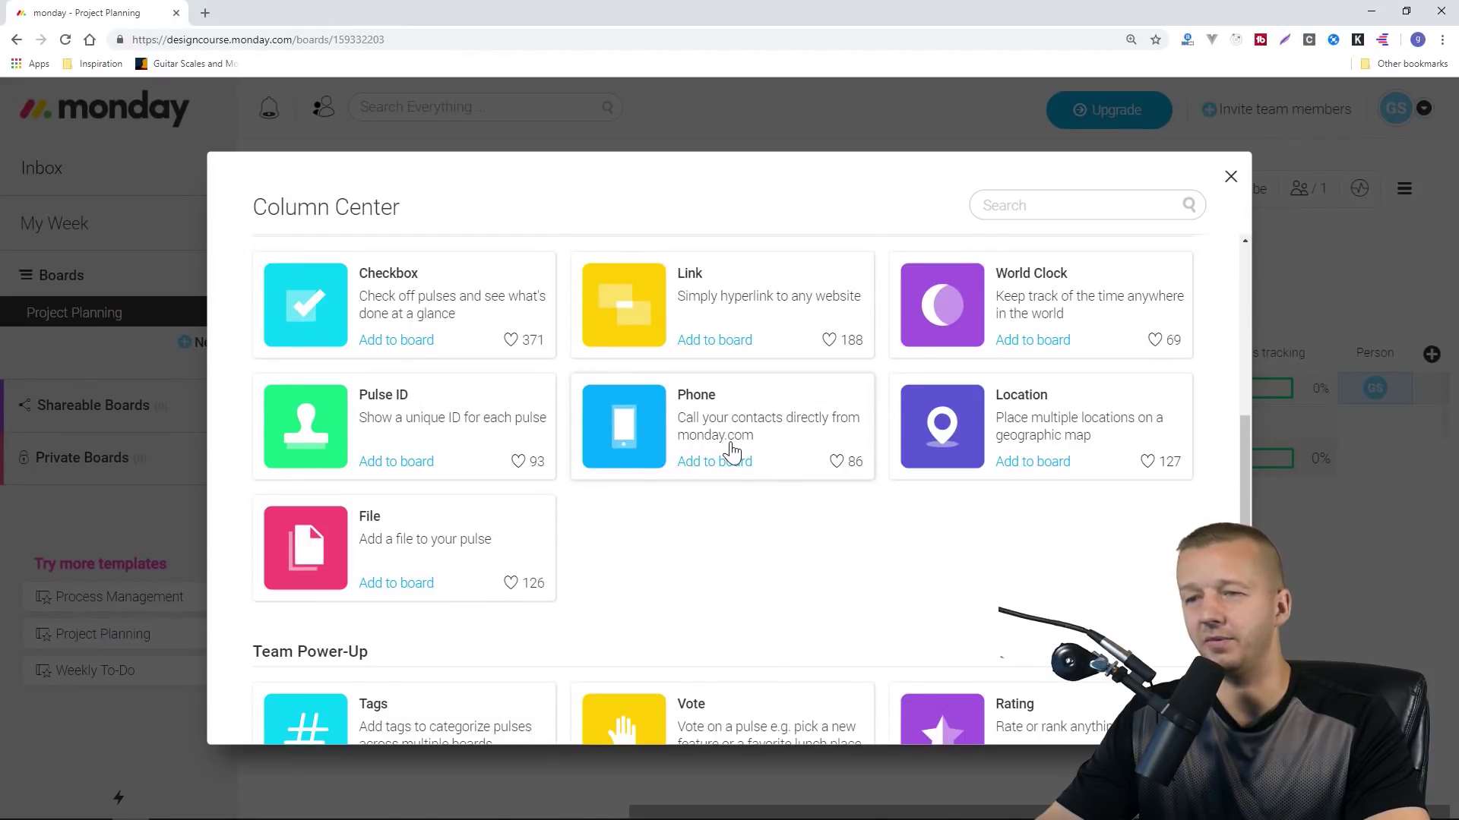
pyautogui.scroll(-5, 694, 579)
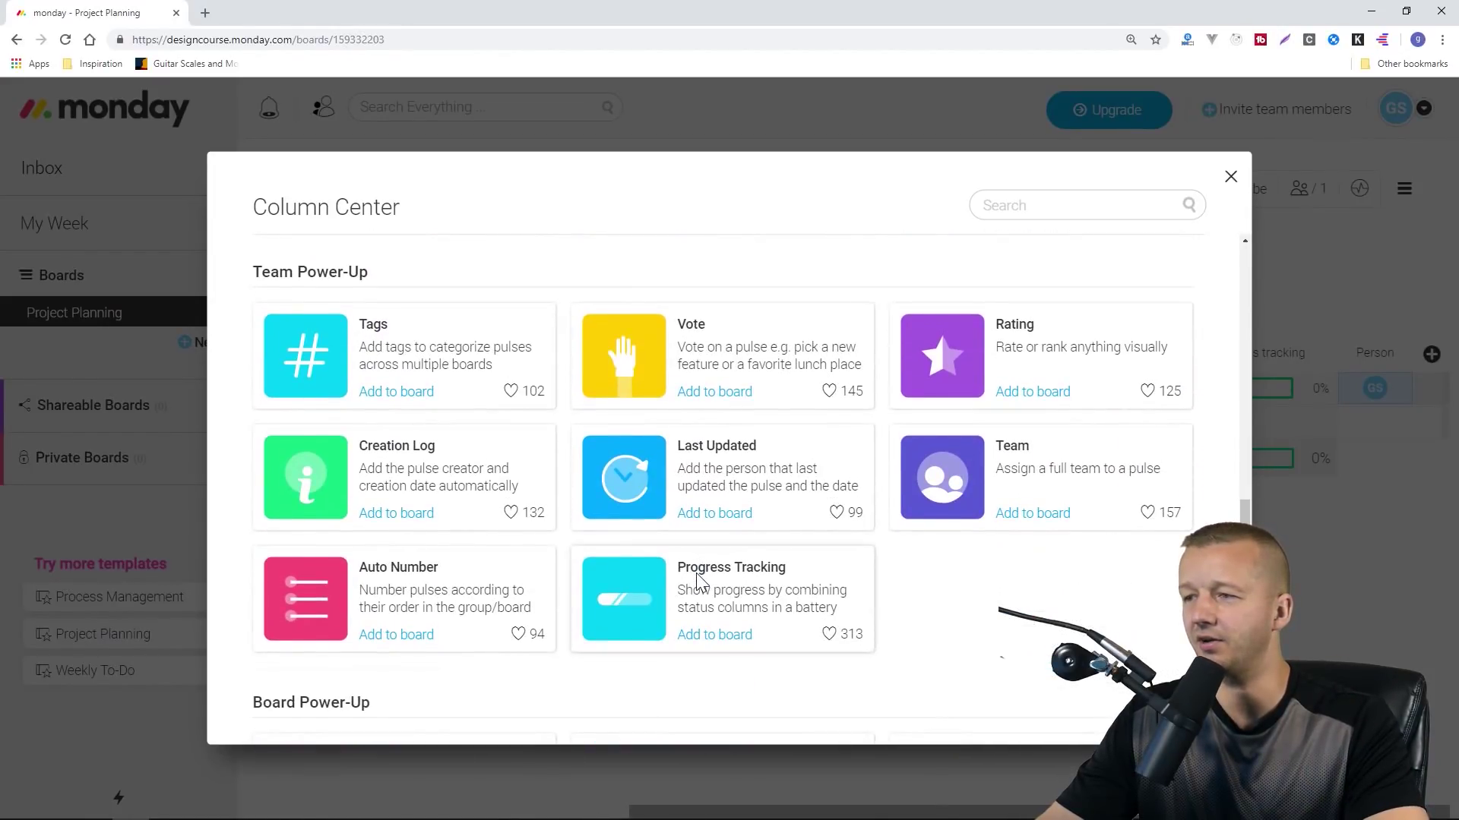
pyautogui.scroll(-7, 695, 573)
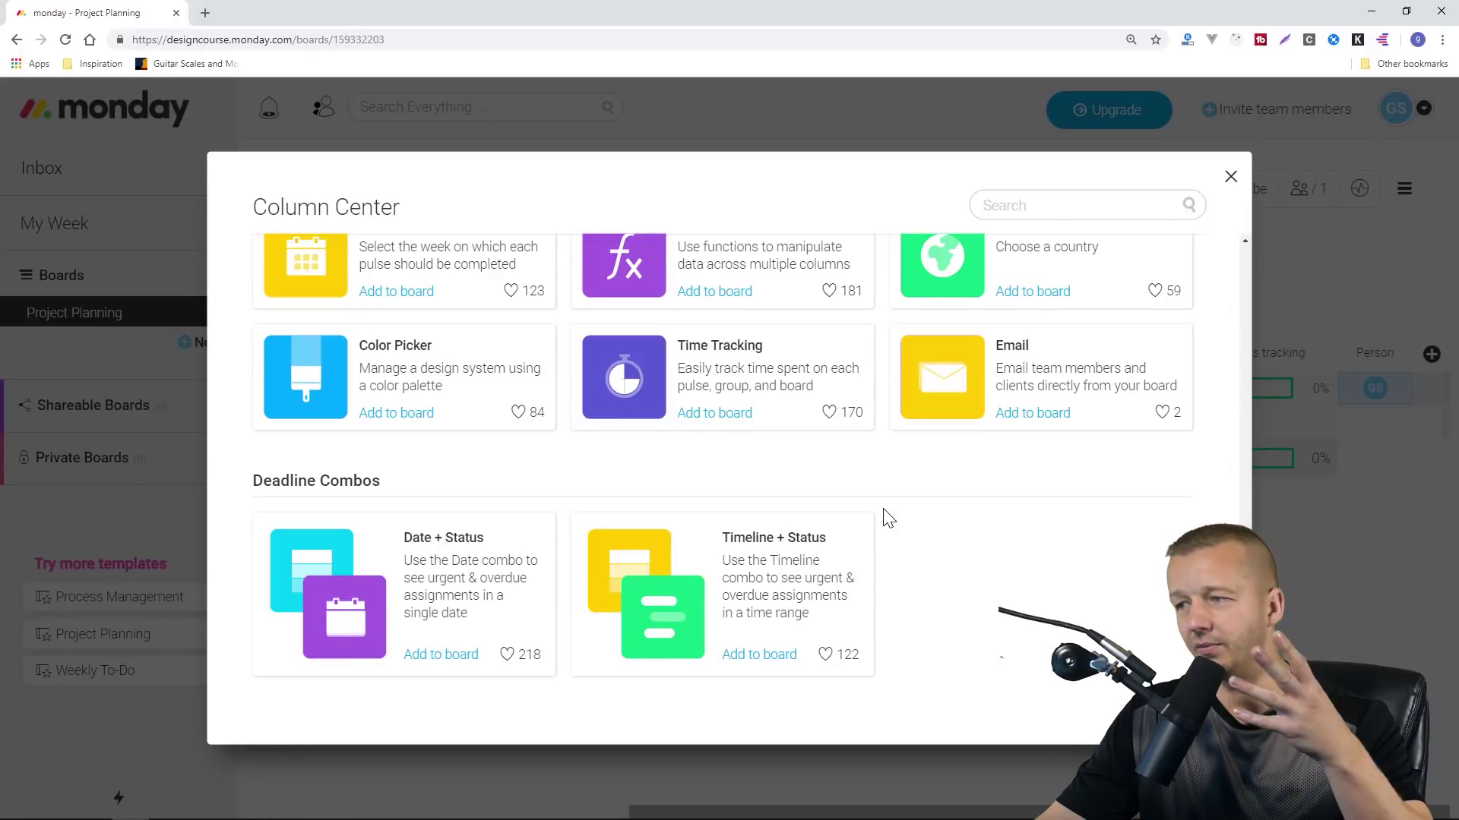
# Step: Close the Column Center dialog without adding a column
pyautogui.click(1230, 181)
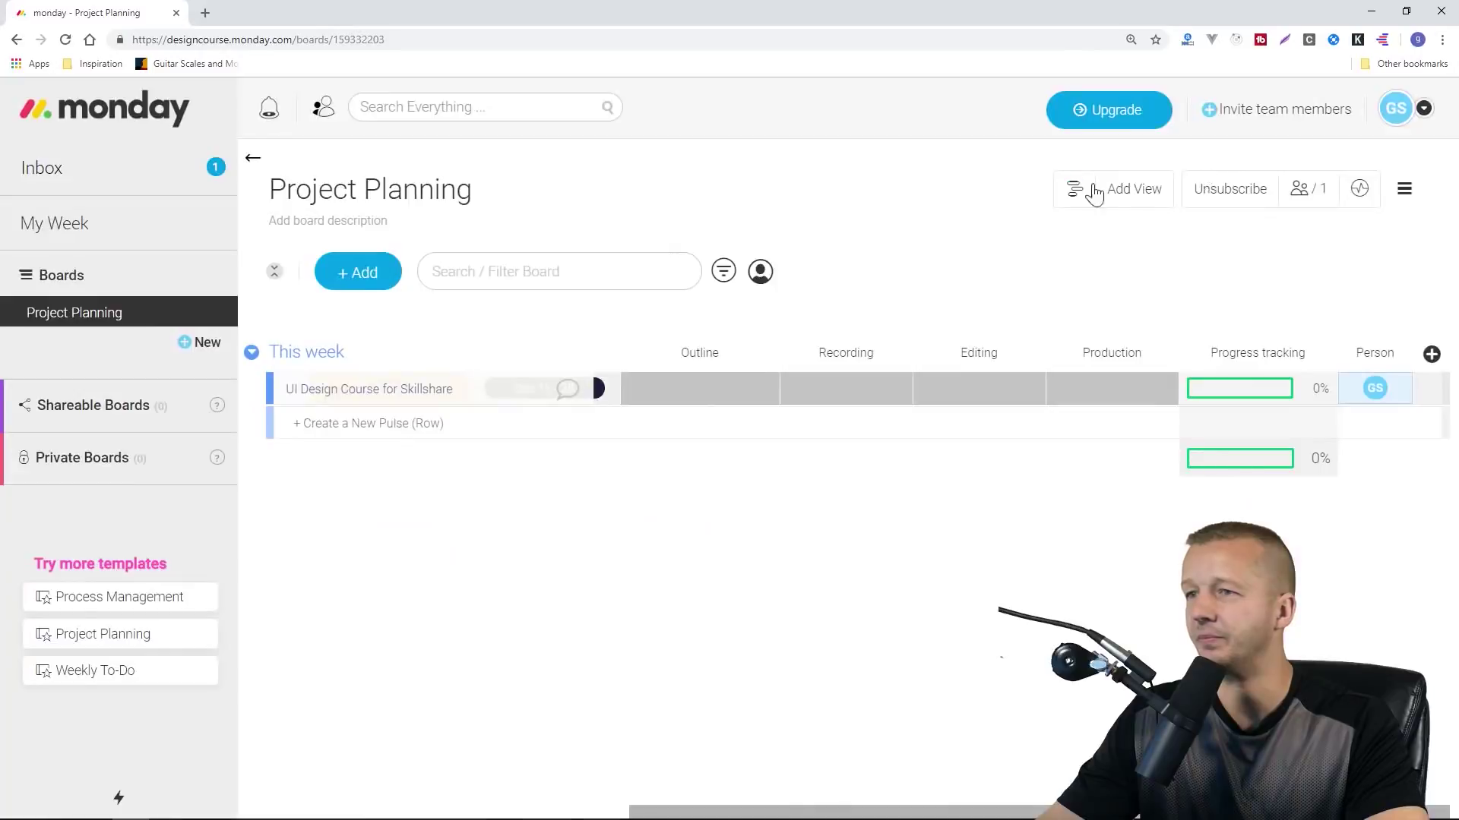